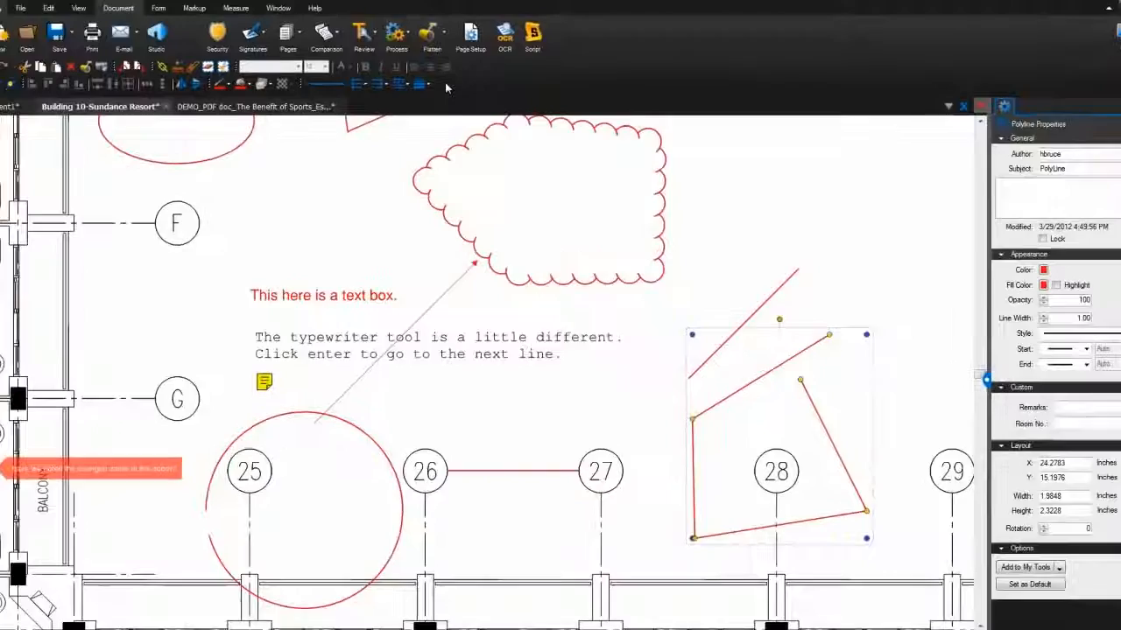
- Hide the Line Style toolbar and show it again
right_click(446, 74)
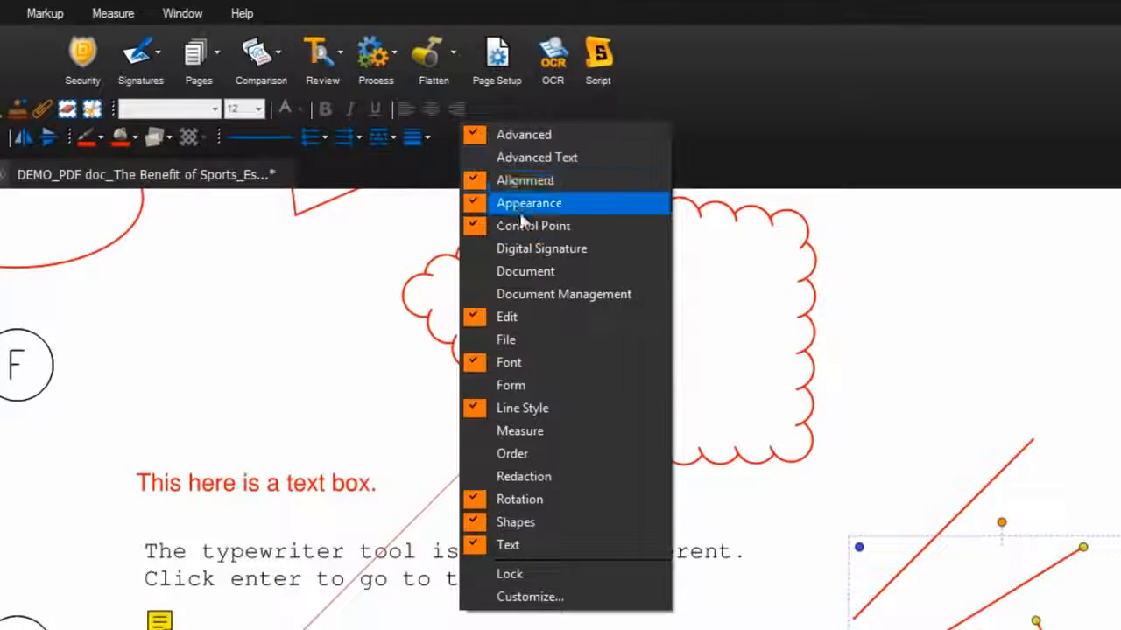
left_click(549, 411)
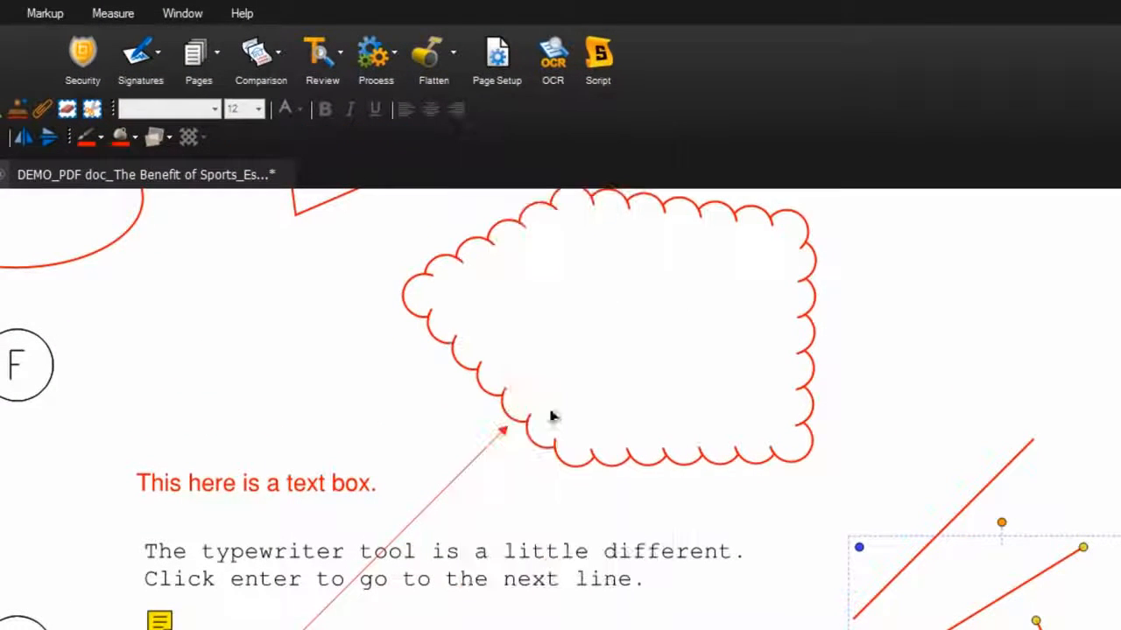
right_click(517, 138)
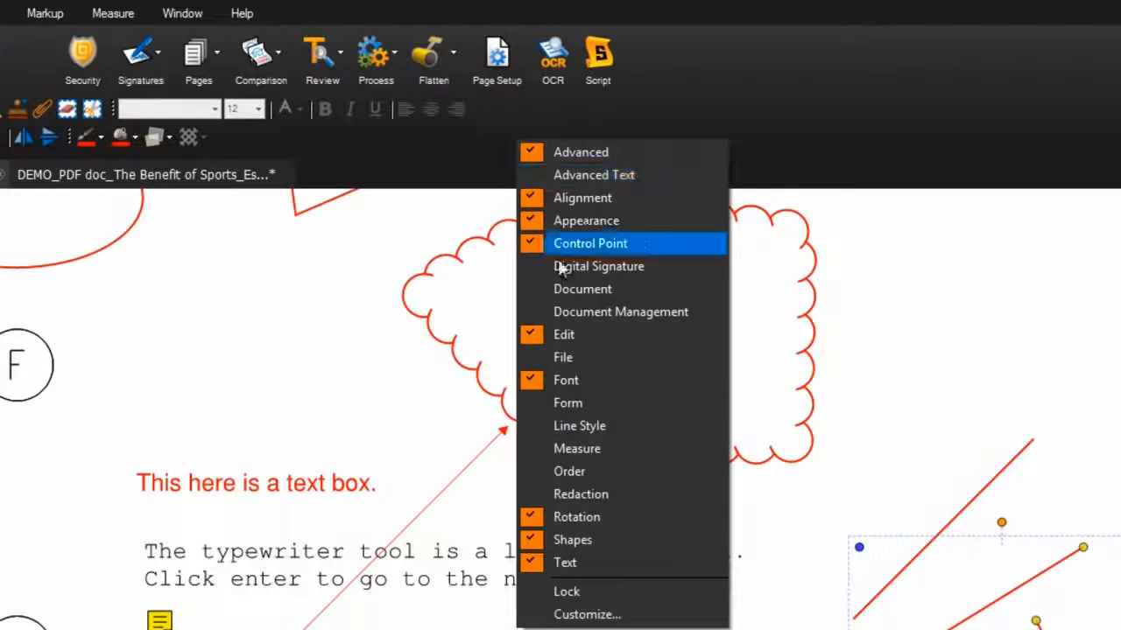
left_click(583, 426)
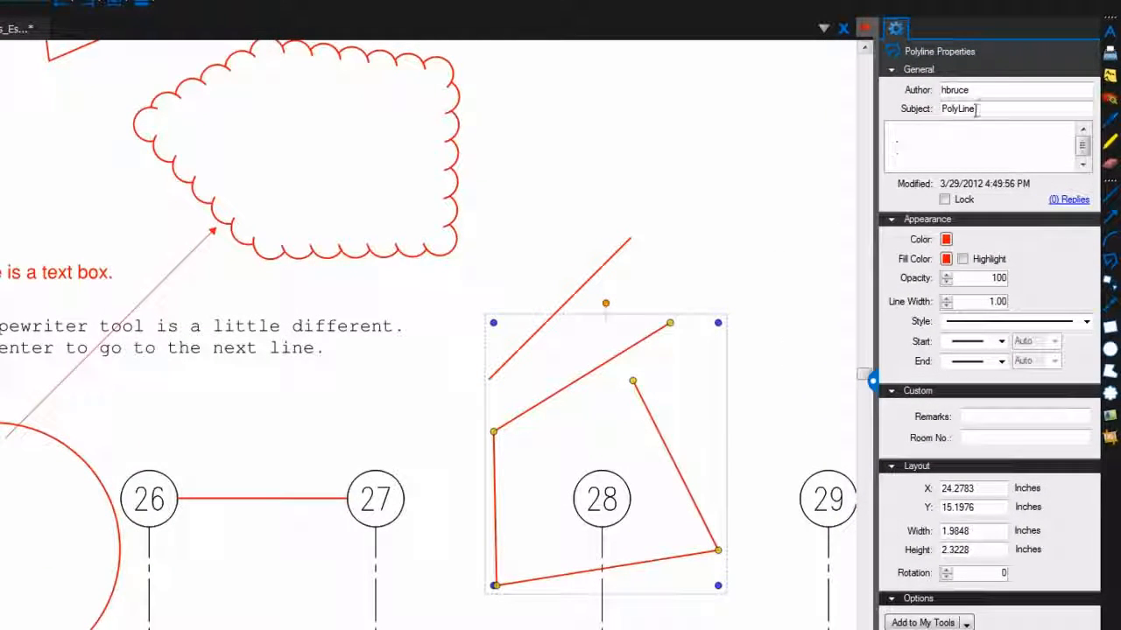
- Enter the author's name for the polyline, with the subject Border and the comment "The border line."
left_click_drag(1003, 90, 935, 90)
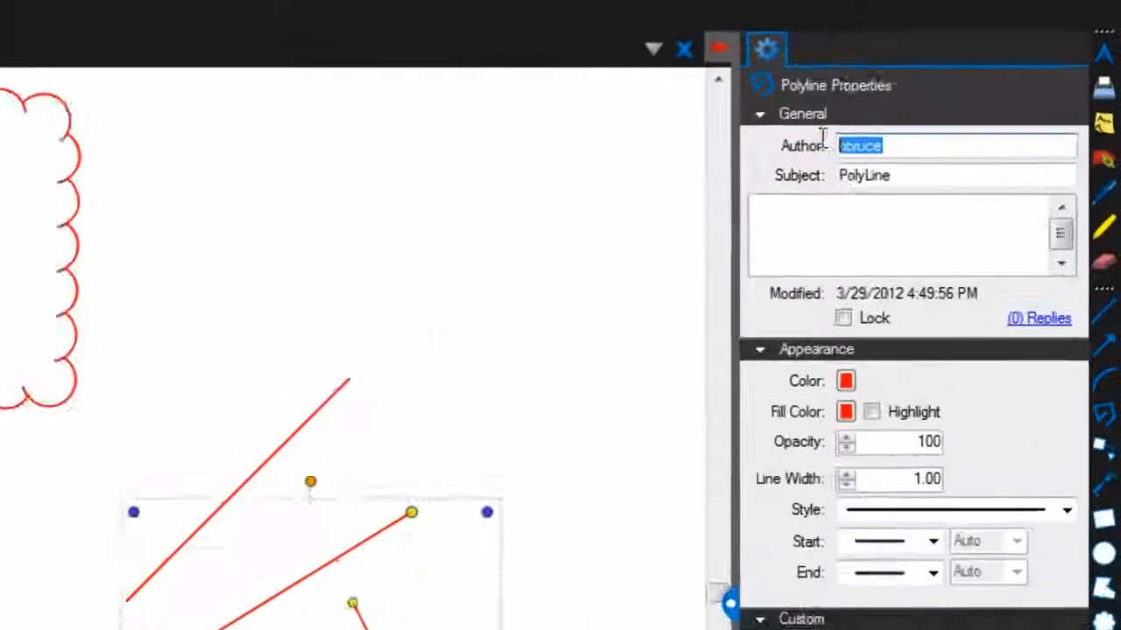
type("Heather B")
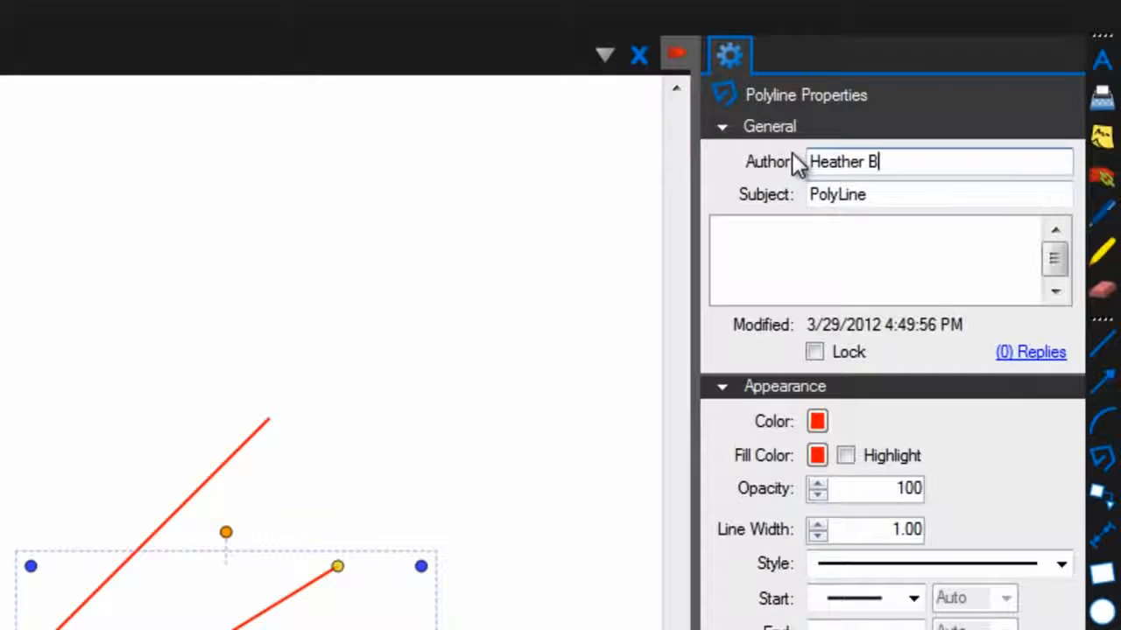
left_click(938, 196)
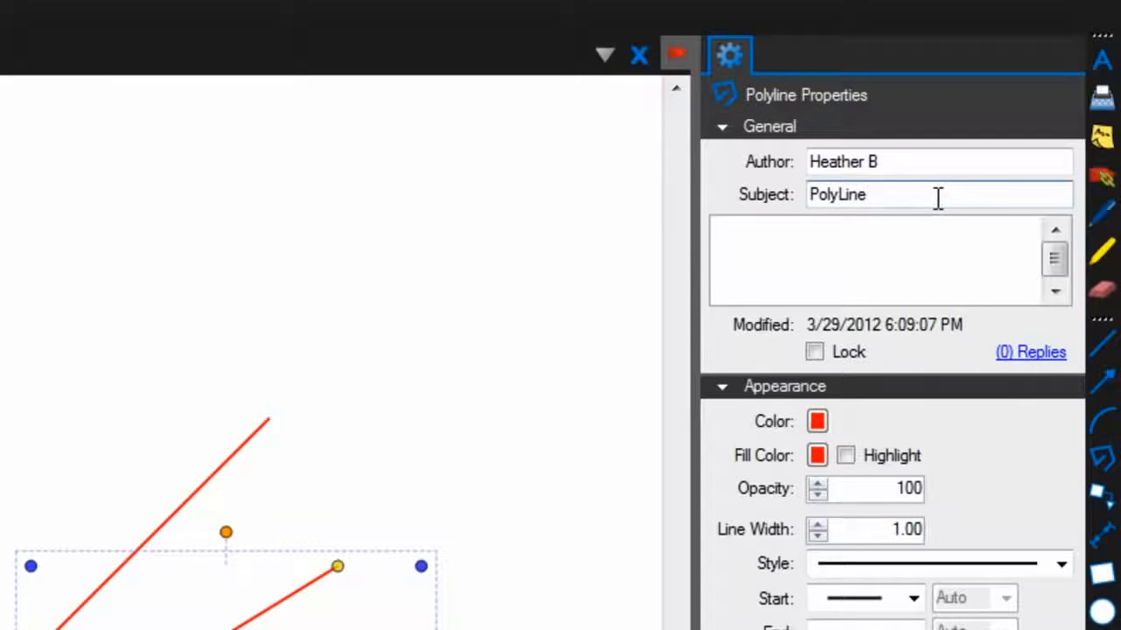
left_click_drag(938, 196, 808, 187)
type("Border")
left_click(826, 243)
type("The border line.")
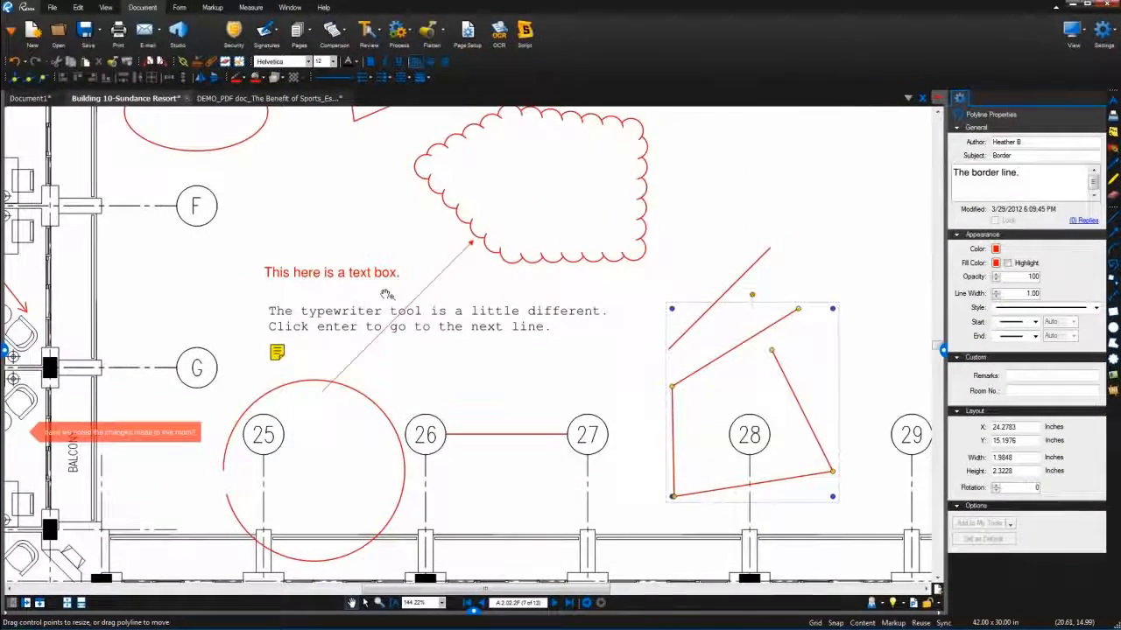
- Shorten the red text box's wording to "This here is a text." and lock and unlock the markup
left_click(376, 276)
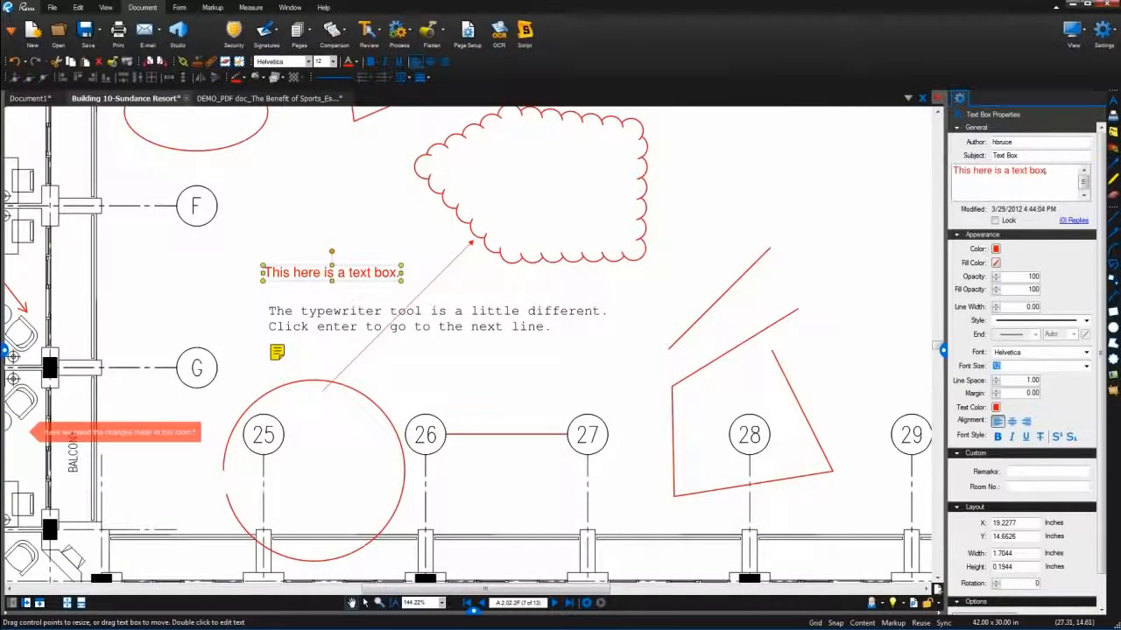
key("BackSpace")
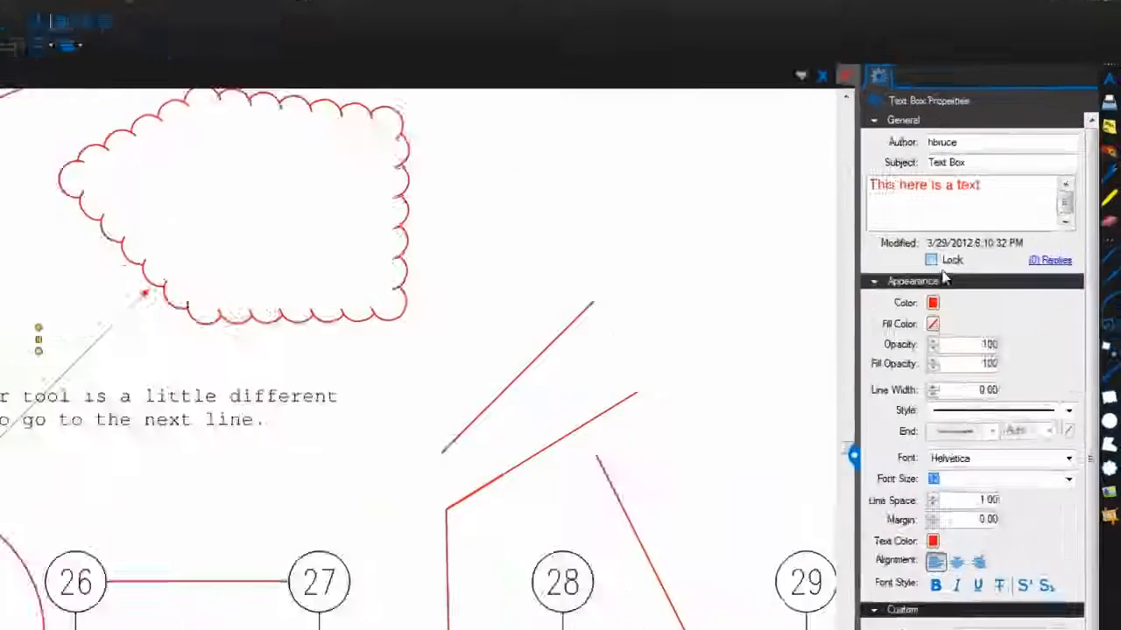
left_click(931, 261)
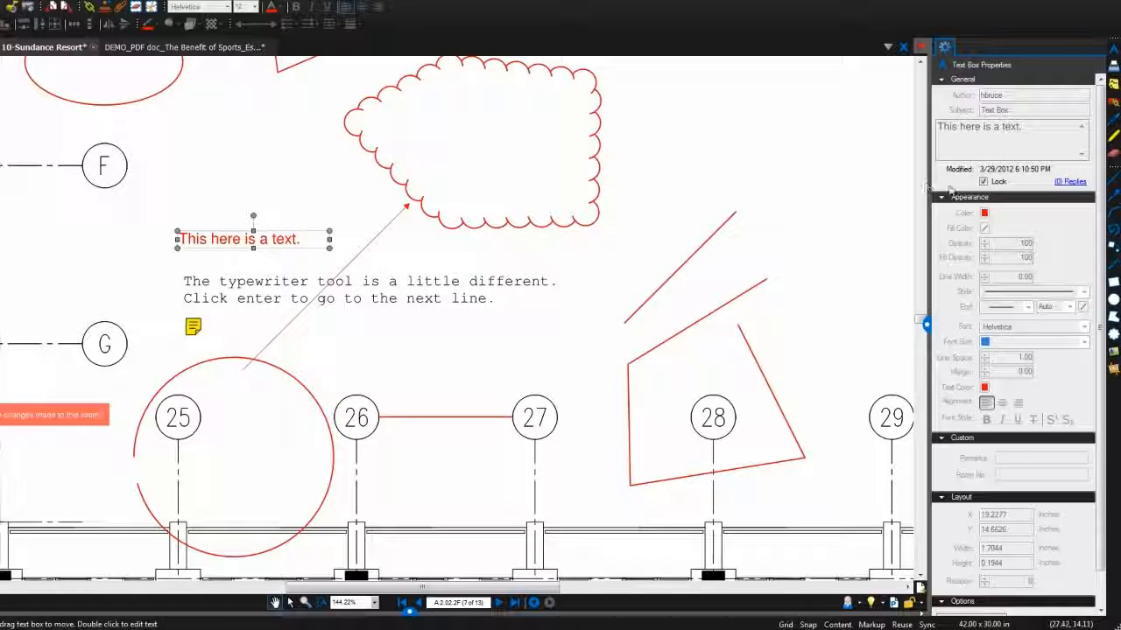
left_click(983, 182)
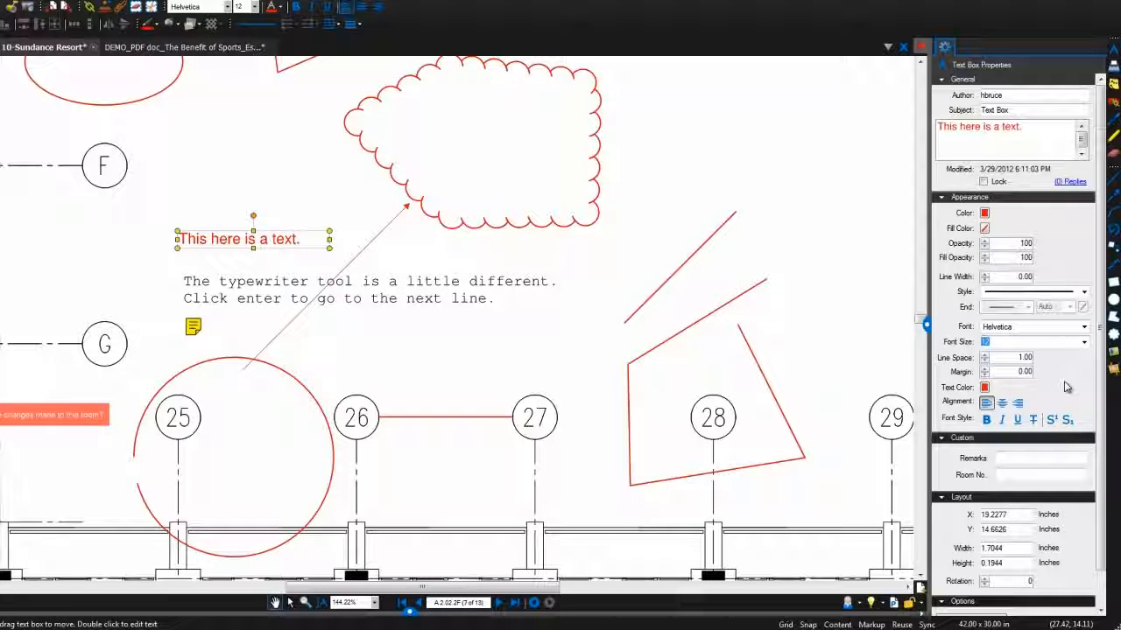
- Fill the text box with orange and move it over grid bubble F
left_click(985, 229)
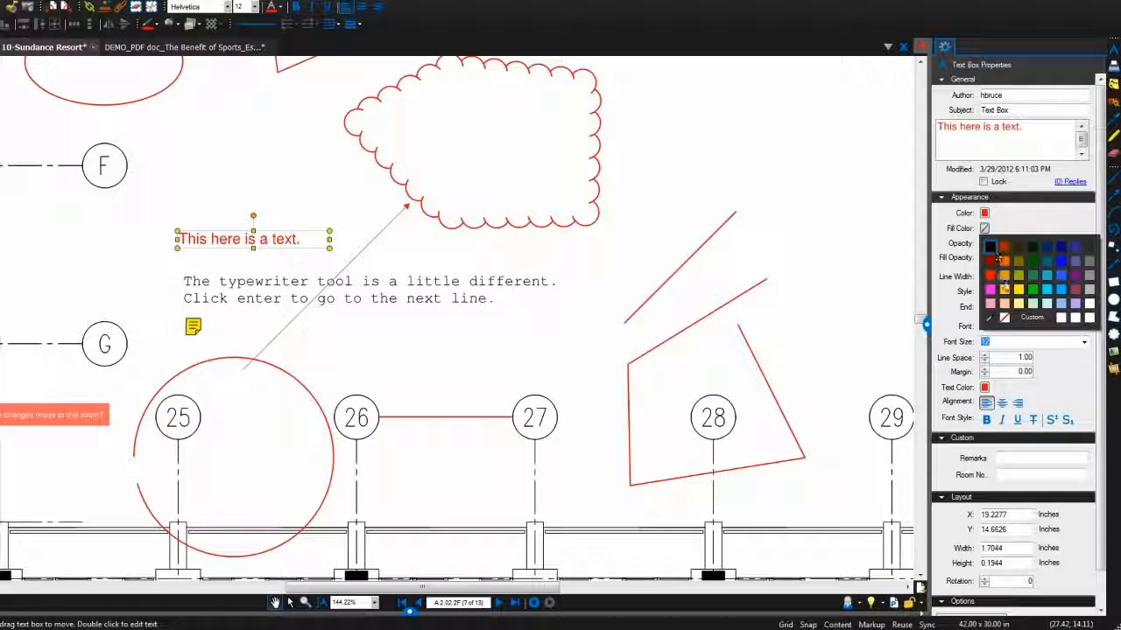
left_click(1005, 292)
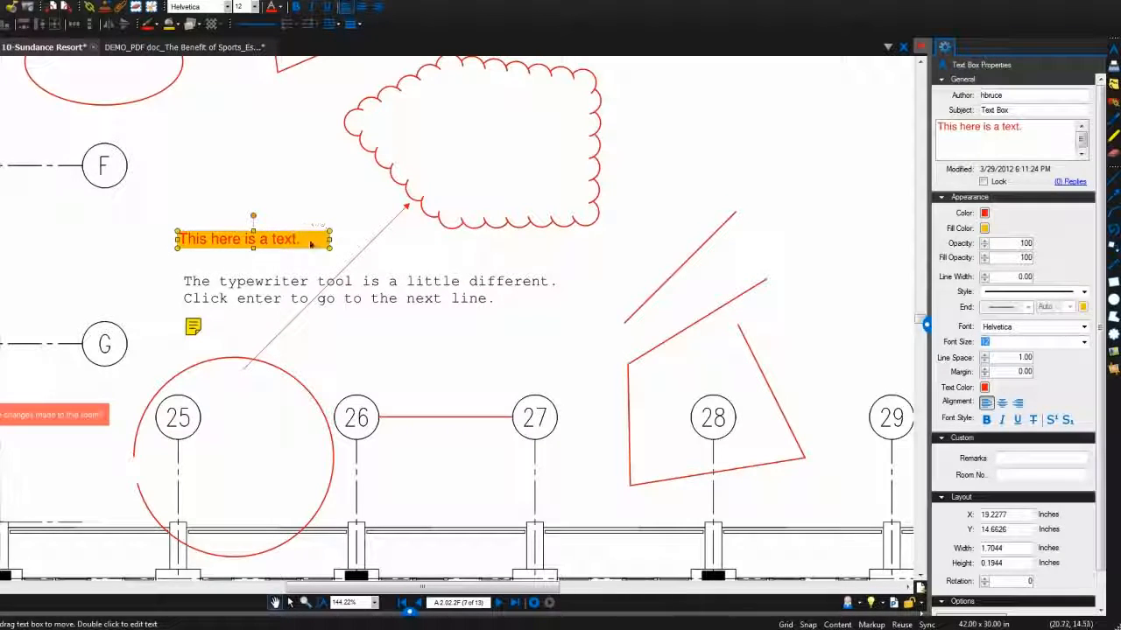
left_click_drag(236, 239, 103, 171)
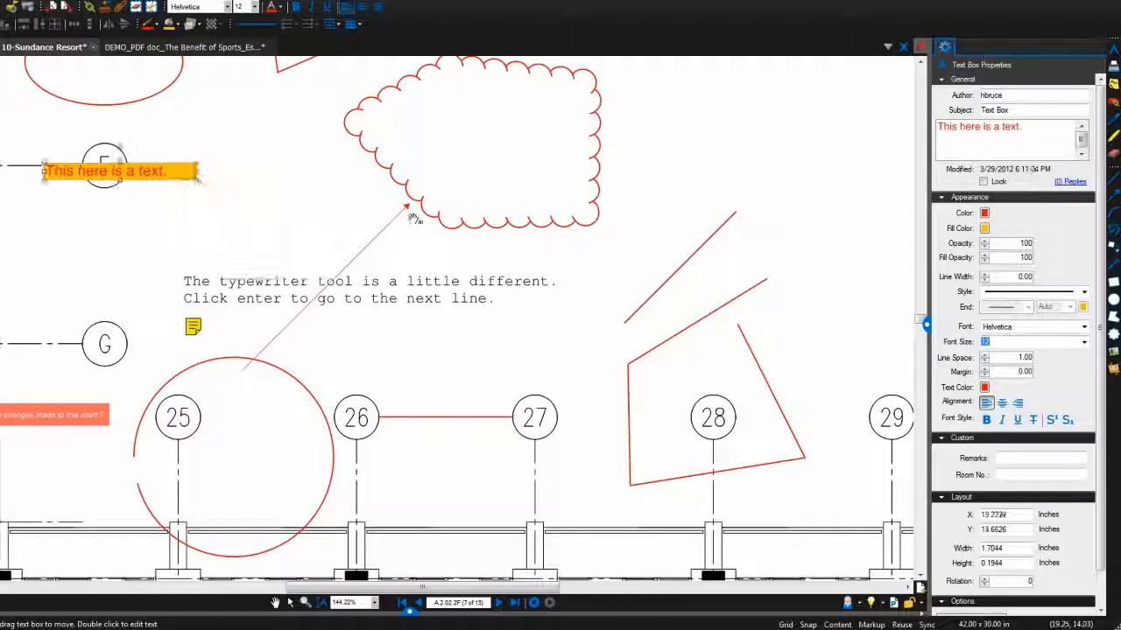
- Set the text box's fill opacity to 40
left_click(984, 262)
left_click(984, 262)
left_click(984, 262)
left_click(984, 262)
left_click(984, 261)
left_click(984, 262)
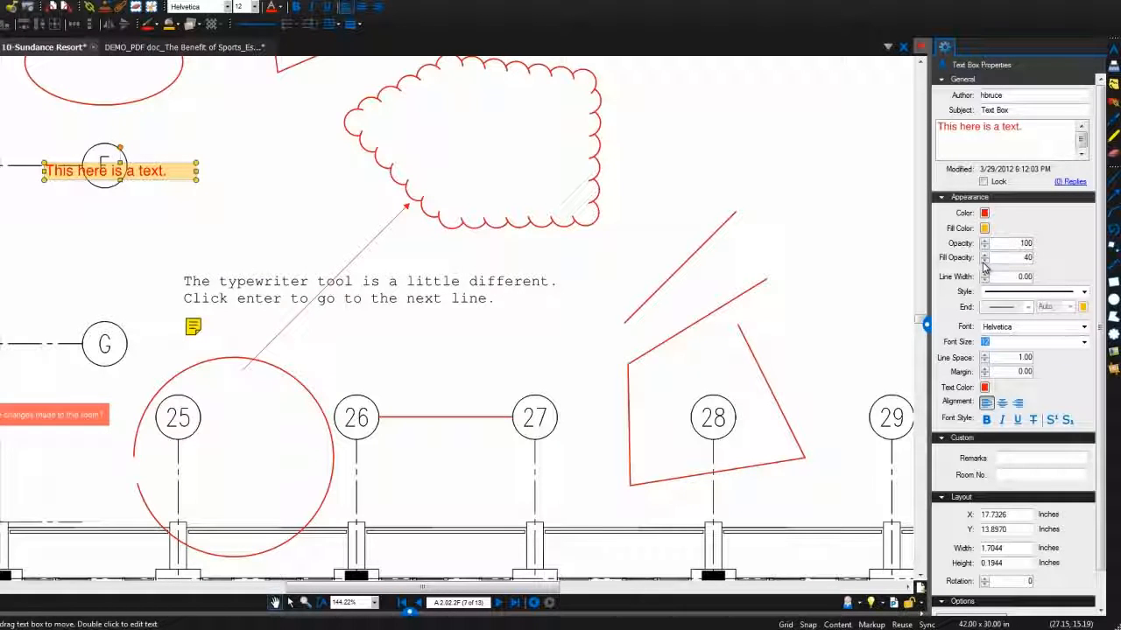
- Give the text box a border with a line width of 2.00
left_click(984, 273)
left_click(984, 273)
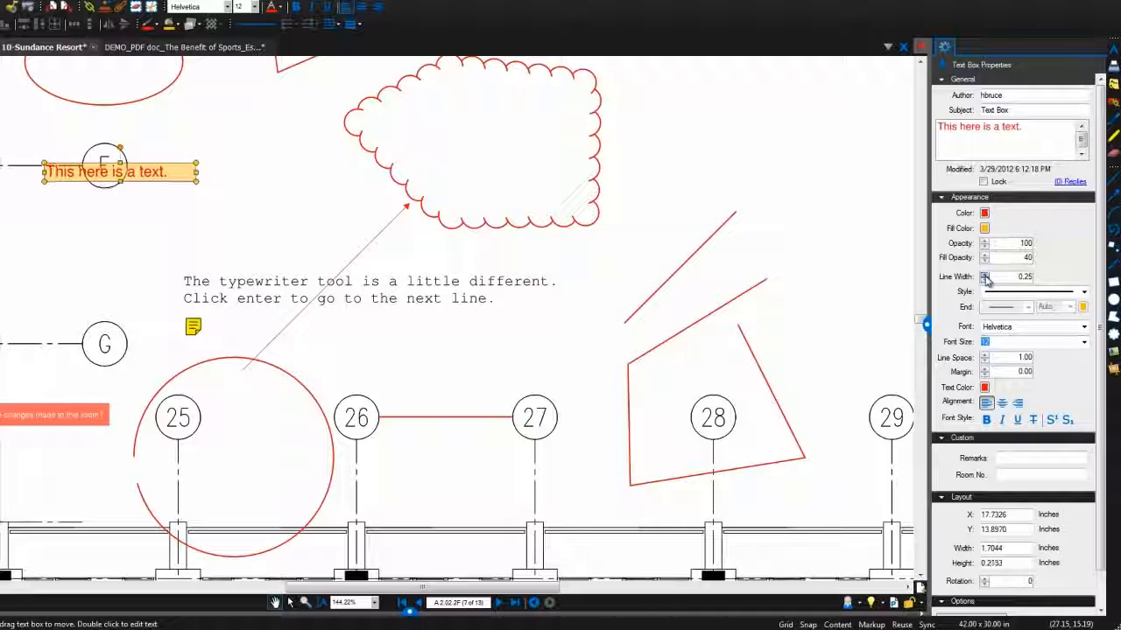
left_click(984, 273)
left_click(985, 274)
left_click(985, 274)
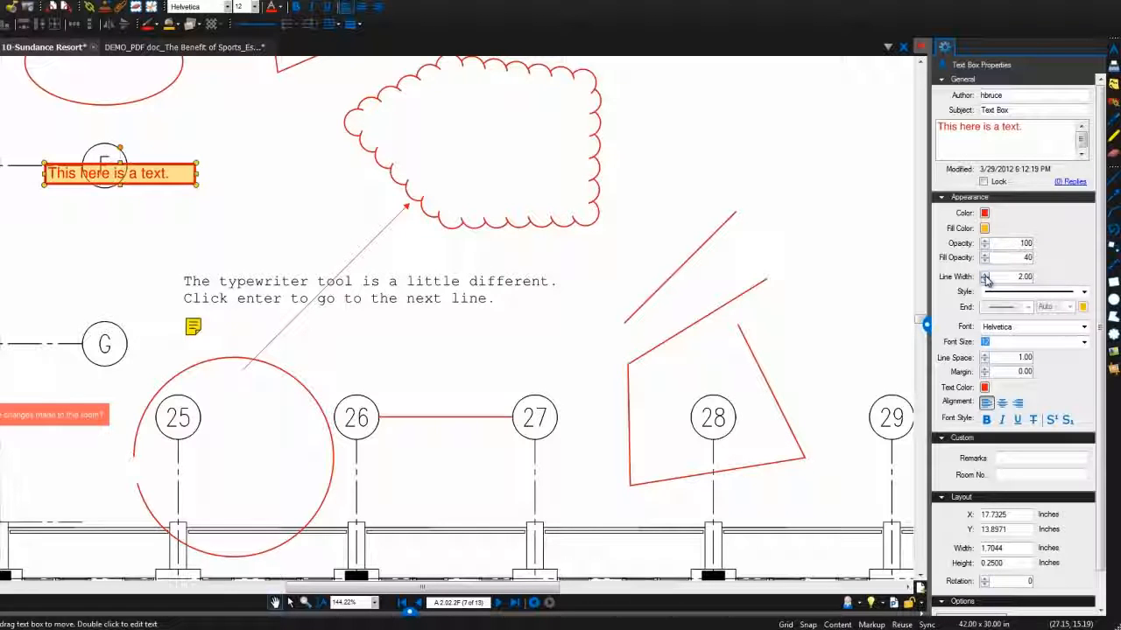
- Color the text box's border magenta and apply the Dashed 6 line style
left_click(984, 213)
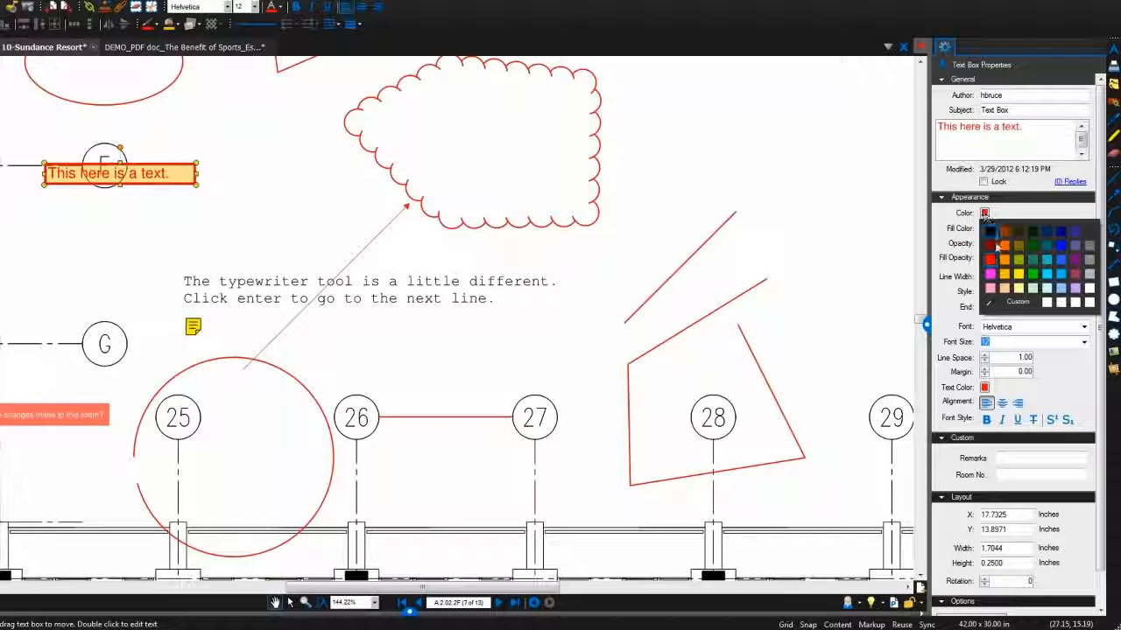
left_click(991, 275)
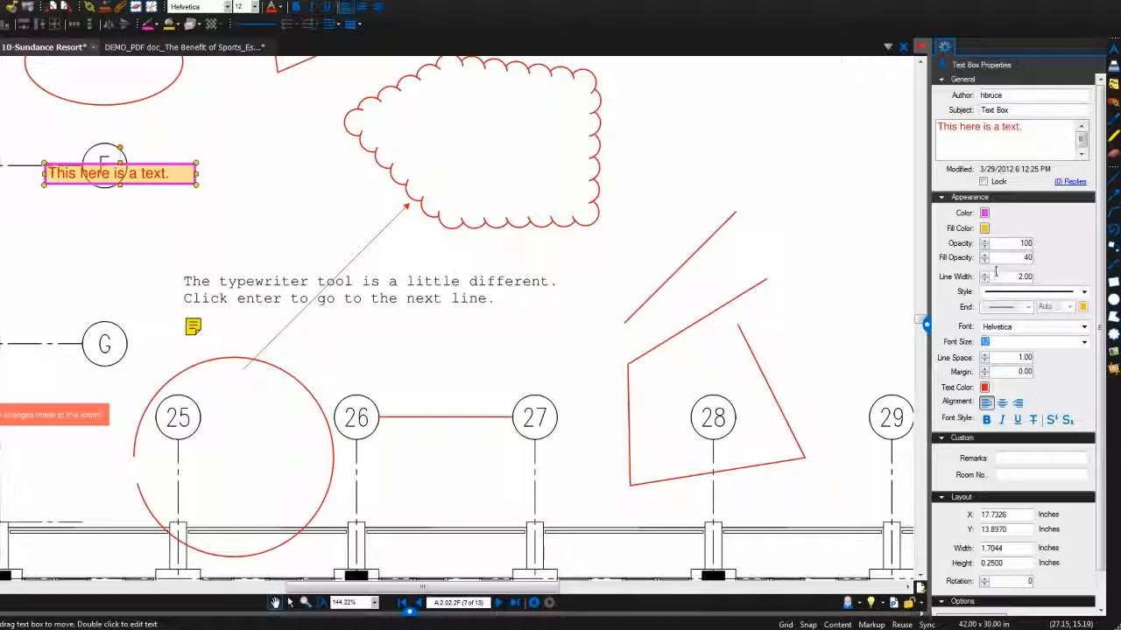
left_click(1083, 292)
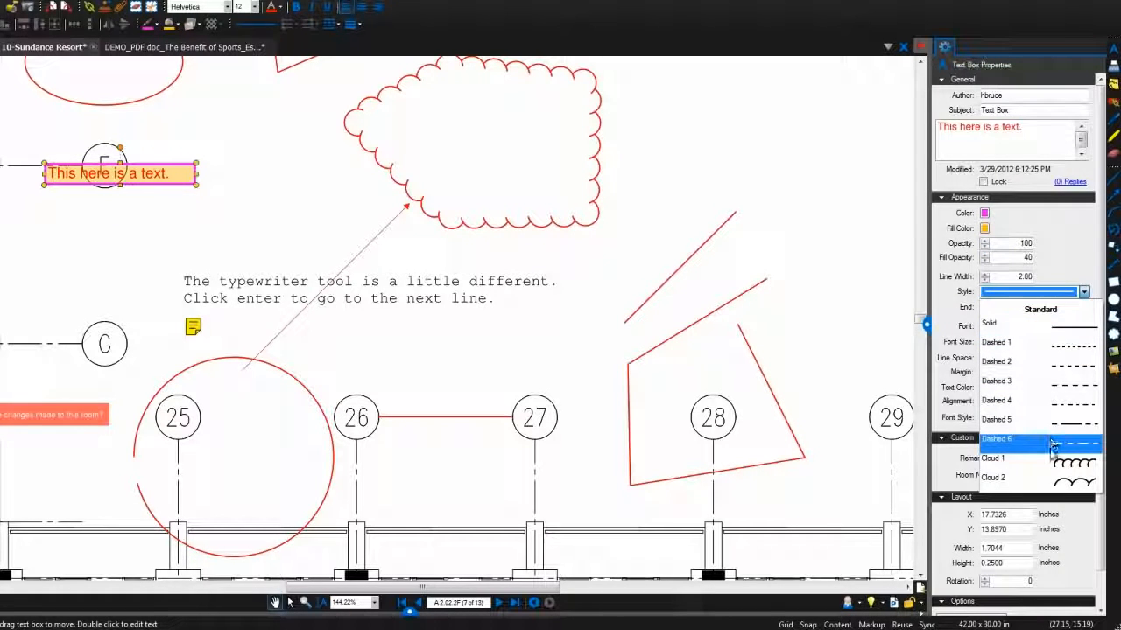
left_click(1053, 438)
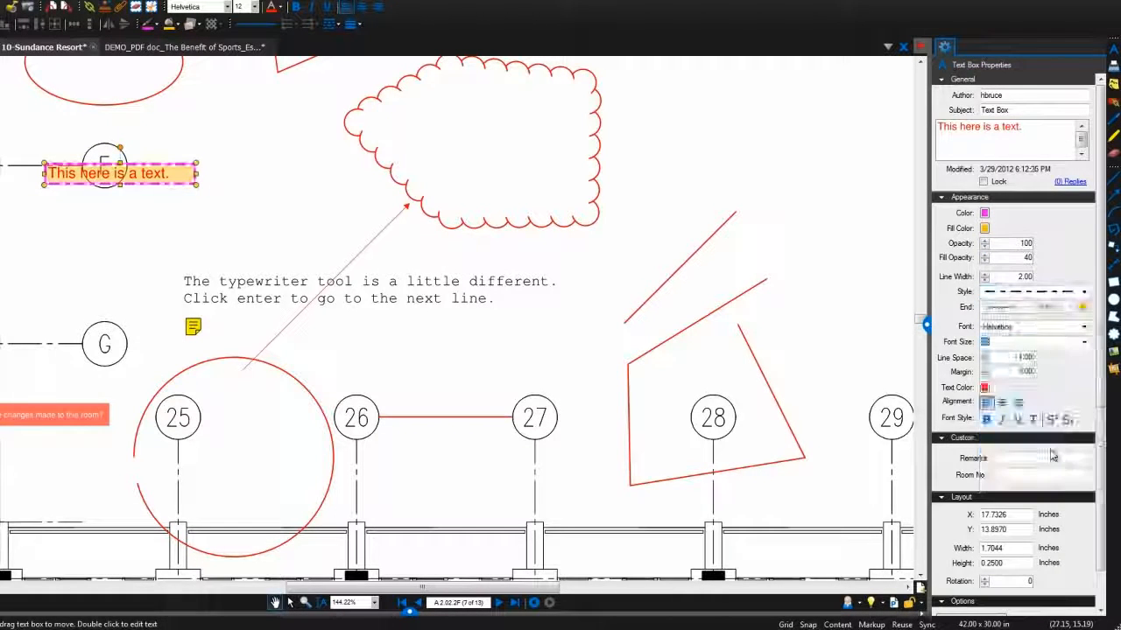
- Set the text box's font size to 26 and its line space to 1.30
left_click(1083, 342)
left_click(1040, 500)
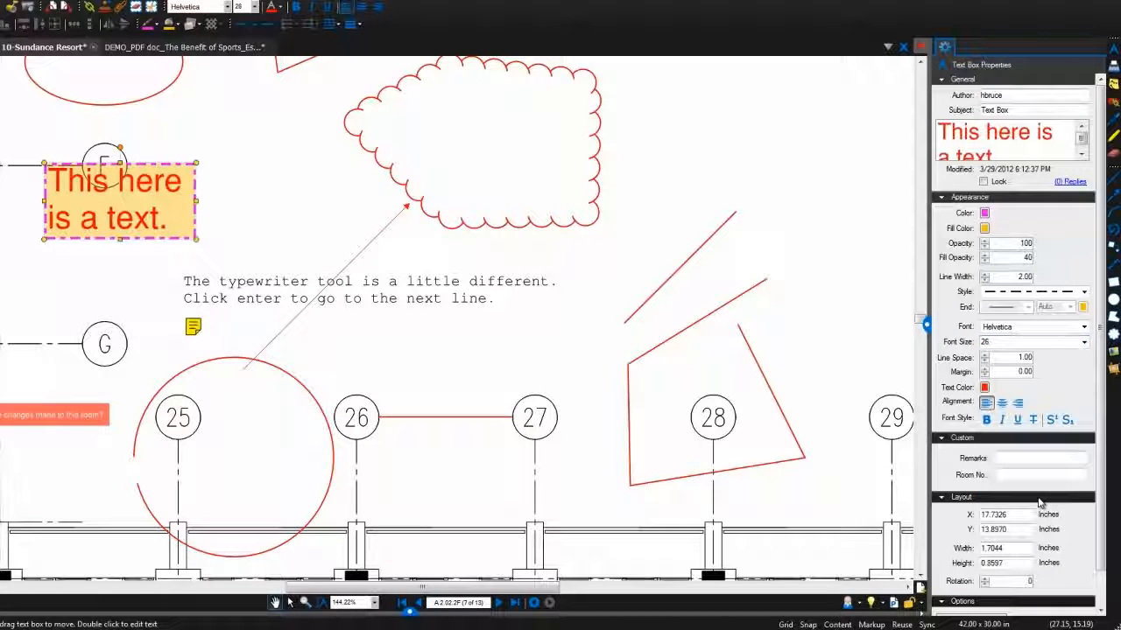
left_click(985, 356)
left_click(985, 355)
left_click(985, 356)
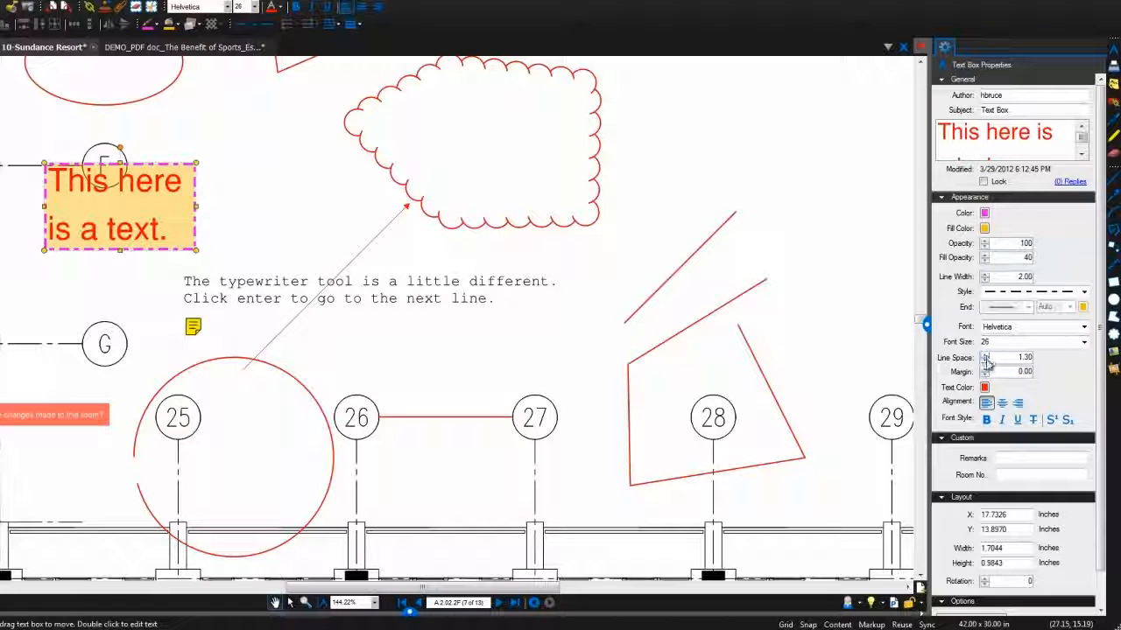
- Set the text box's margin to 6.00
left_click(985, 370)
left_click(985, 370)
left_click(985, 369)
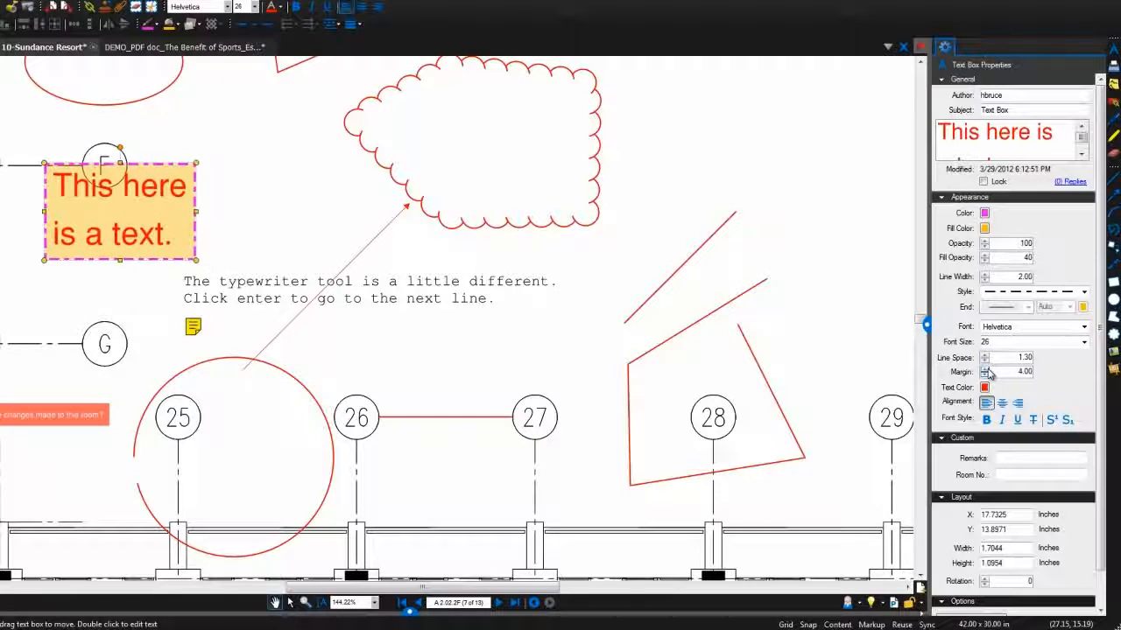
left_click(985, 369)
left_click(985, 370)
left_click(985, 369)
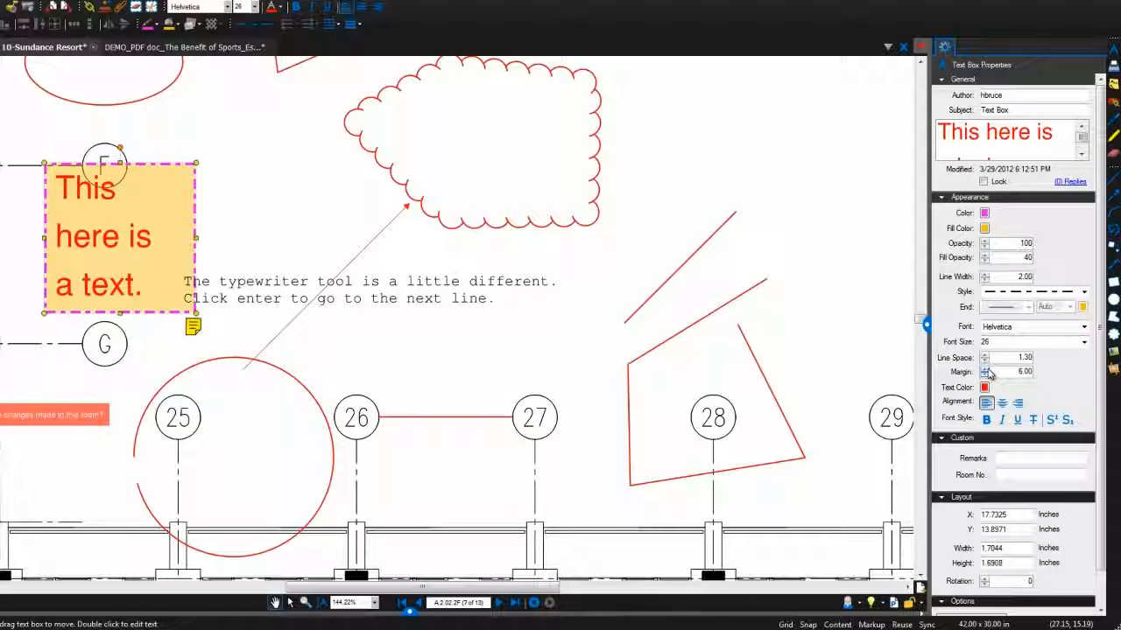
- Format the text box's wording as black, center-aligned and bold
left_click(985, 388)
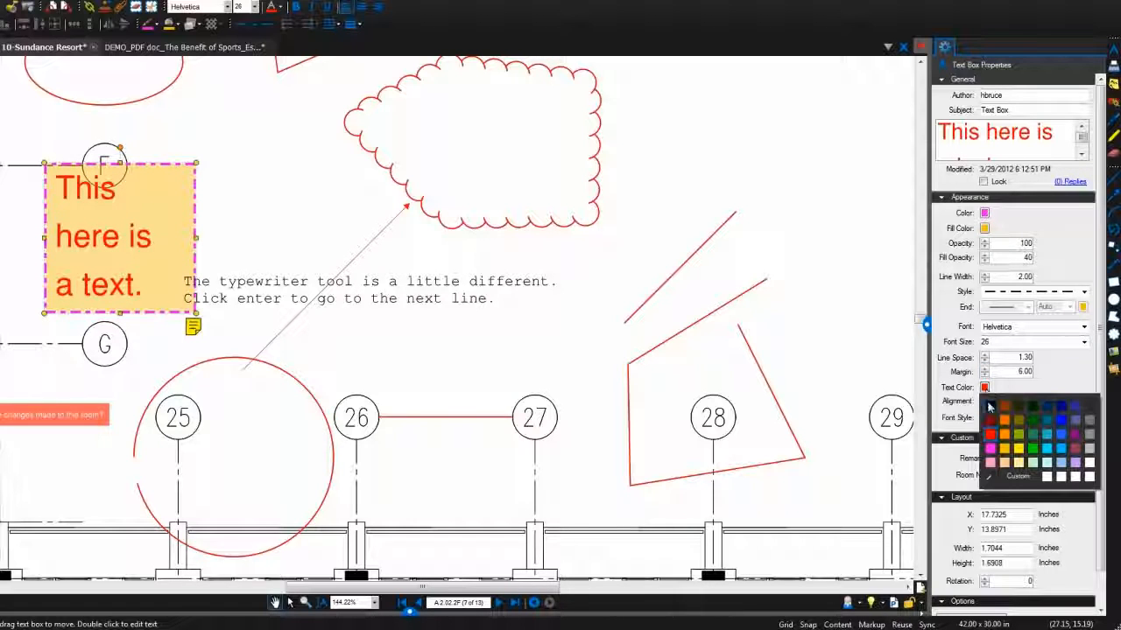
left_click(992, 408)
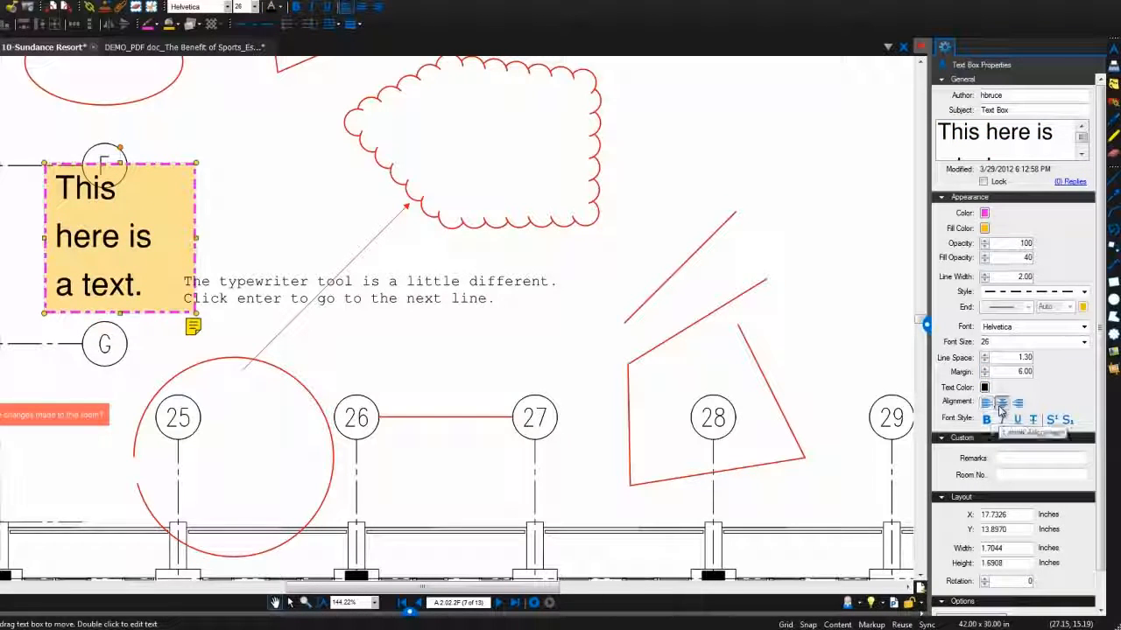
left_click(1002, 405)
left_click(986, 419)
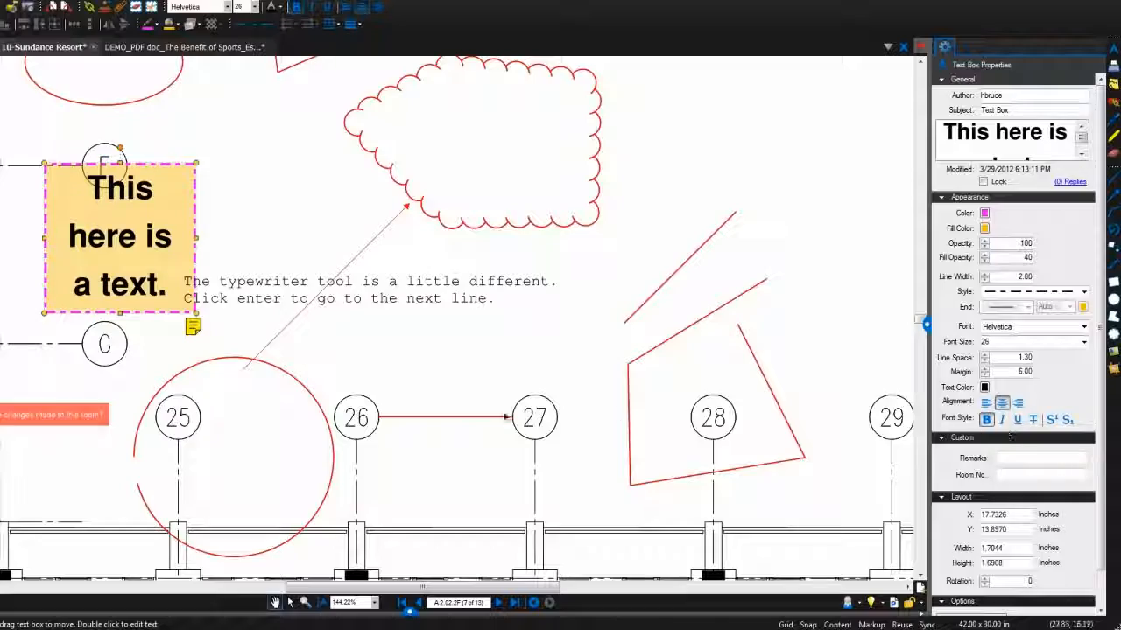
- Change the fill color of the flag markup by the balcony to magenta
left_click(91, 420)
left_click_drag(92, 439, 458, 361)
left_click(476, 348)
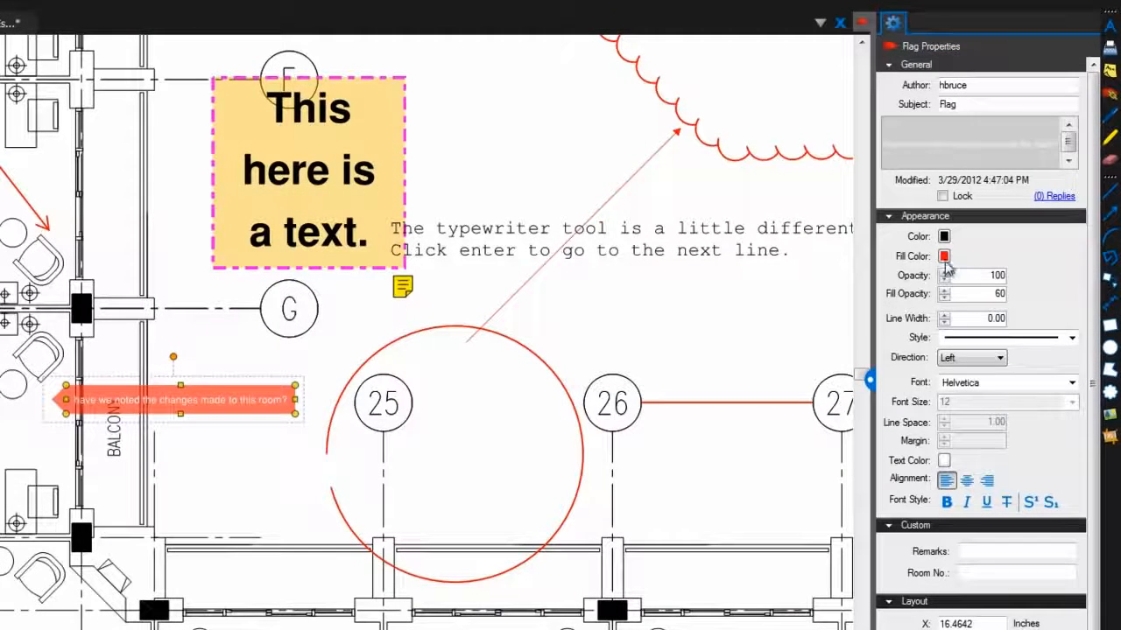
left_click(945, 258)
left_click(953, 337)
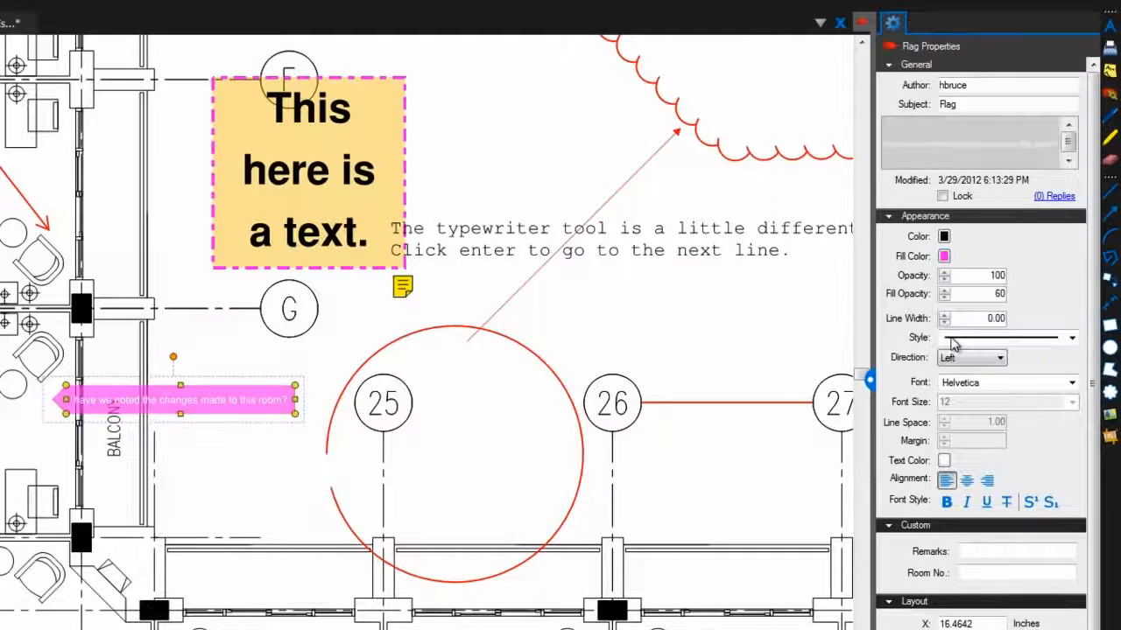
- Give the flag a red outline with a line width of 4.00
left_click(944, 237)
left_click(957, 310)
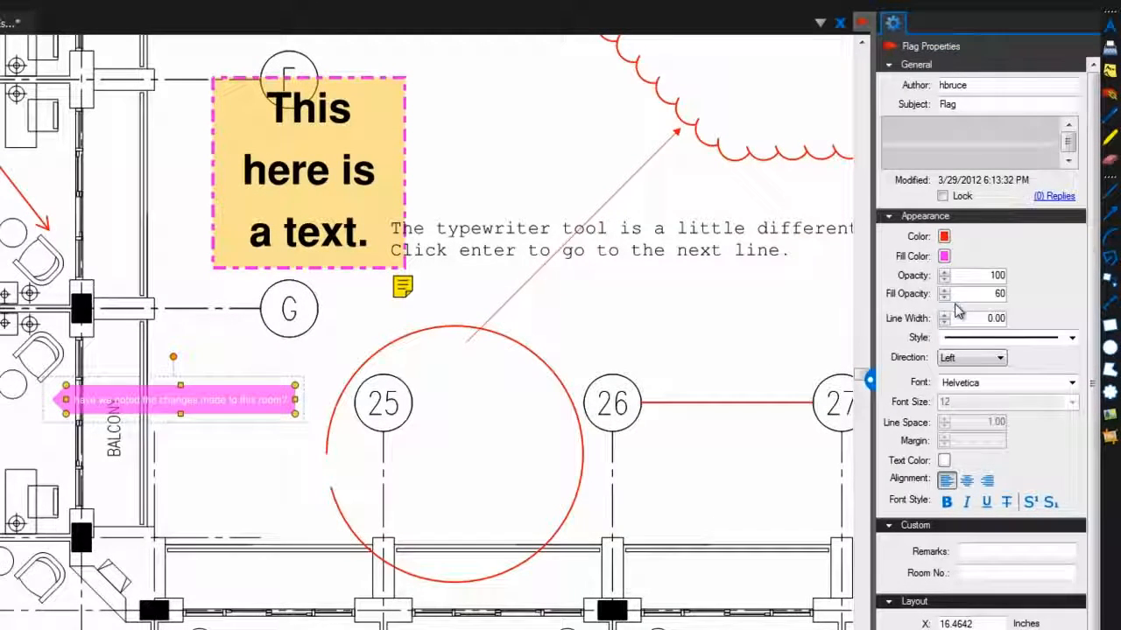
left_click(945, 316)
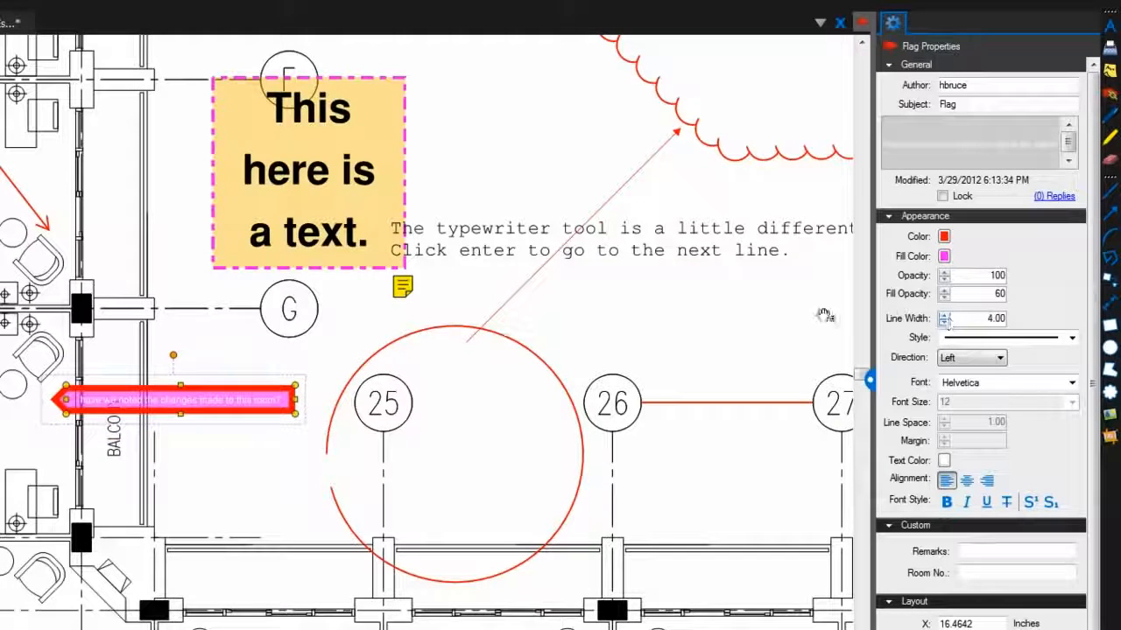
- Enlarge the flag until it reaches across grid bubble 25 and make its text black
left_click_drag(298, 415, 422, 452)
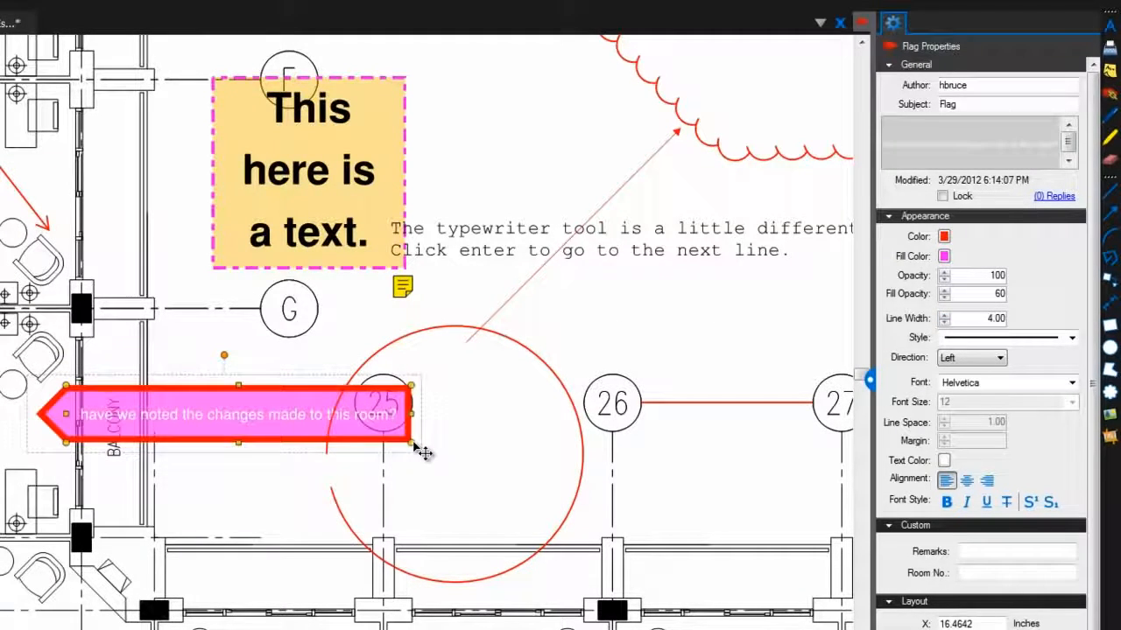
left_click(944, 460)
left_click(949, 475)
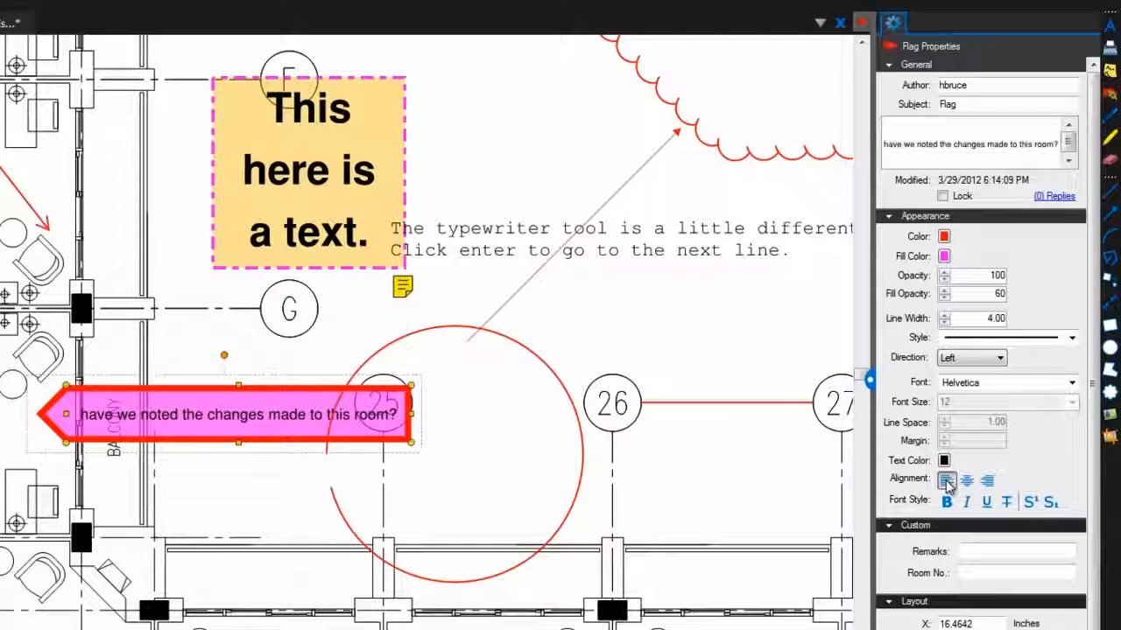
- Reverse the flag markup's direction so that it points right
left_click(983, 358)
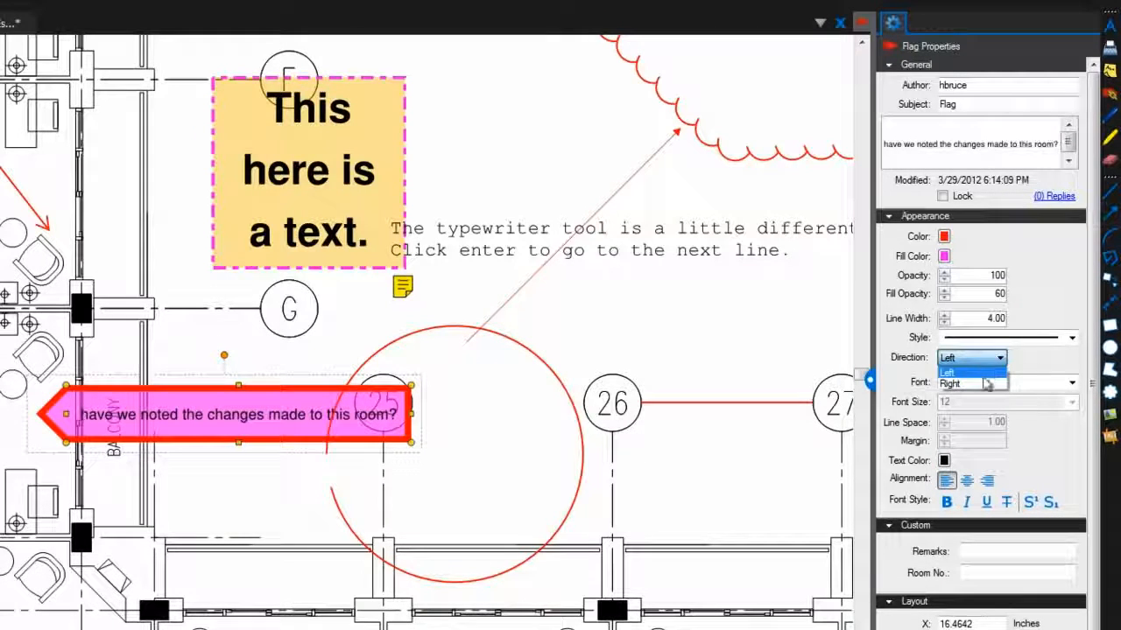
left_click(985, 386)
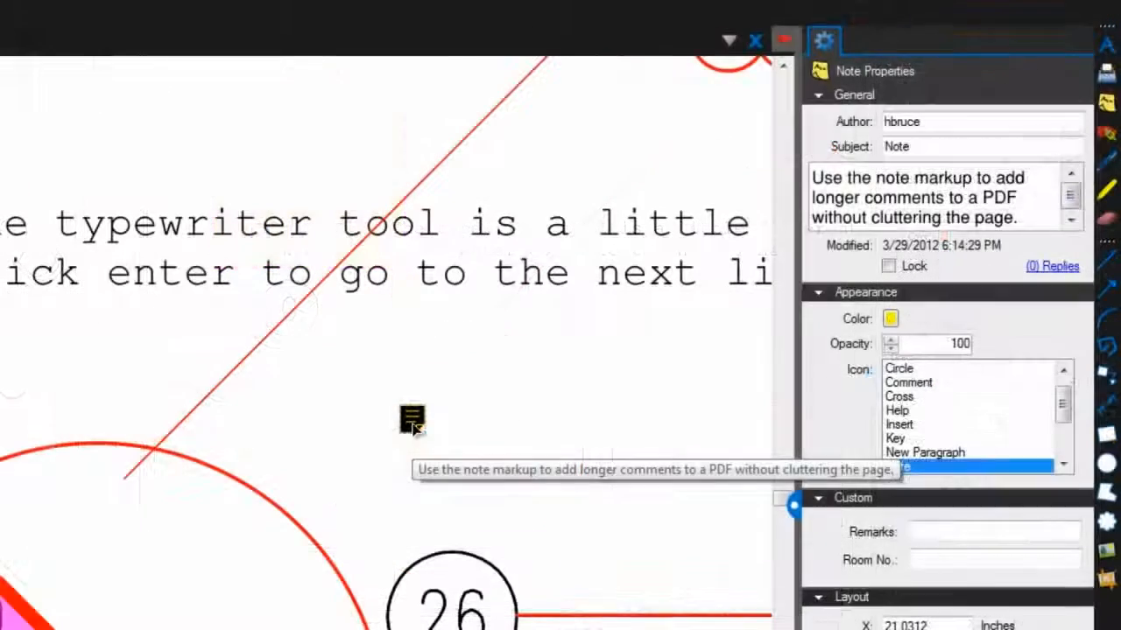
- Color the note markup above grid bubble 26 red and set its opacity to 80
left_click(889, 320)
left_click(895, 390)
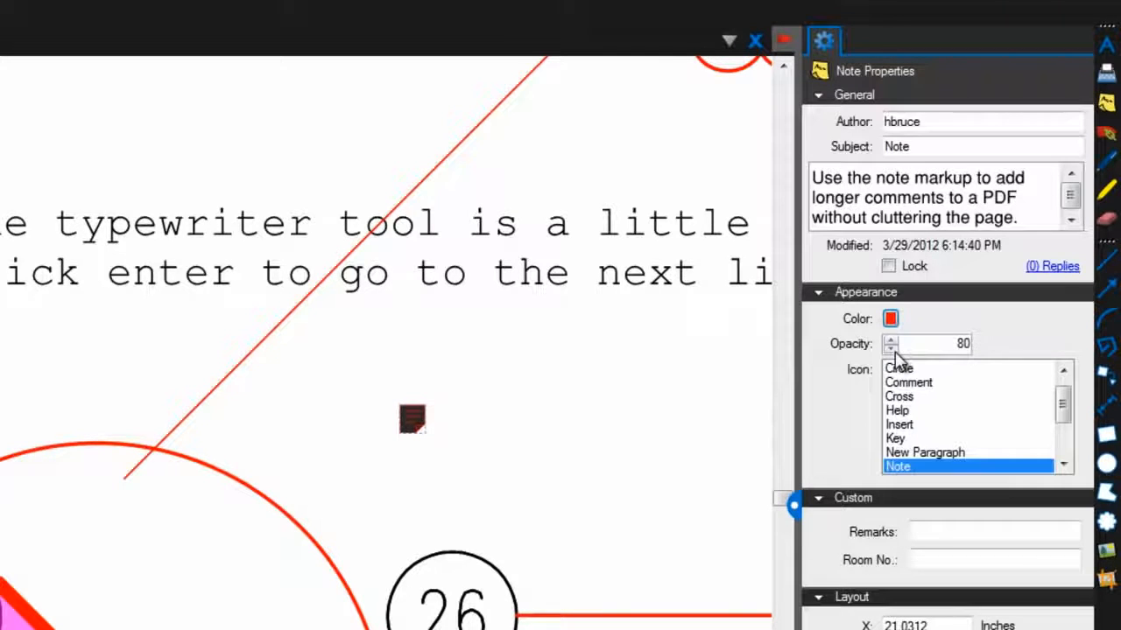
left_click(891, 348)
left_click(891, 349)
left_click(891, 349)
left_click(891, 341)
left_click(891, 341)
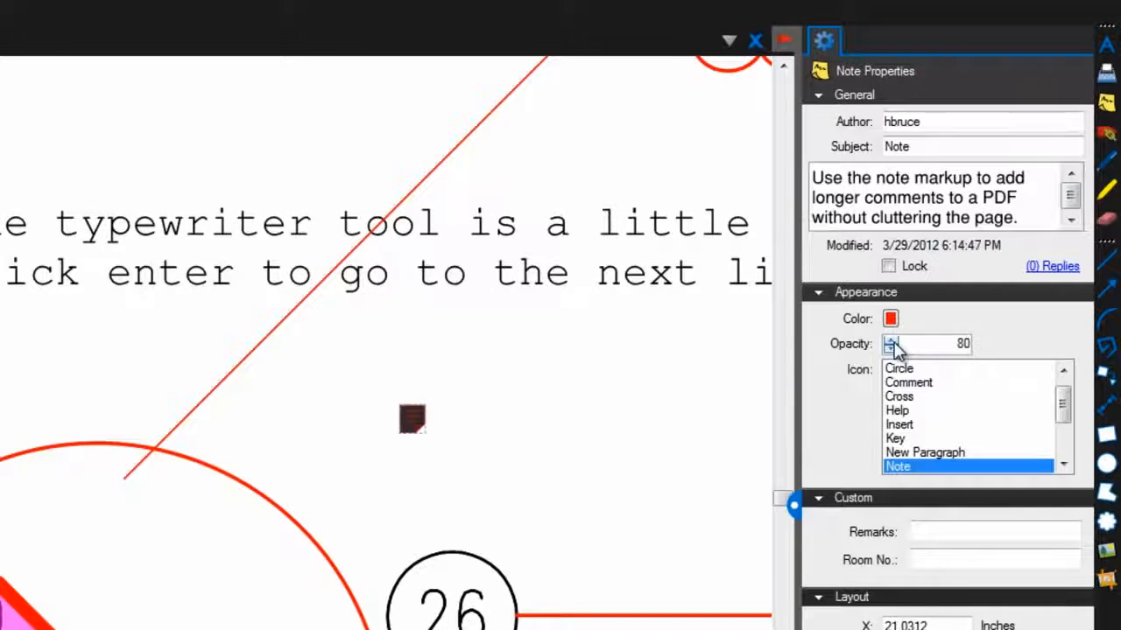
- Change the icon of the note markup to Help and deselect the note
left_click(894, 384)
left_click(897, 400)
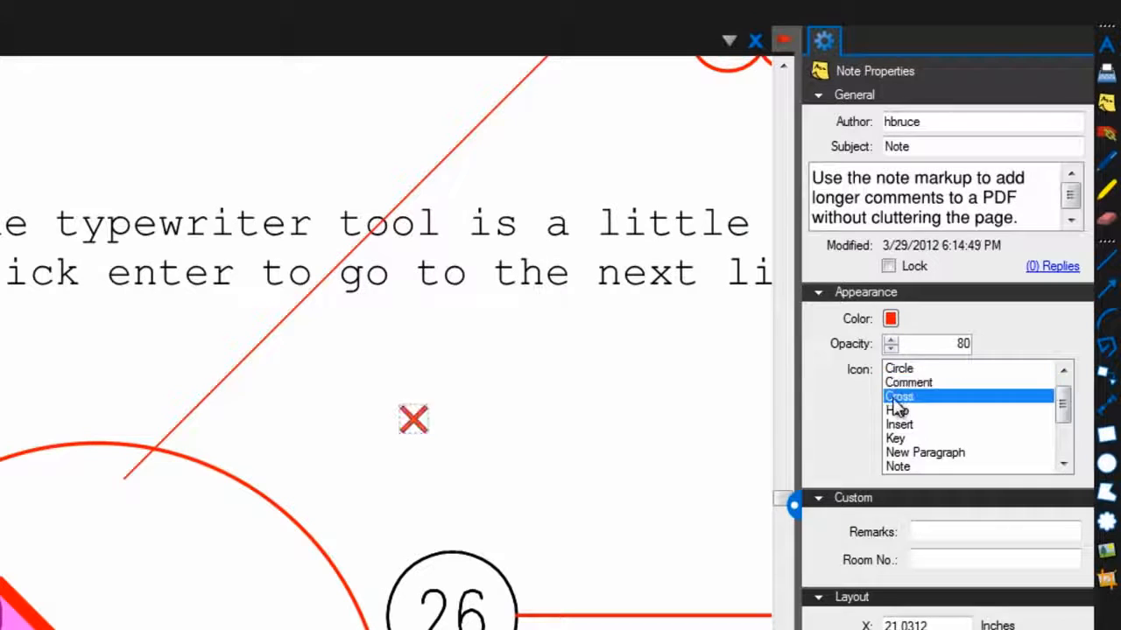
left_click(896, 412)
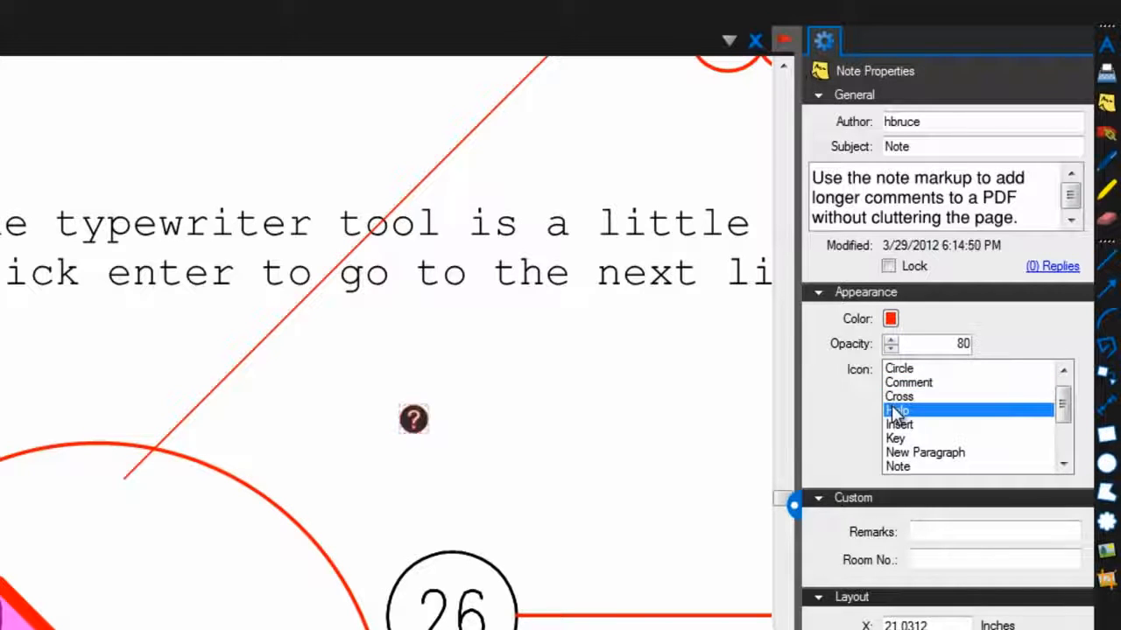
left_click(663, 414)
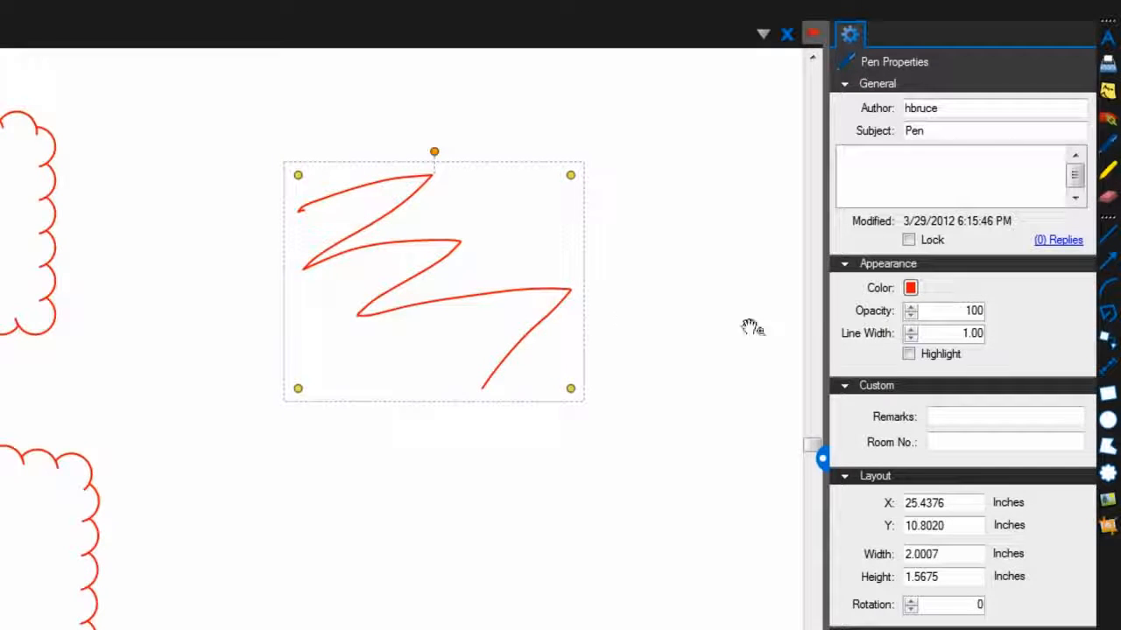
- Change the zigzag pen markup's color to green and reduce its opacity to 60
left_click(911, 288)
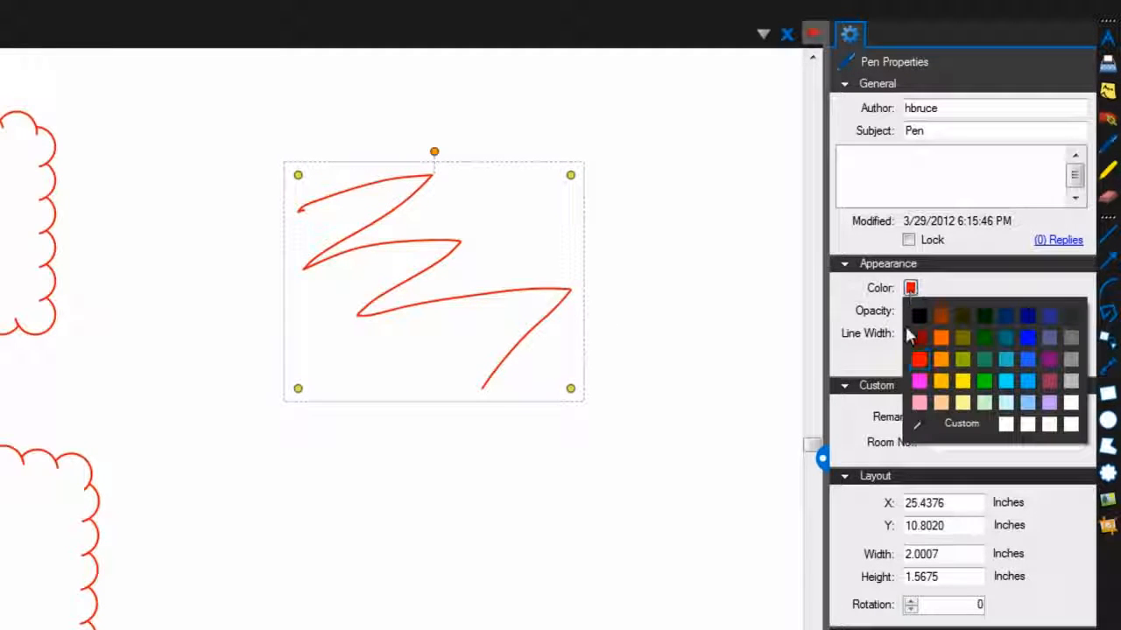
left_click(983, 381)
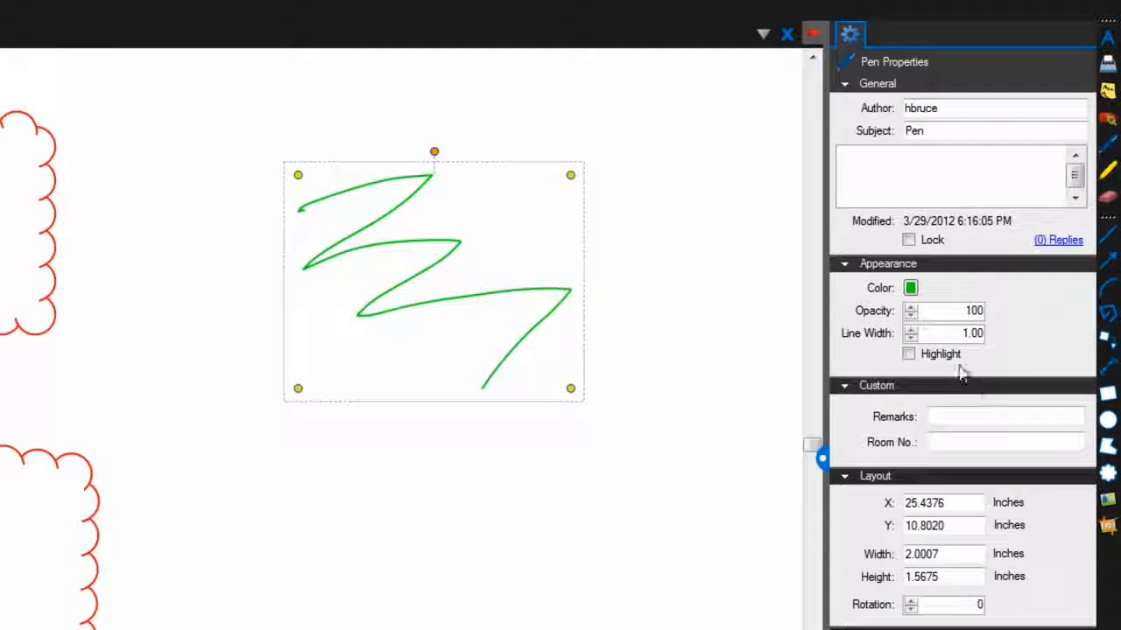
left_click(911, 314)
left_click(911, 315)
left_click(910, 315)
left_click(911, 315)
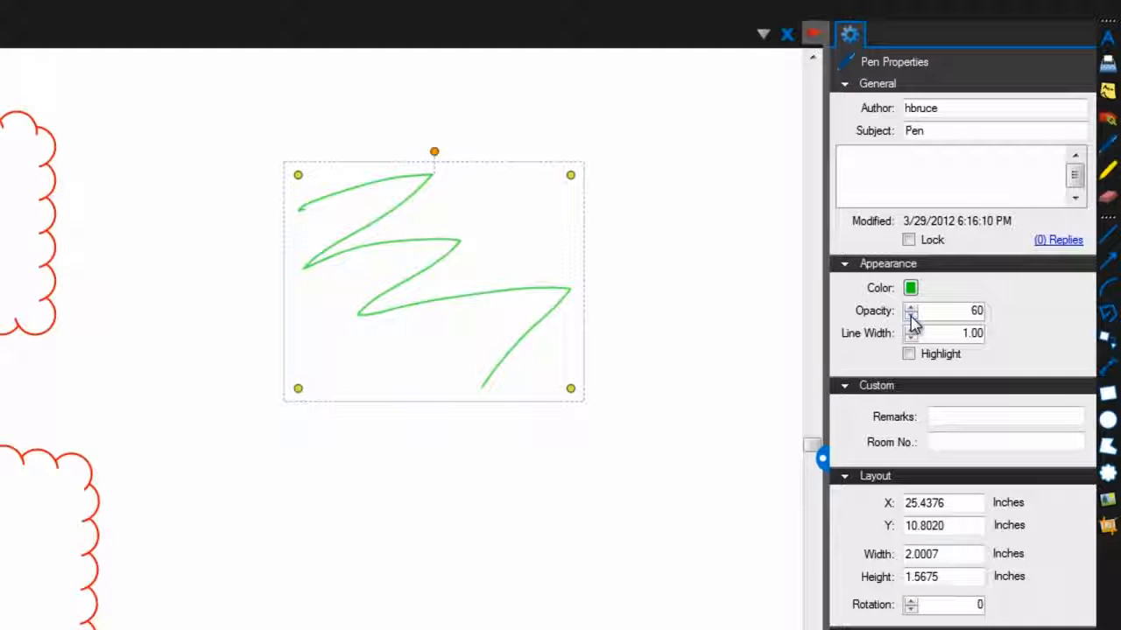
- Thicken the green pen markup to a line width of 7.00 and turn it into a highlight
left_click(911, 330)
left_click(911, 330)
left_click(910, 330)
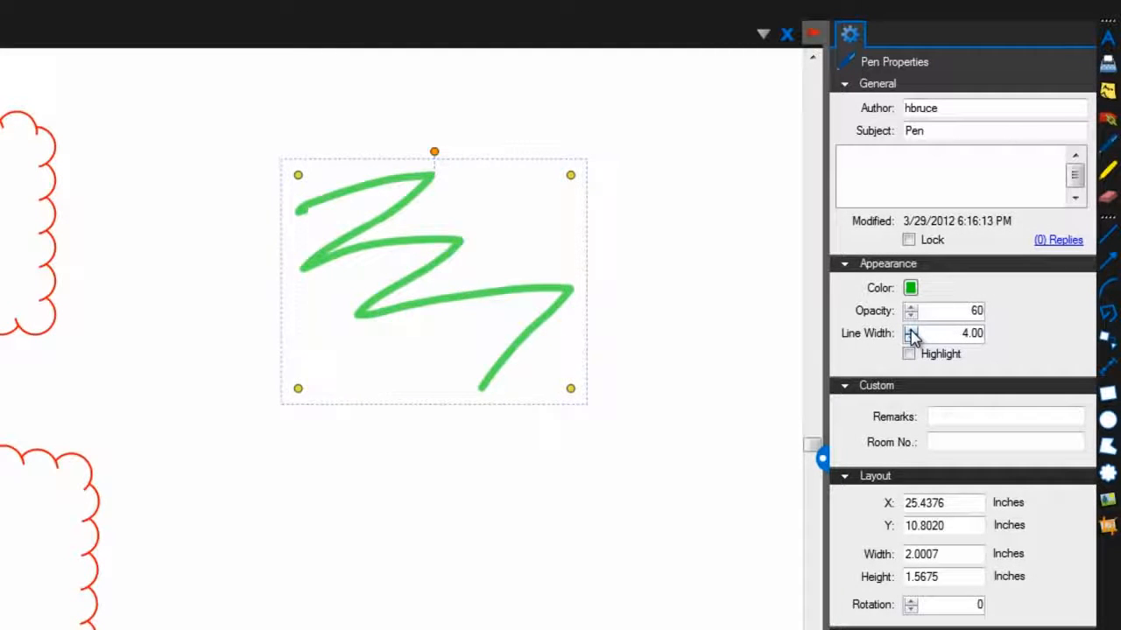
left_click(911, 330)
left_click(911, 330)
left_click(911, 330)
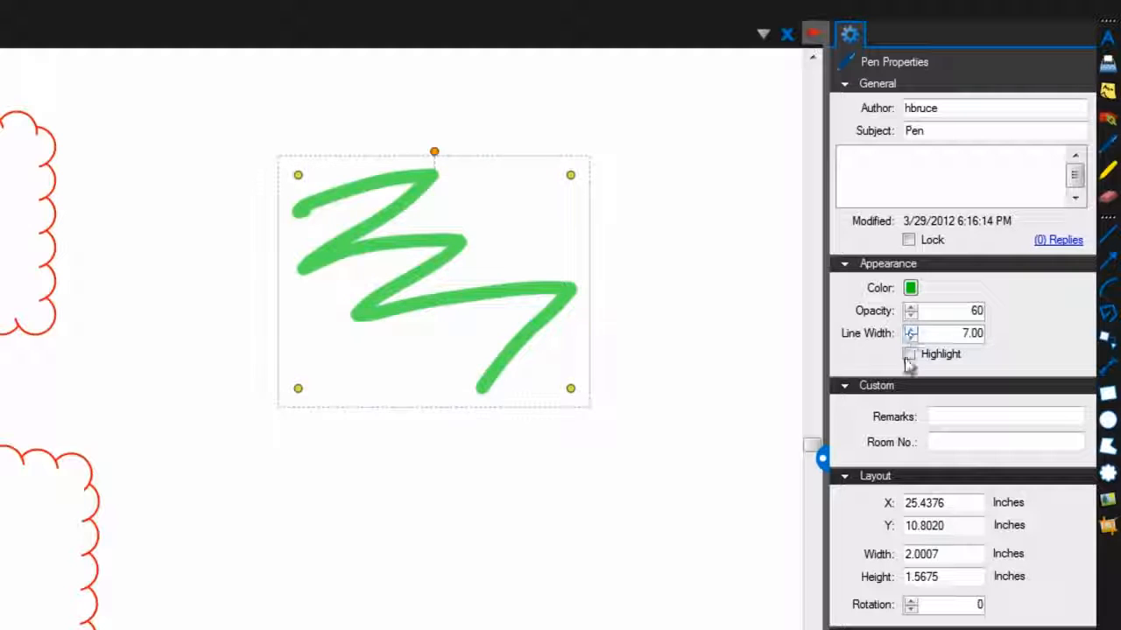
left_click(908, 354)
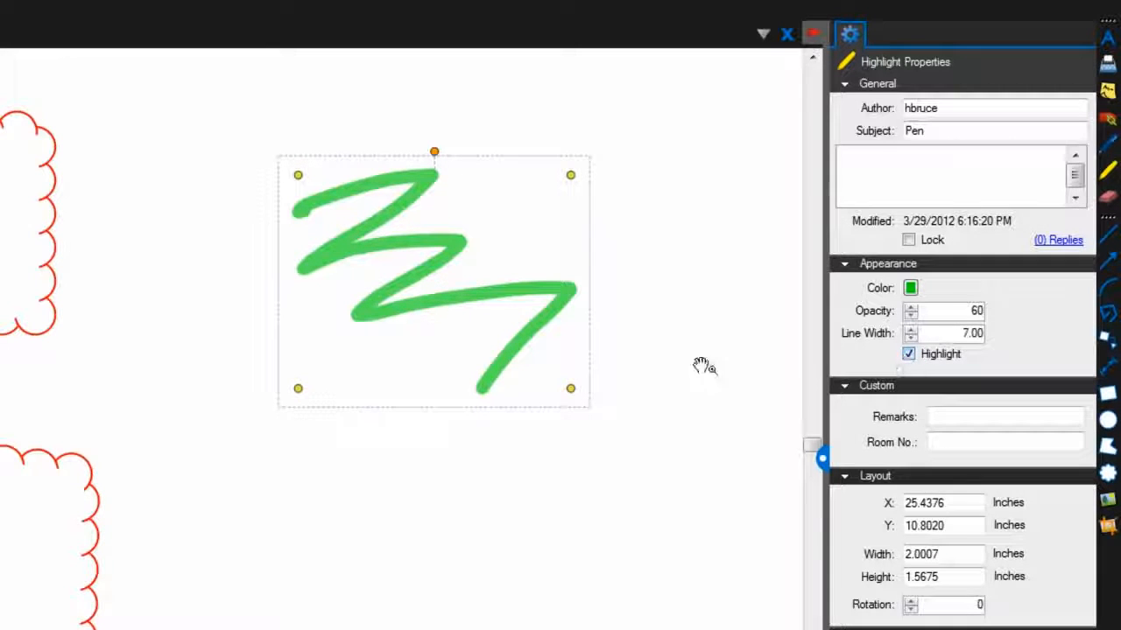
- Move the green highlight over the typewriter text and raise its opacity
left_click_drag(503, 289, 415, 368)
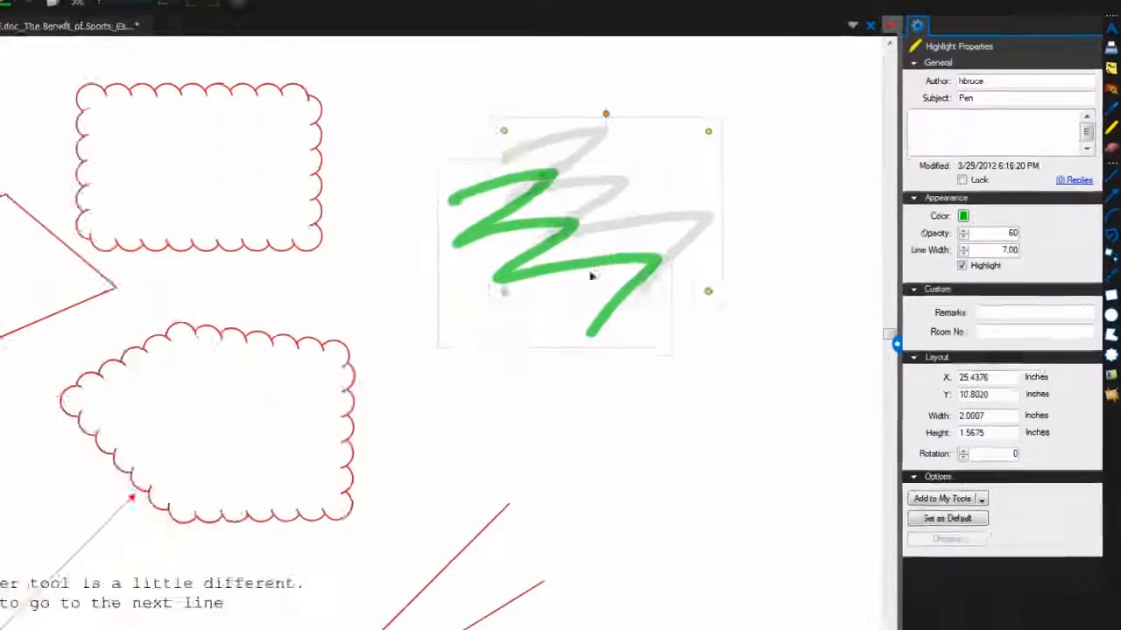
left_click_drag(591, 276, 239, 602)
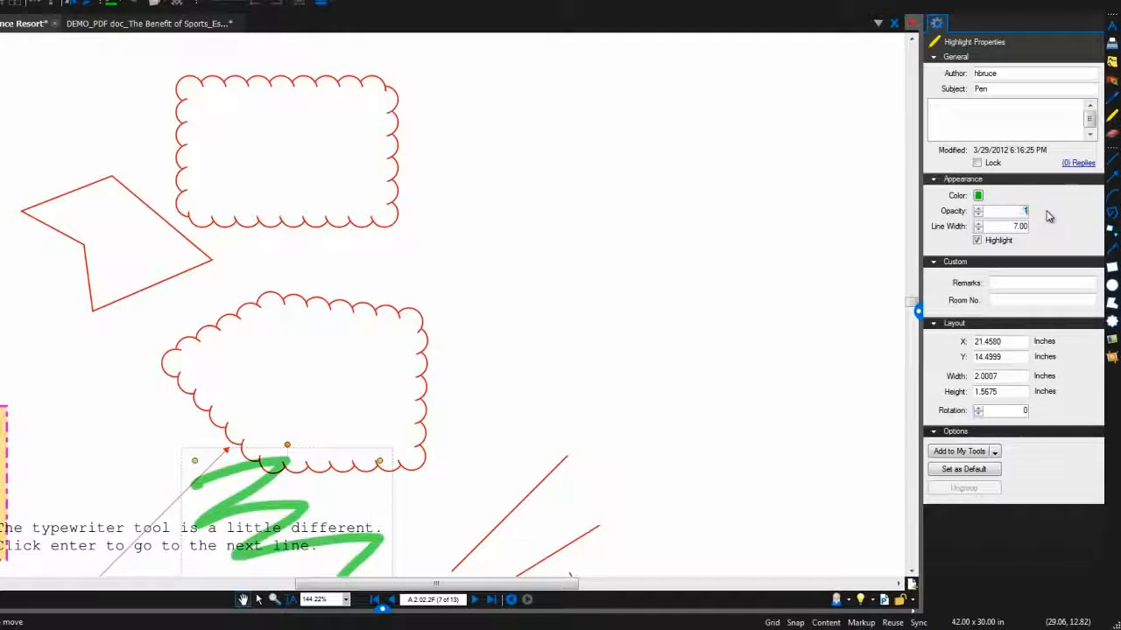
key("Return")
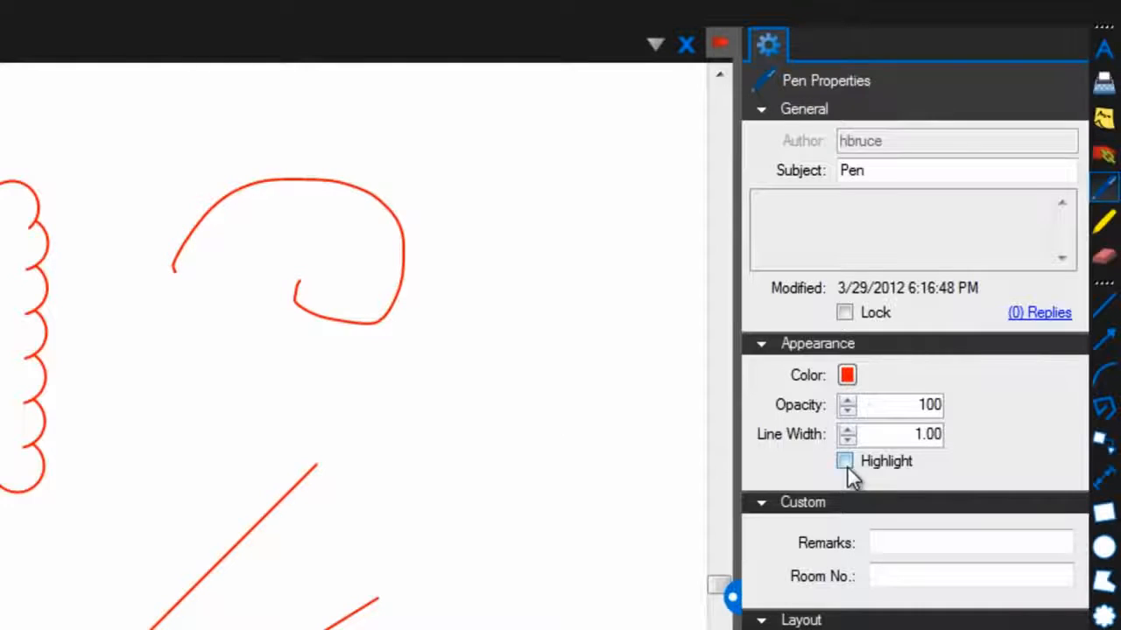
- Draw a straight horizontal yellow highlight between the curled pen markup and the diagonal line
left_click(1103, 224)
left_click_drag(232, 405, 581, 401)
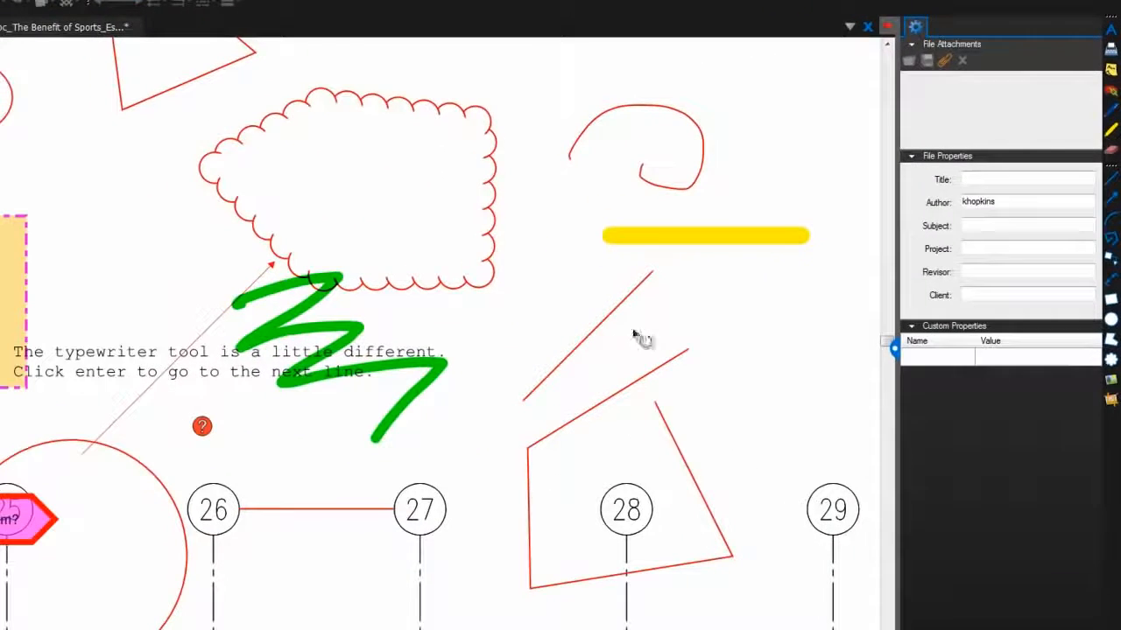
- Change the color of the diagonal line below the yellow highlight to black
left_click(611, 323)
scroll(610, 322, "up", 2)
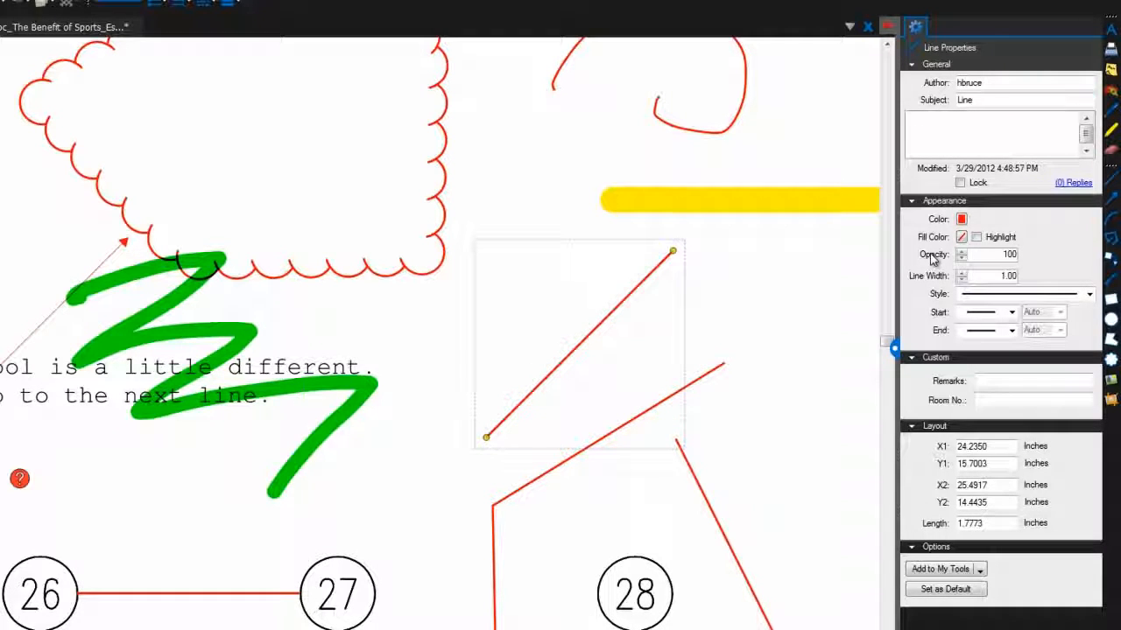
left_click(962, 219)
left_click(963, 244)
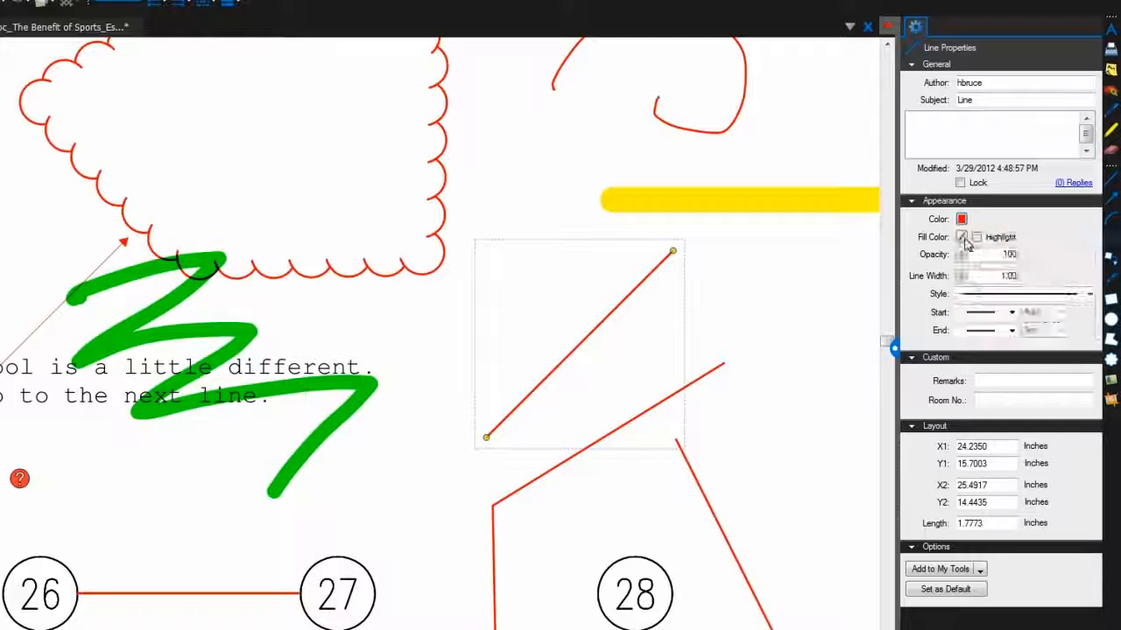
- Give the diagonal line a red fill color and a closed, reversed arrowhead at its start
left_click(962, 237)
left_click(977, 272)
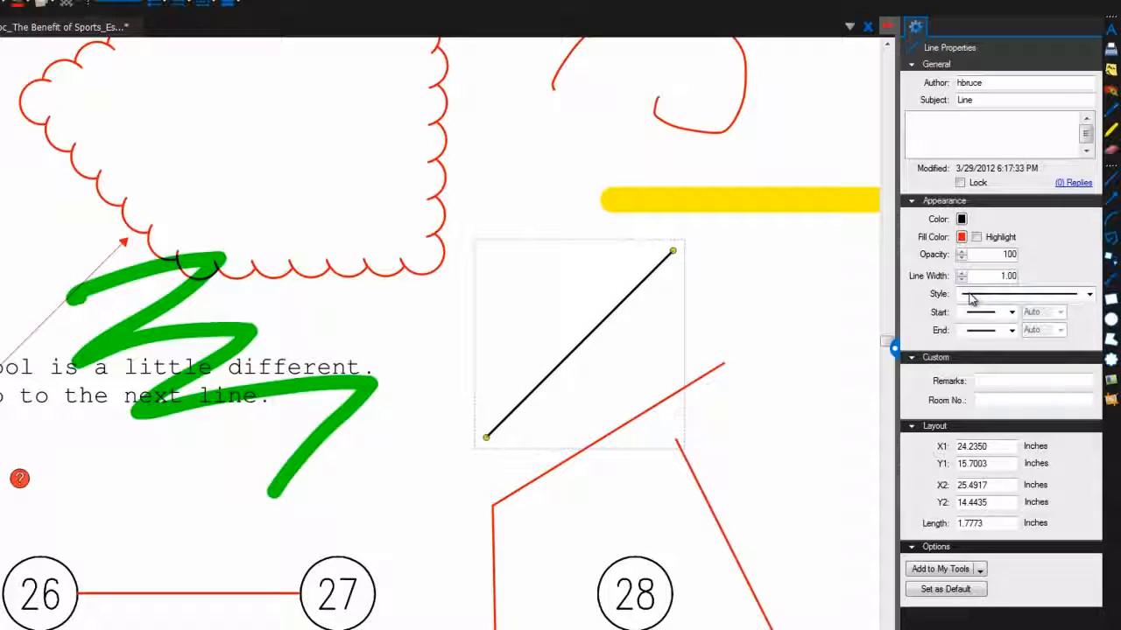
left_click(1011, 319)
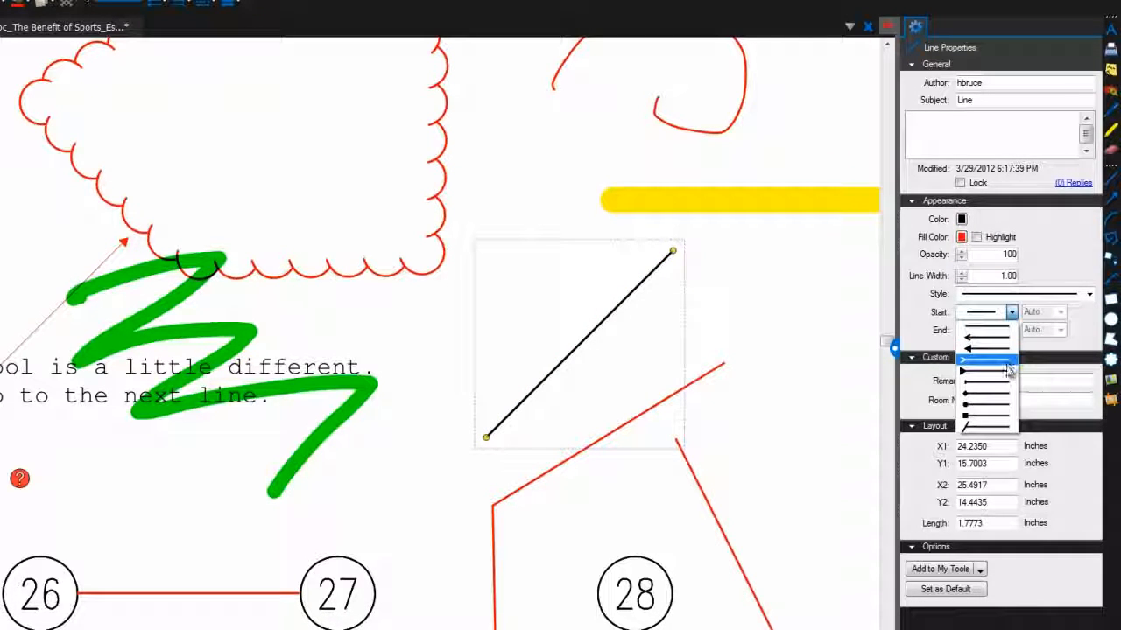
left_click(1007, 375)
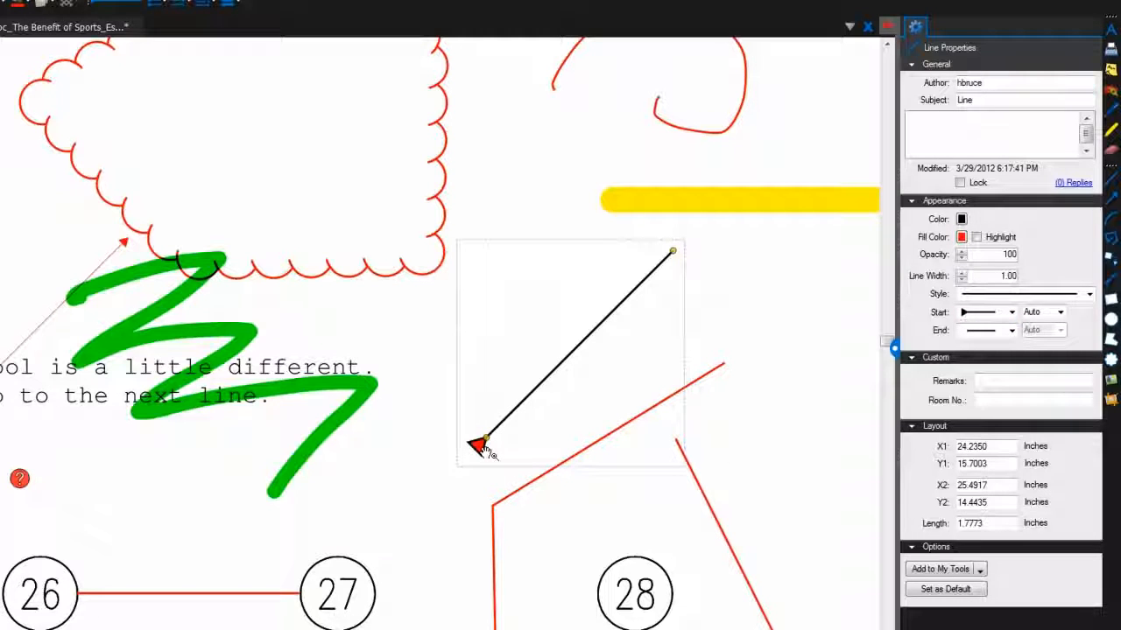
- Lower the opacity of the diagonal line to 40
left_click(961, 257)
left_click(962, 258)
left_click(962, 257)
left_click(962, 258)
left_click(961, 257)
left_click(962, 257)
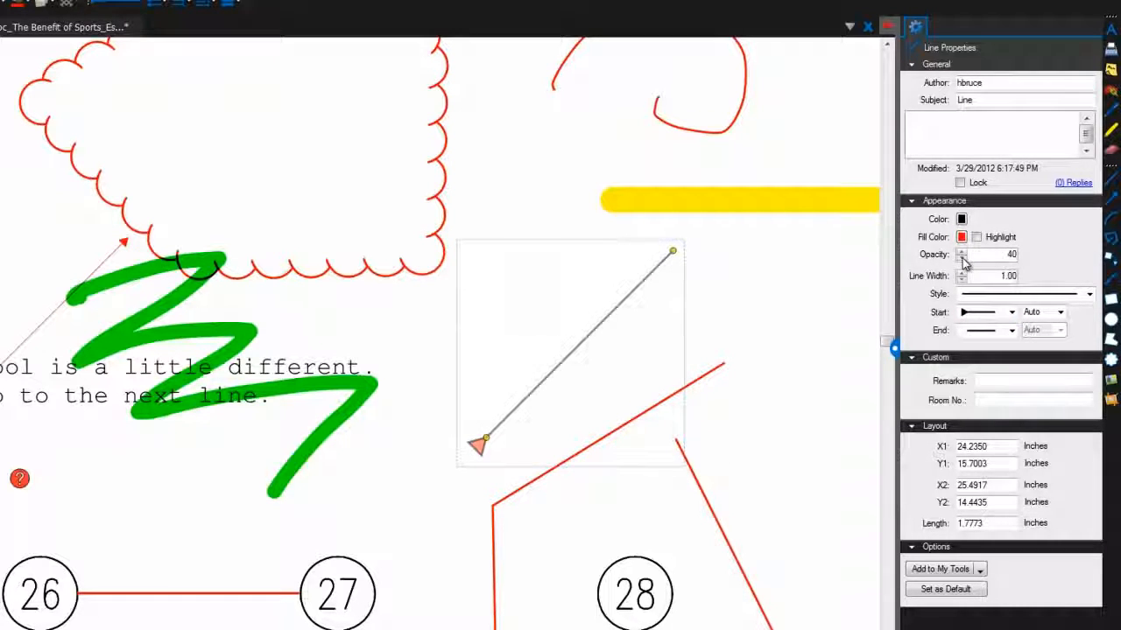
- Set the diagonal line's width to 4.00 and its style to Dashed 4
left_click(961, 272)
left_click(962, 272)
left_click(961, 272)
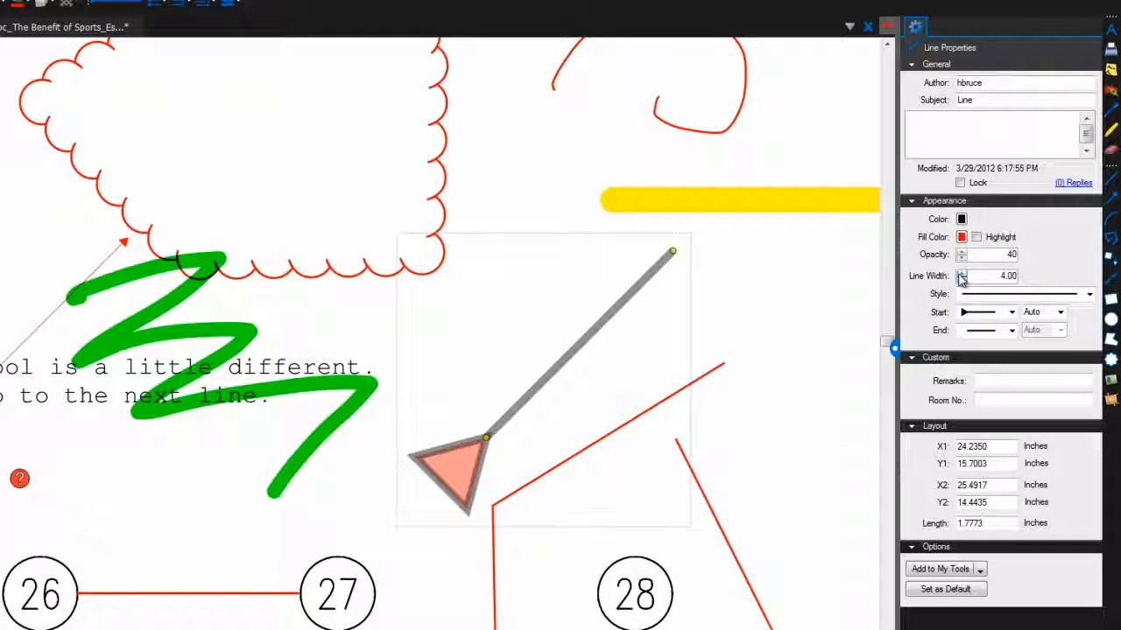
left_click(965, 295)
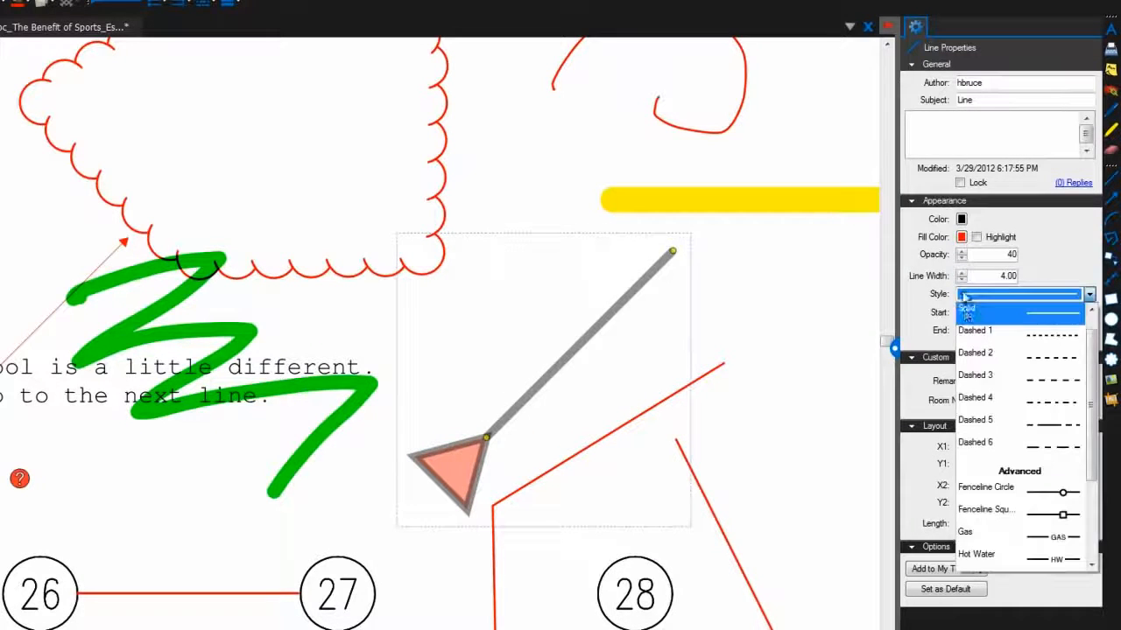
left_click(983, 397)
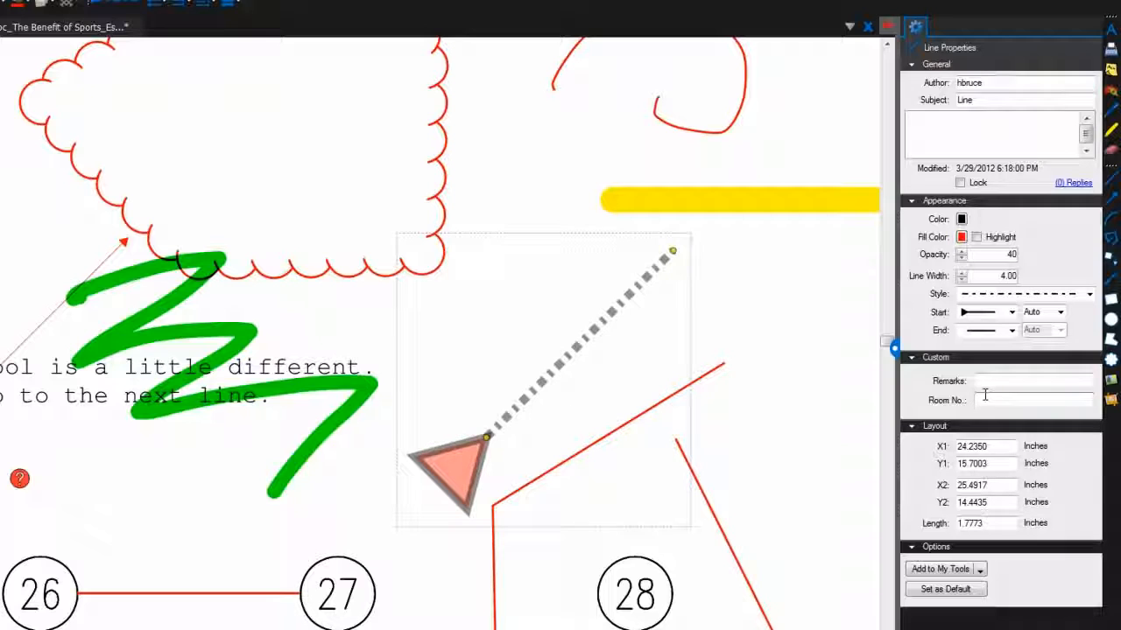
- Change the diagonal line's style to Zig Zag and open the management of line styles
left_click(999, 294)
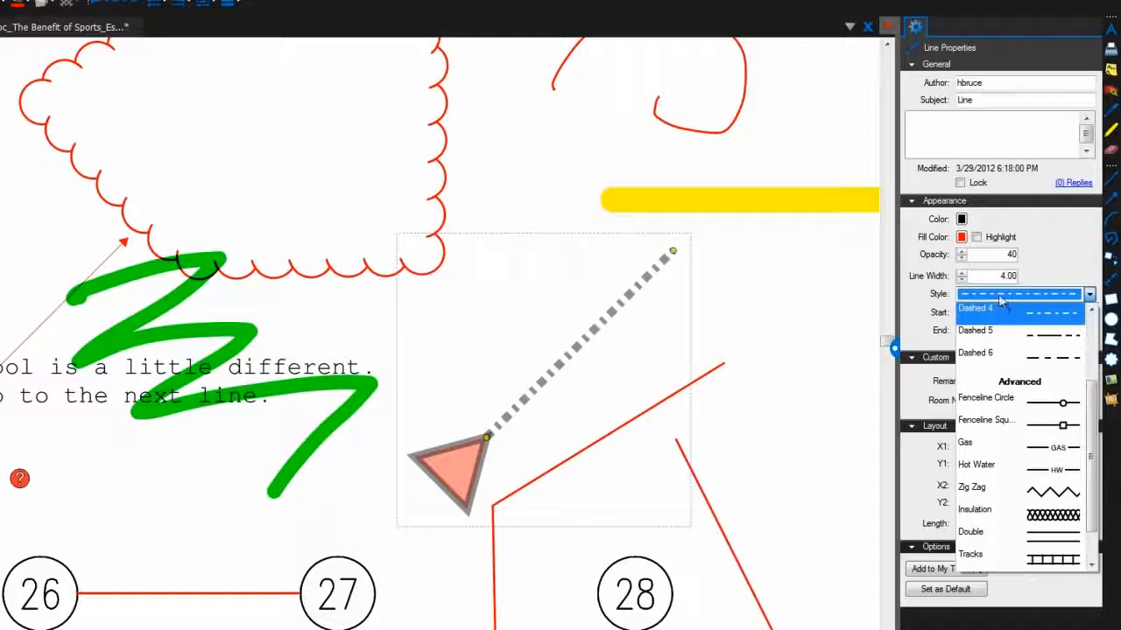
scroll(1001, 306, "down", 1)
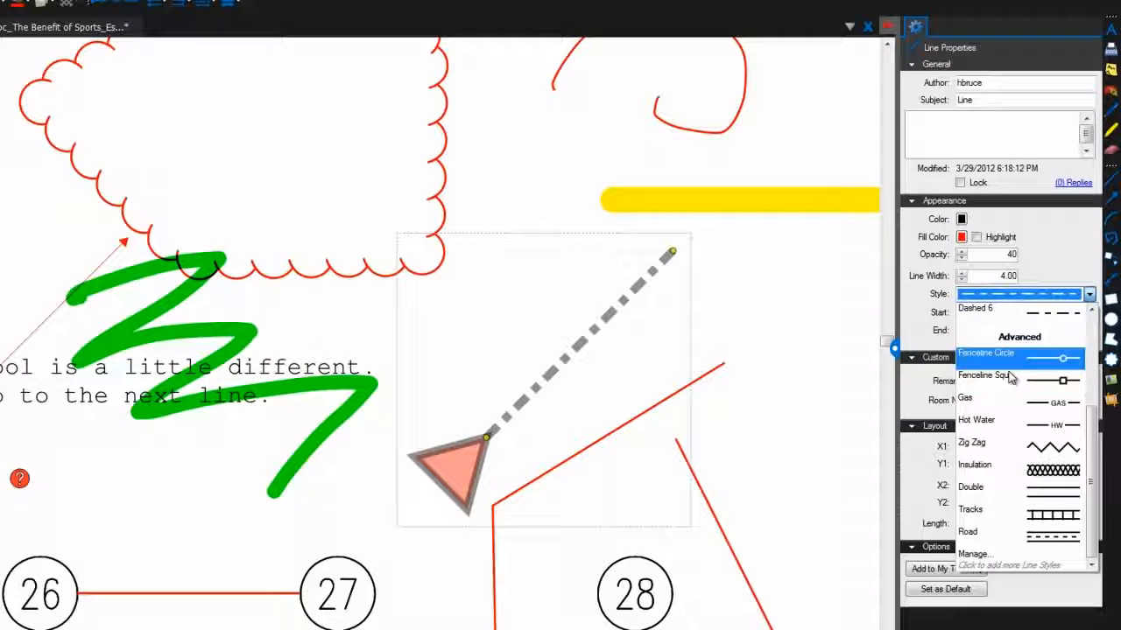
left_click(986, 445)
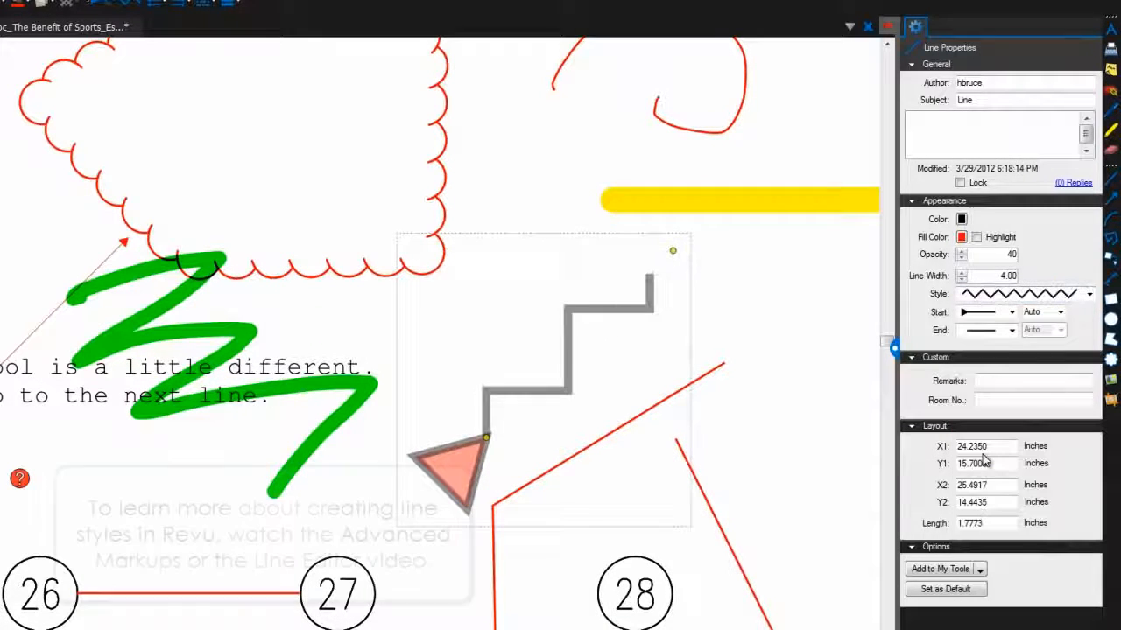
left_click(991, 294)
left_click(991, 559)
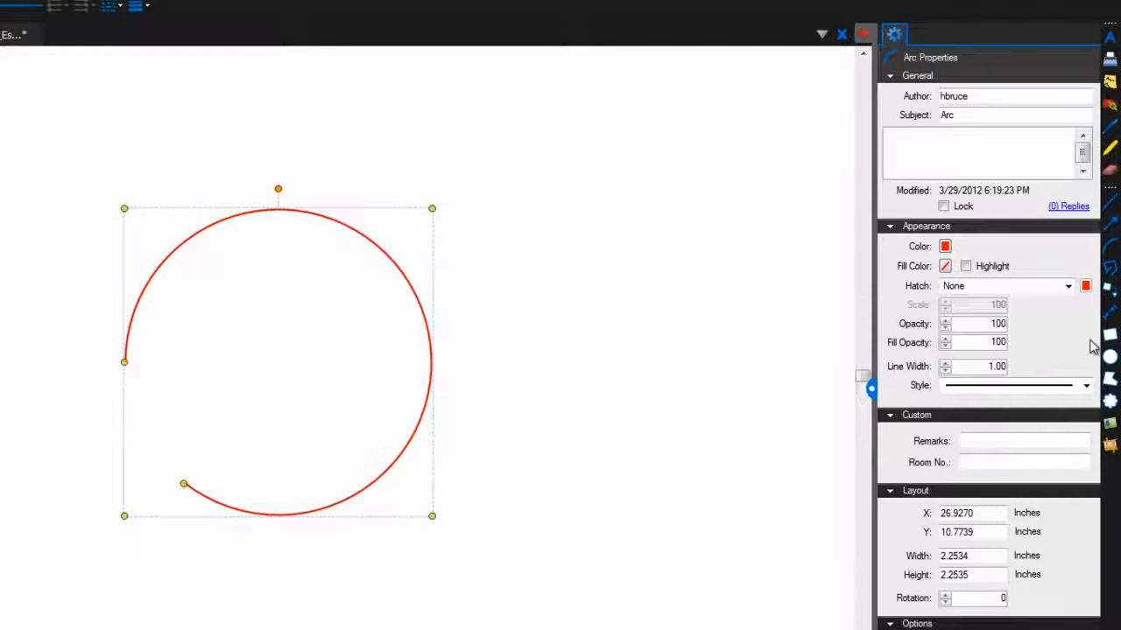
- Compare the default properties of the Rectangle, Polygon and Cloud tools without drawing anything
left_click(1109, 340)
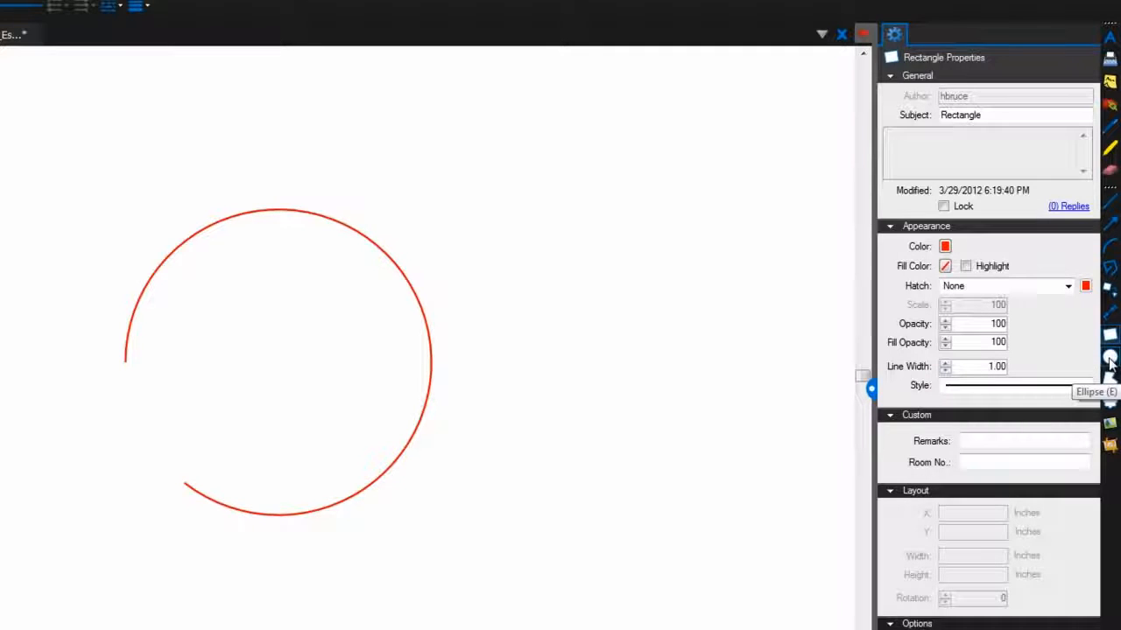
left_click(1111, 385)
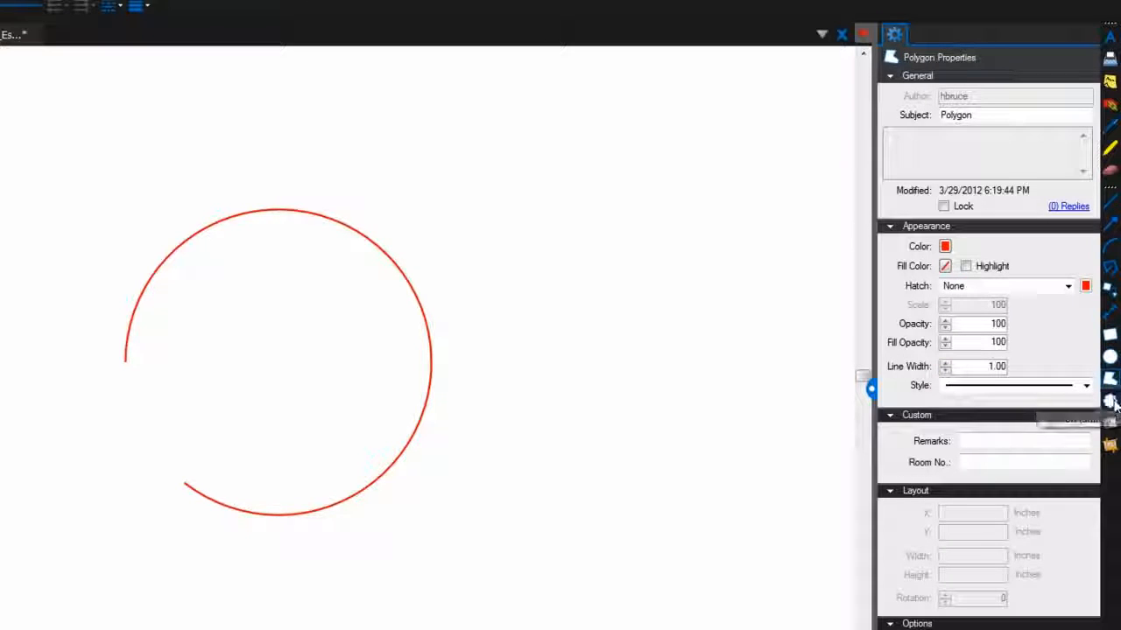
left_click(1110, 400)
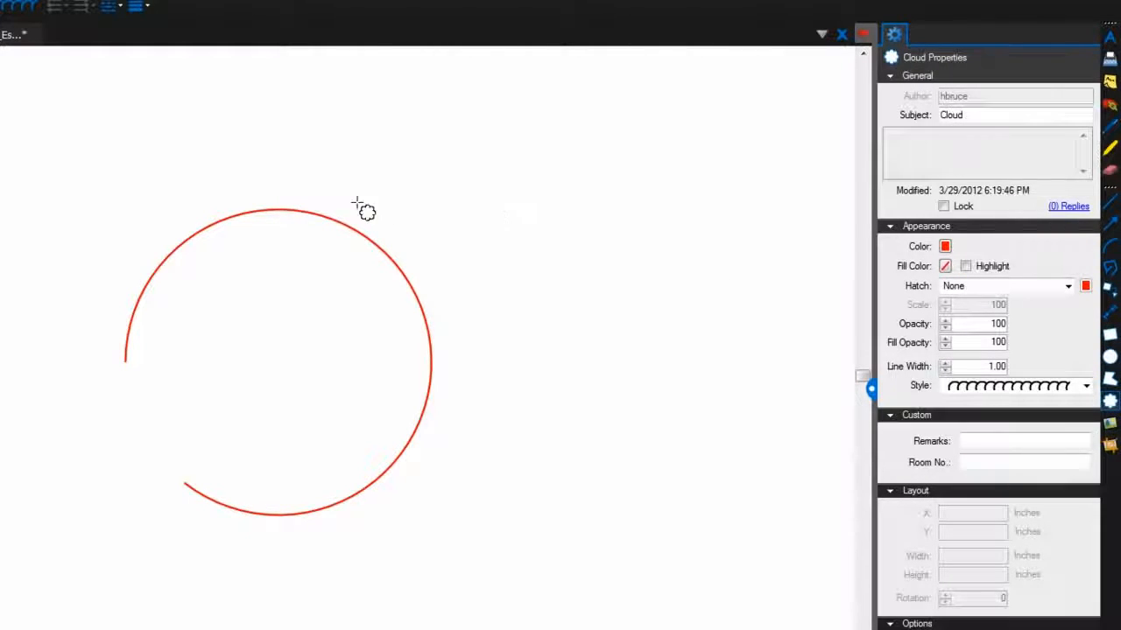
key("Escape")
- Set the red arc's color to blue and its fill color to magenta
left_click(353, 229)
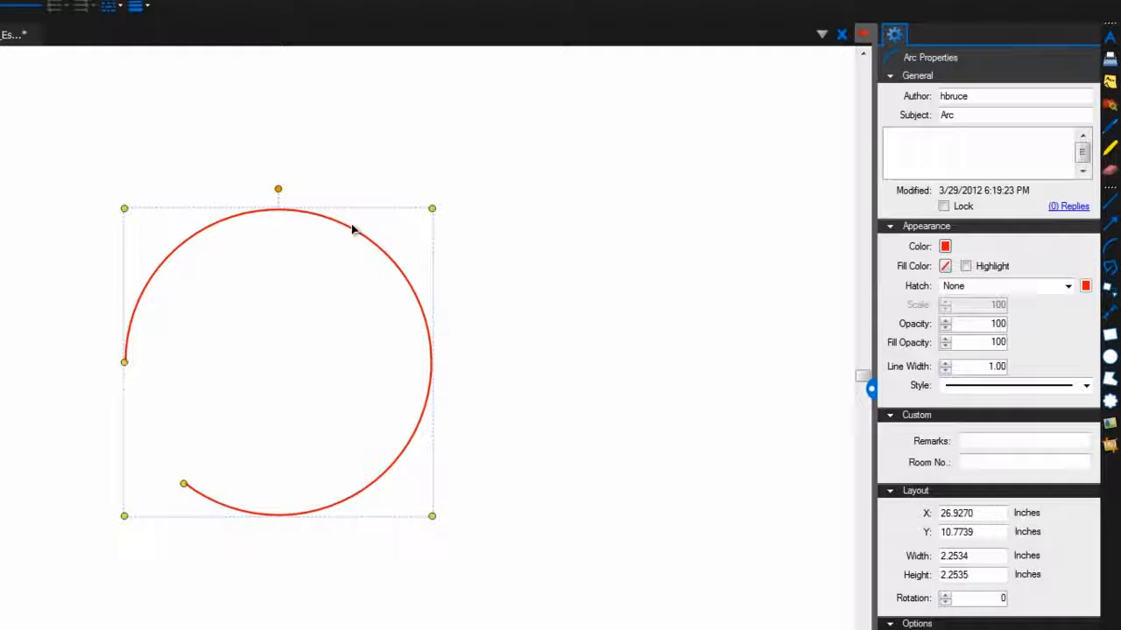
left_click(944, 246)
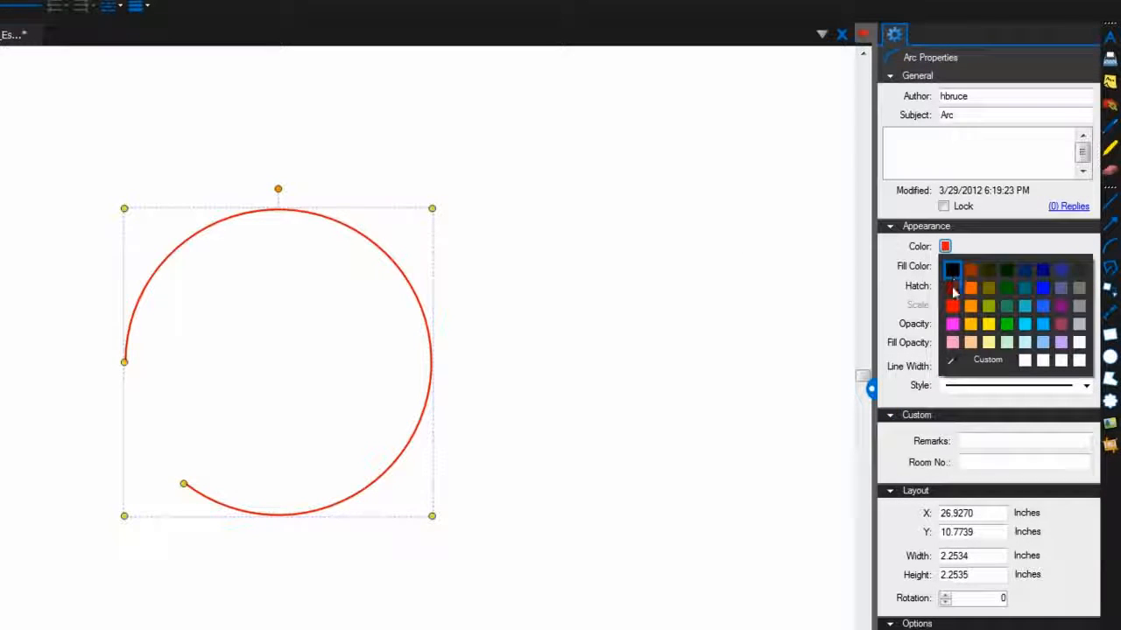
left_click(1051, 291)
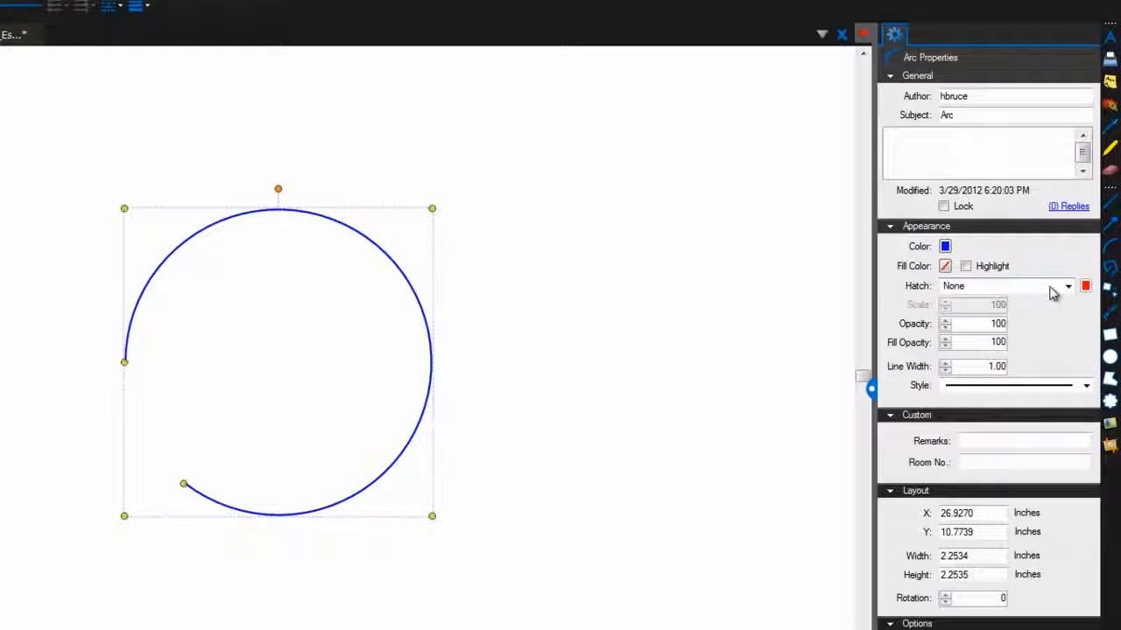
left_click(947, 267)
left_click(947, 343)
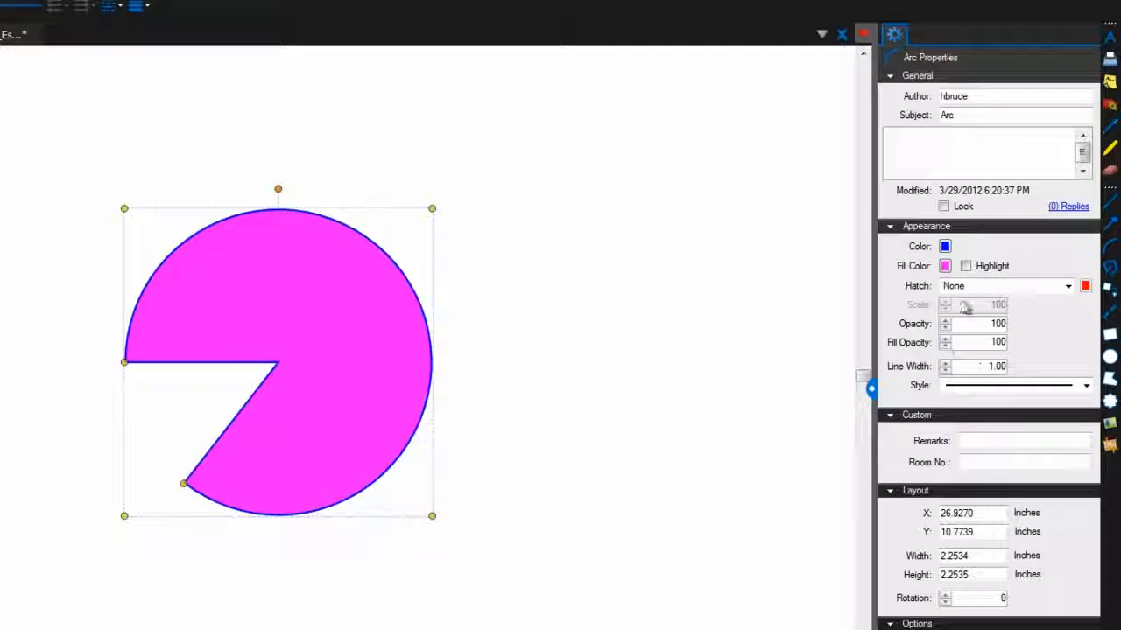
- Try the Highlight option on the arc's fill over the red pen stroke, switching it off and moving the arc back
left_click(965, 268)
left_click_drag(436, 353, 143, 454)
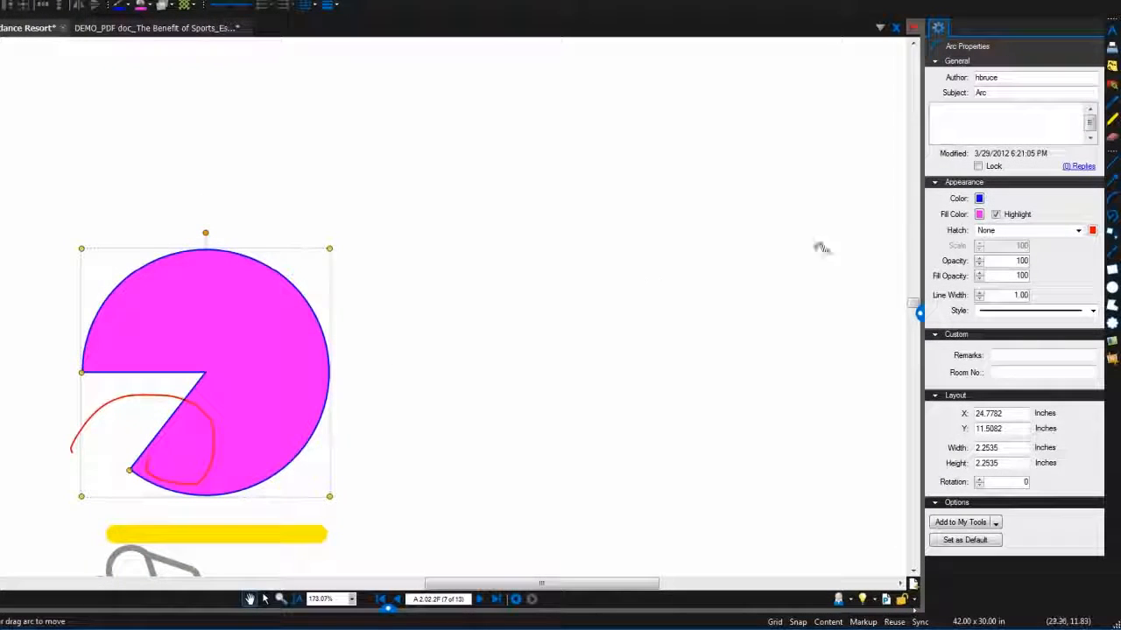
left_click(995, 215)
left_click_drag(226, 359, 464, 282)
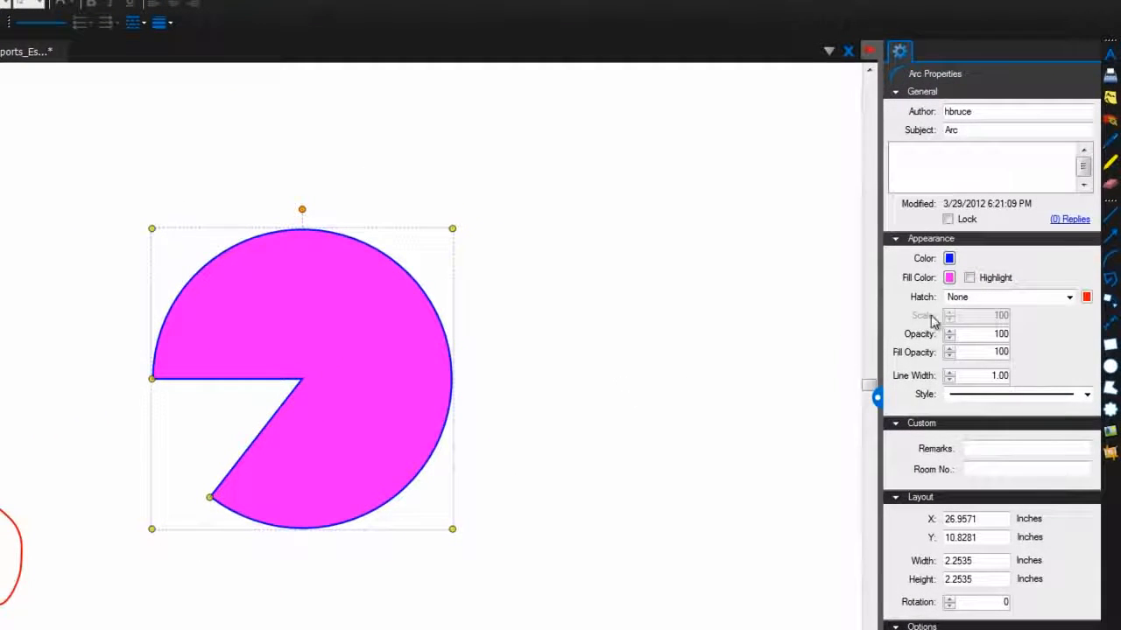
- Apply a blue Diagonal Brick hatch to the arc at a scale of 50
left_click(1007, 302)
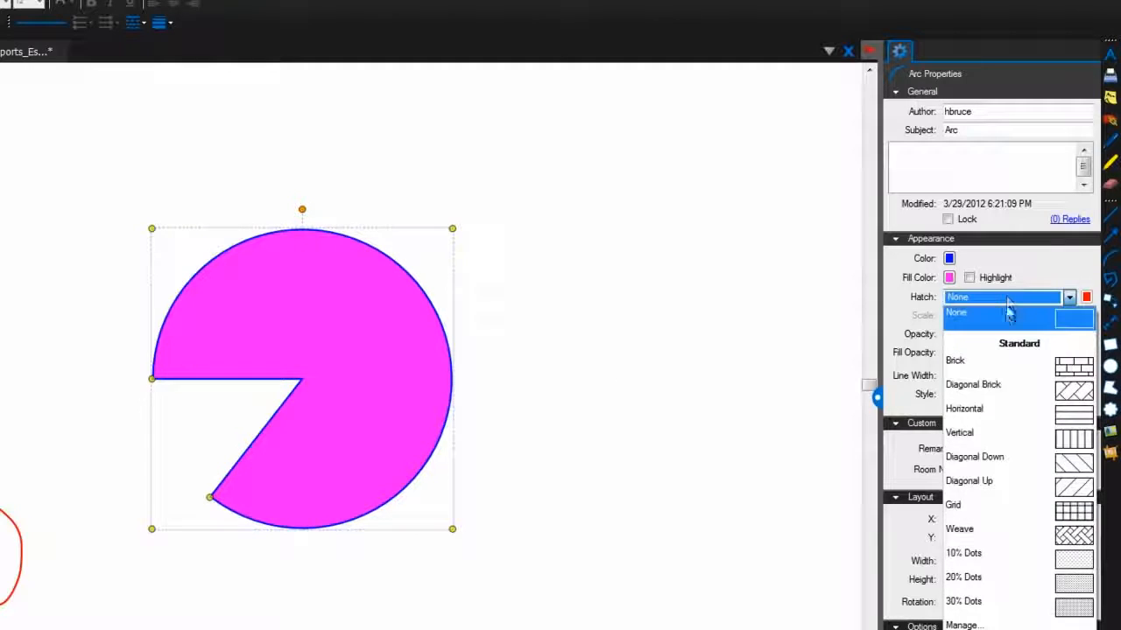
left_click(999, 389)
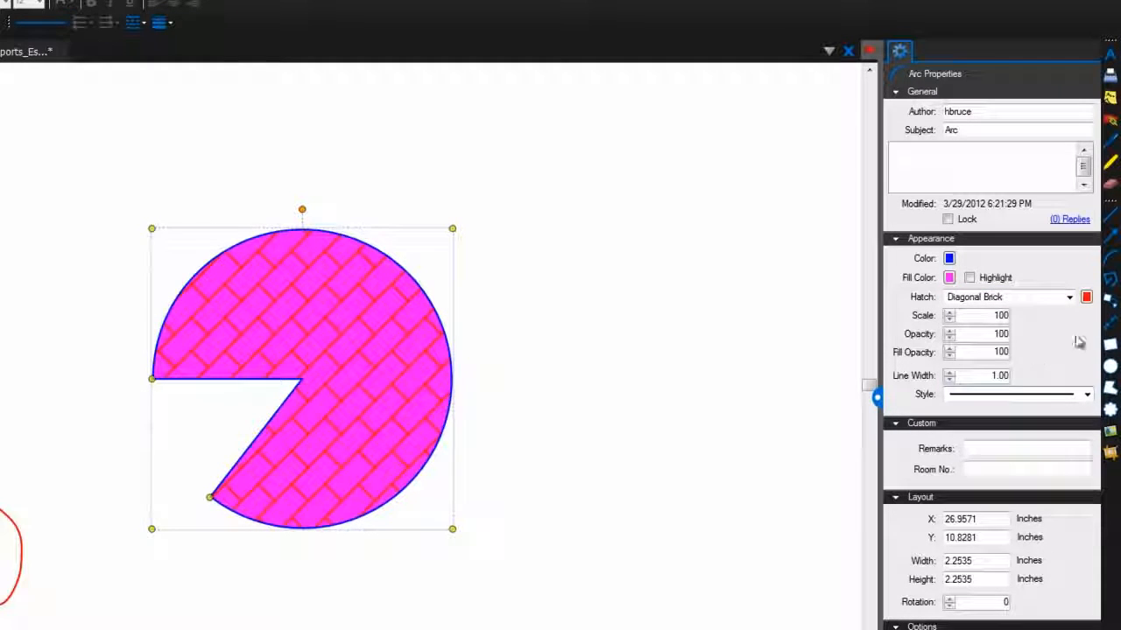
left_click(1085, 297)
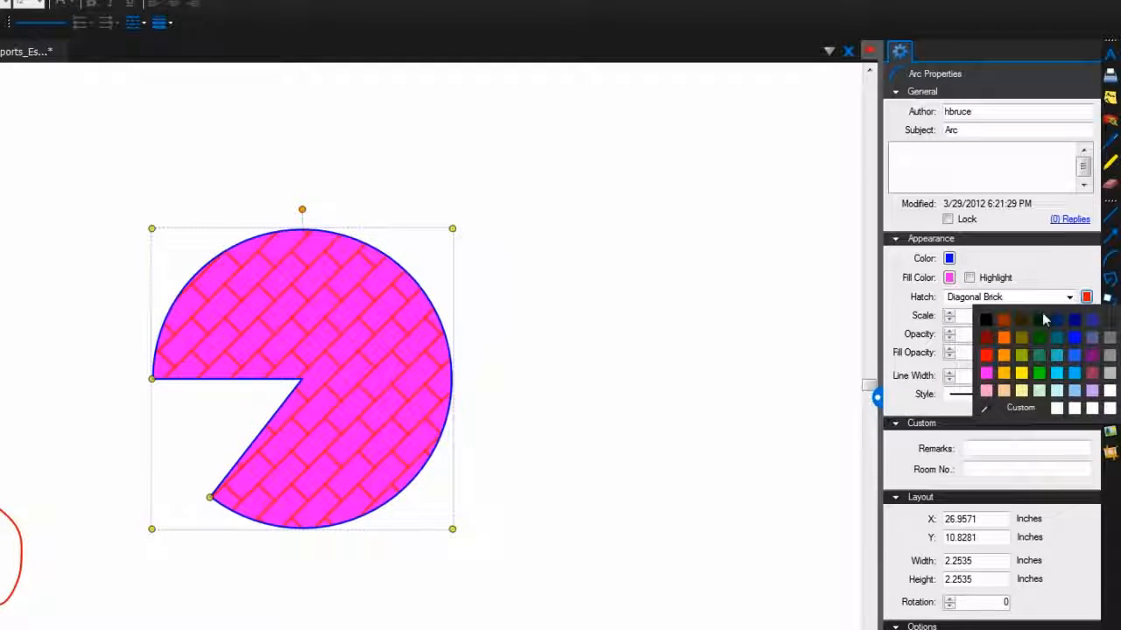
left_click(1074, 353)
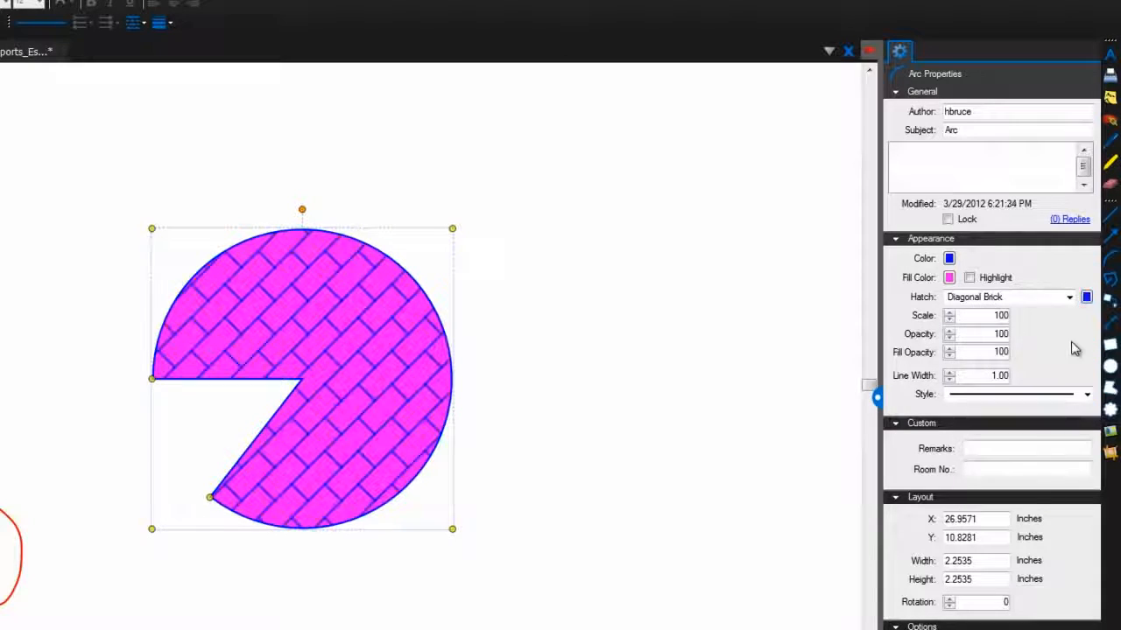
left_click(949, 320)
left_click(949, 319)
left_click(949, 319)
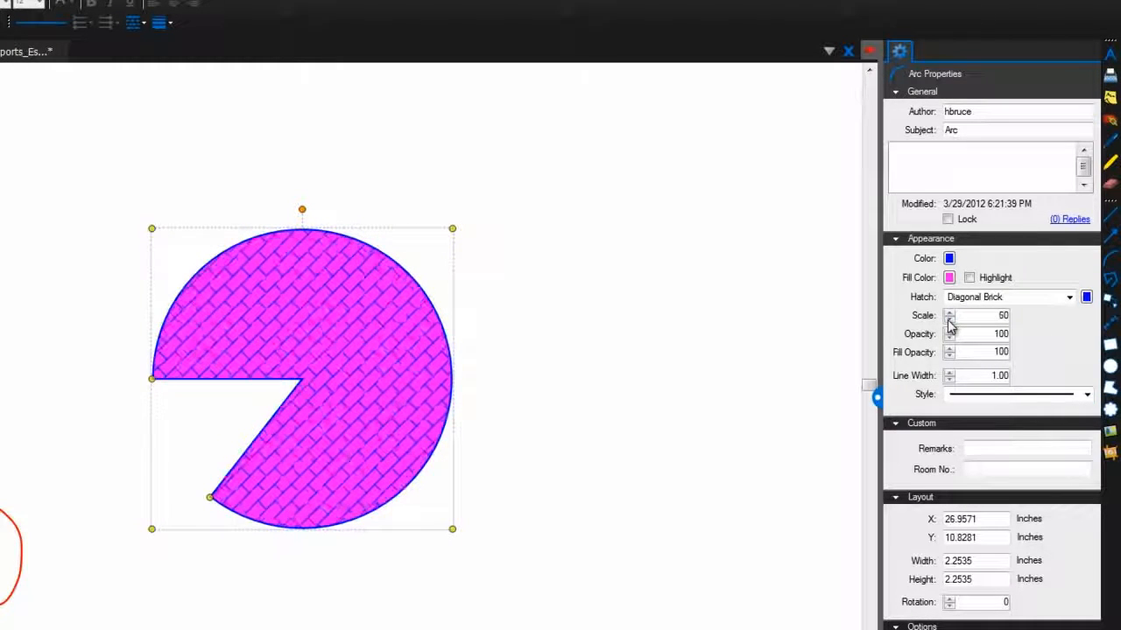
left_click(949, 319)
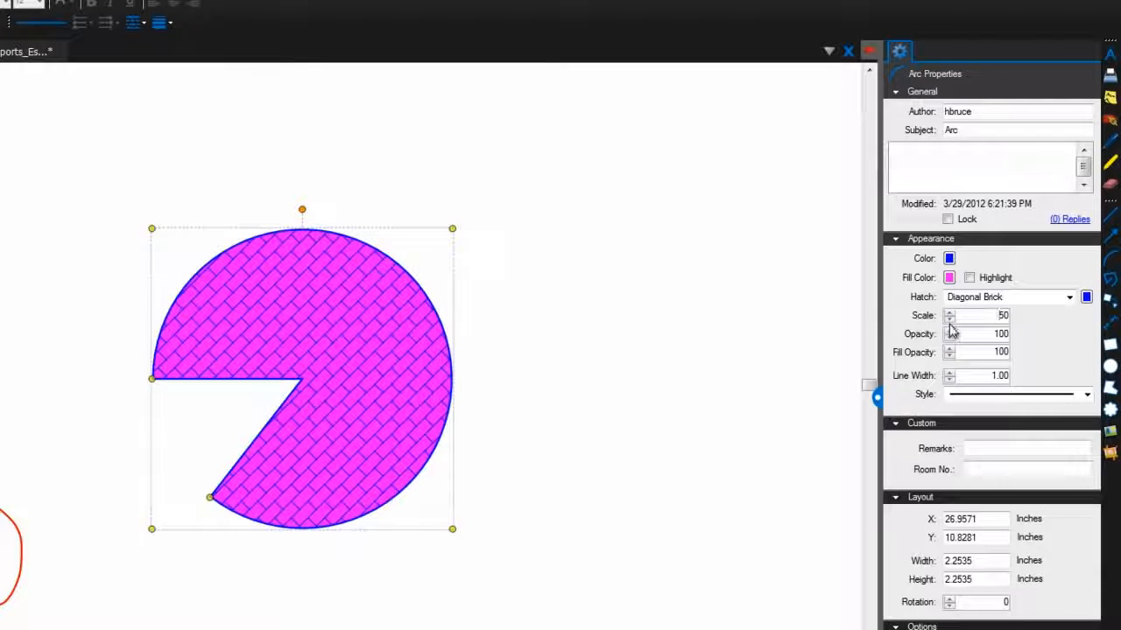
- Lower the arc's opacity to 40 and its fill opacity to 30
left_click(949, 337)
left_click(949, 338)
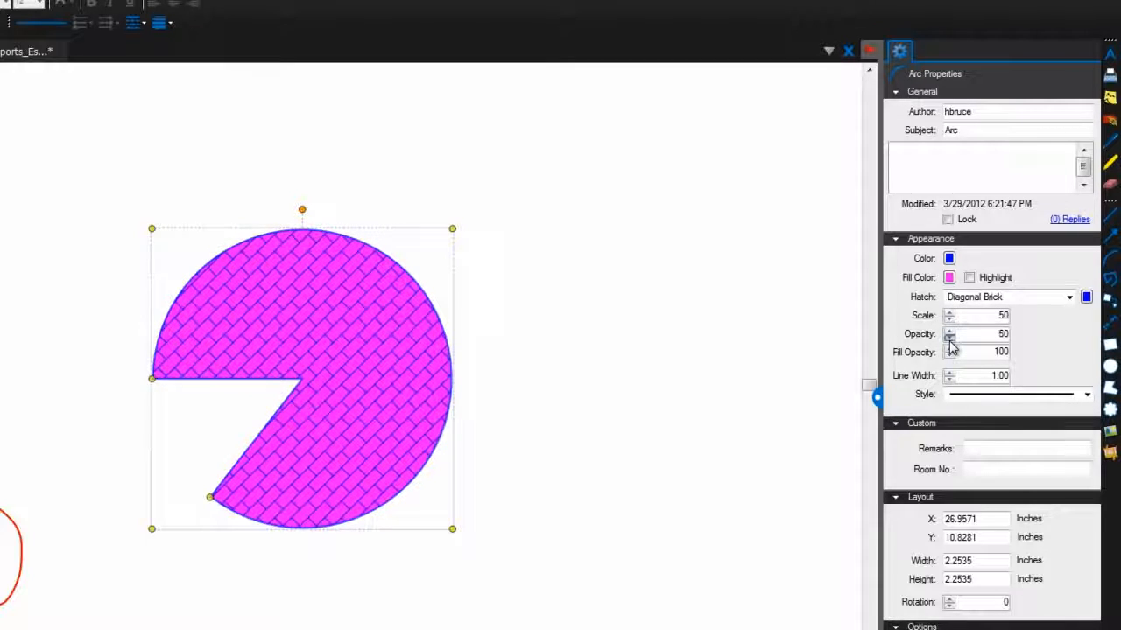
left_click(949, 337)
left_click(949, 337)
left_click(949, 337)
left_click(949, 355)
left_click(949, 356)
left_click(949, 355)
left_click(949, 355)
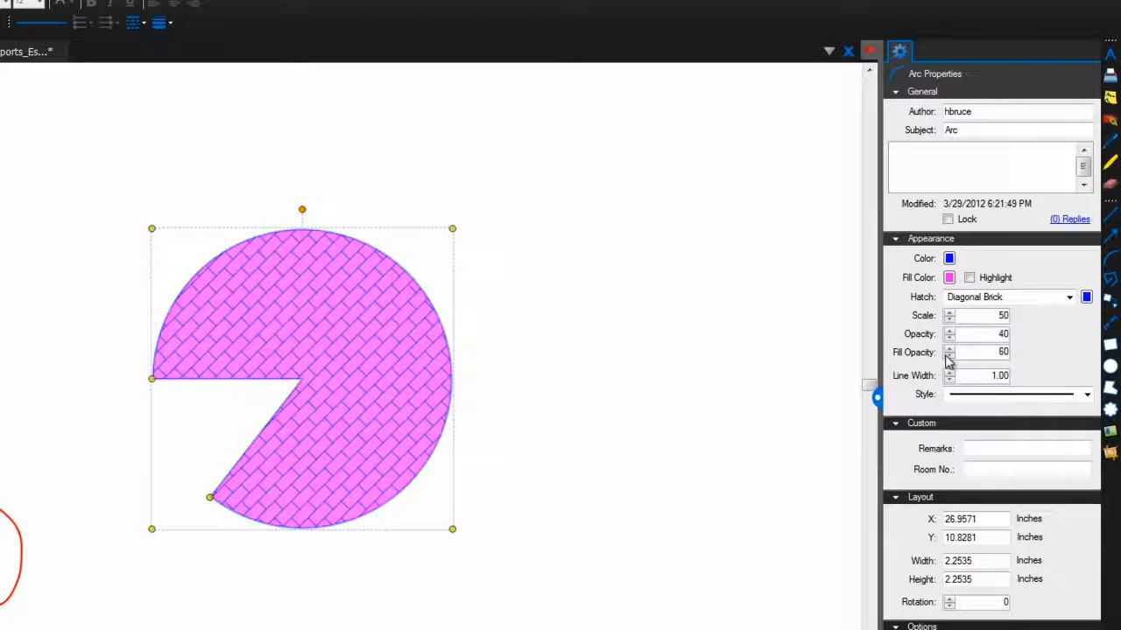
left_click(949, 356)
left_click(949, 355)
left_click(949, 356)
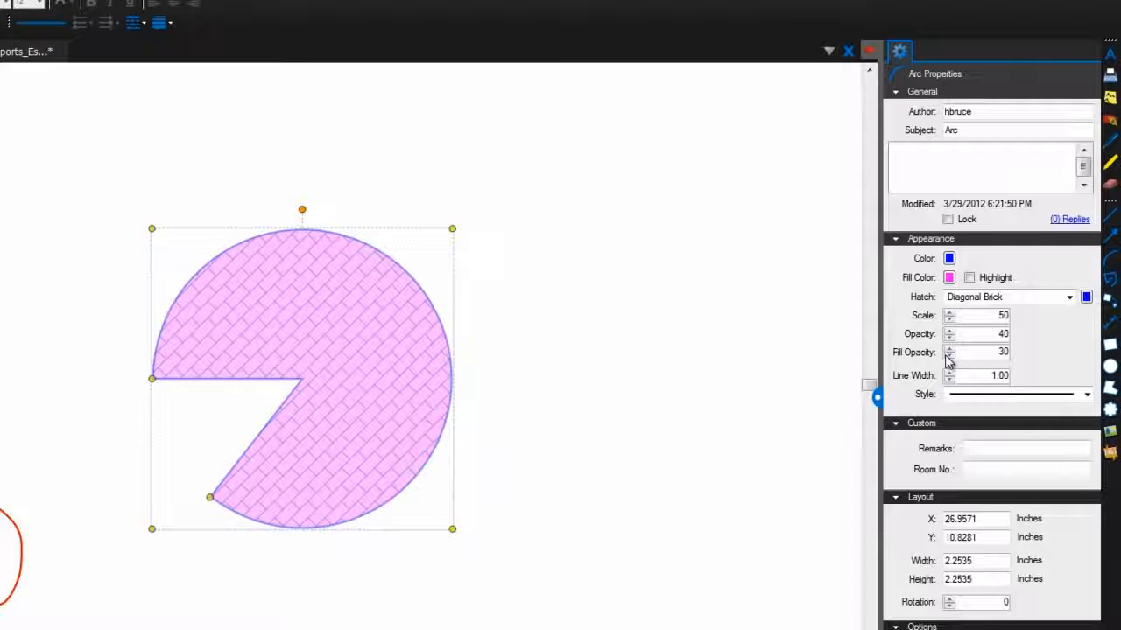
- Set the arc's line width to 4.00 and its line style to Fenceline Square
left_click(948, 372)
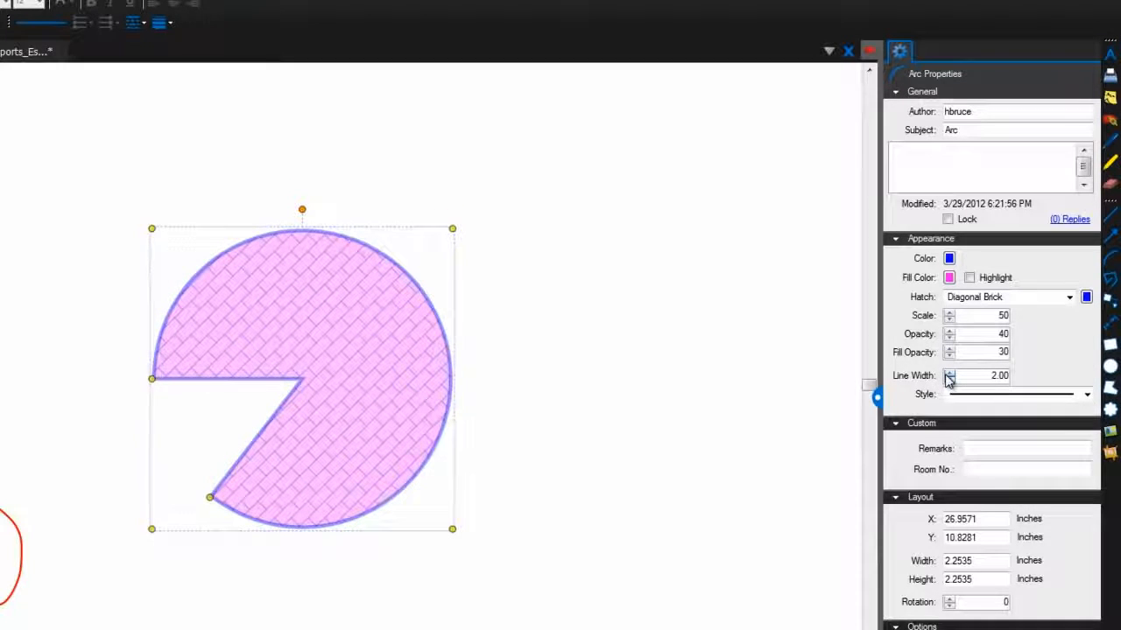
left_click(948, 372)
left_click(949, 372)
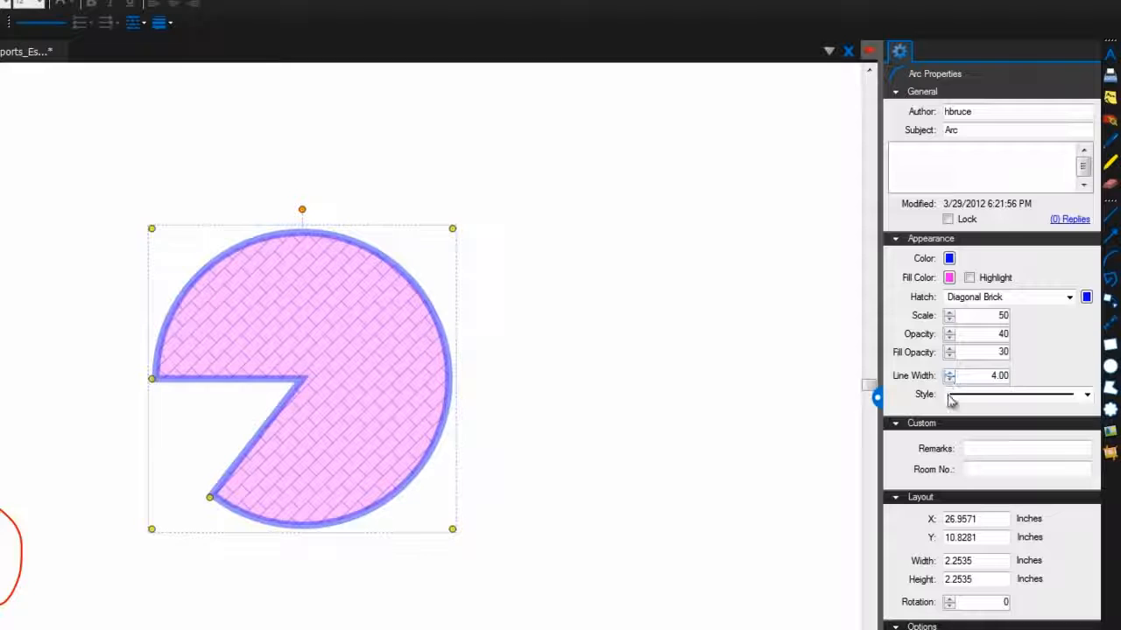
left_click(952, 398)
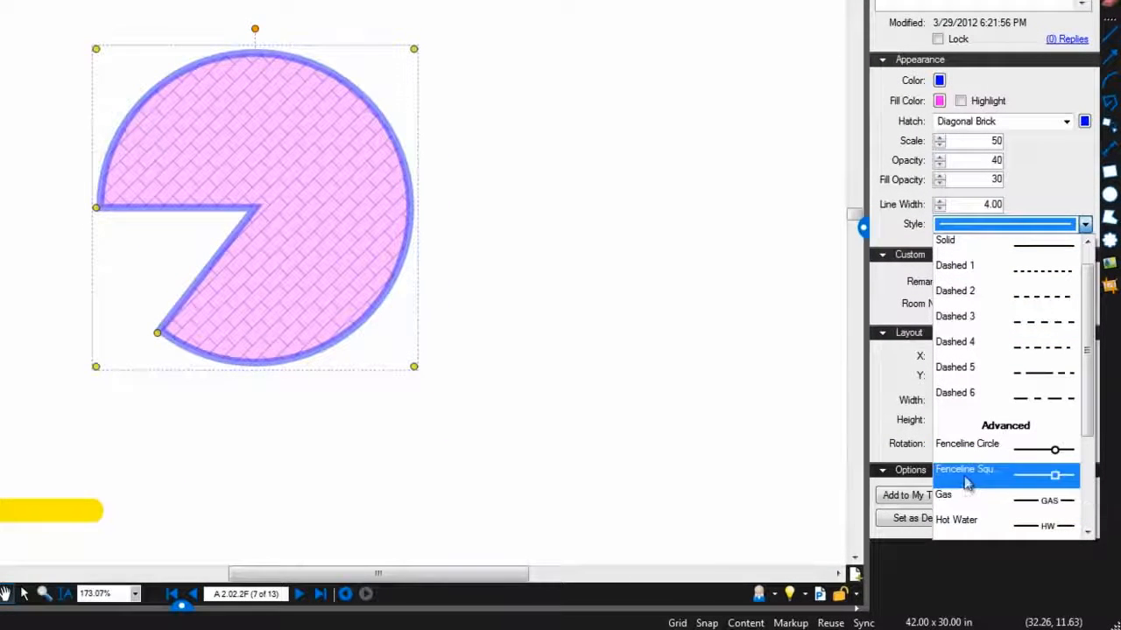
left_click(966, 478)
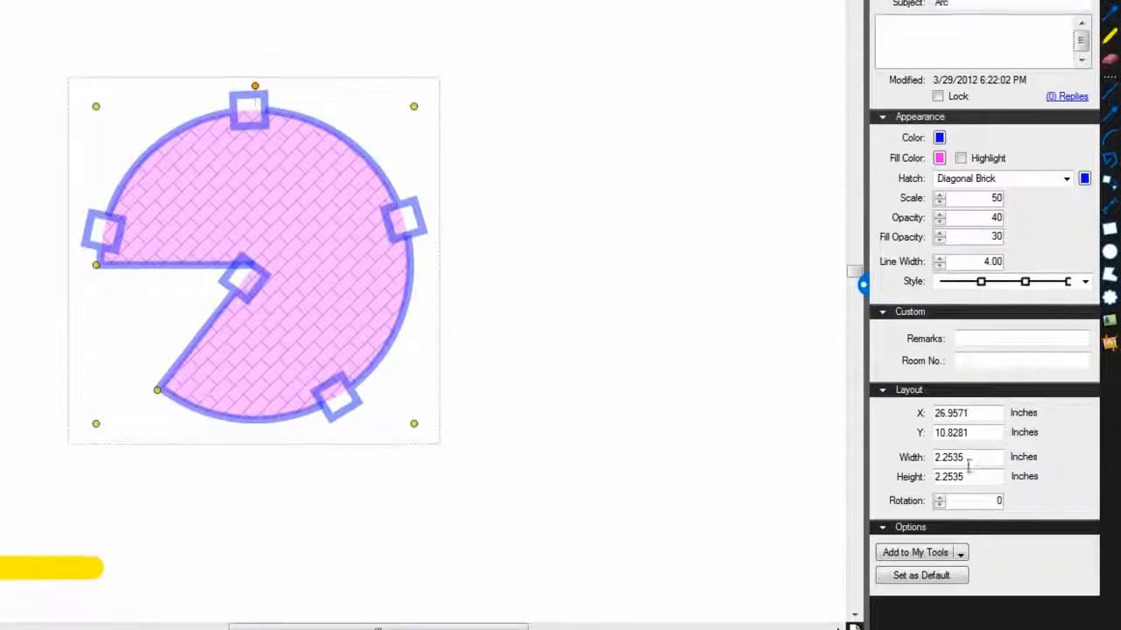
- Give the "what color will the chairs be?" callout a dark red color and a light orange fill
left_click(939, 208)
left_click(939, 388)
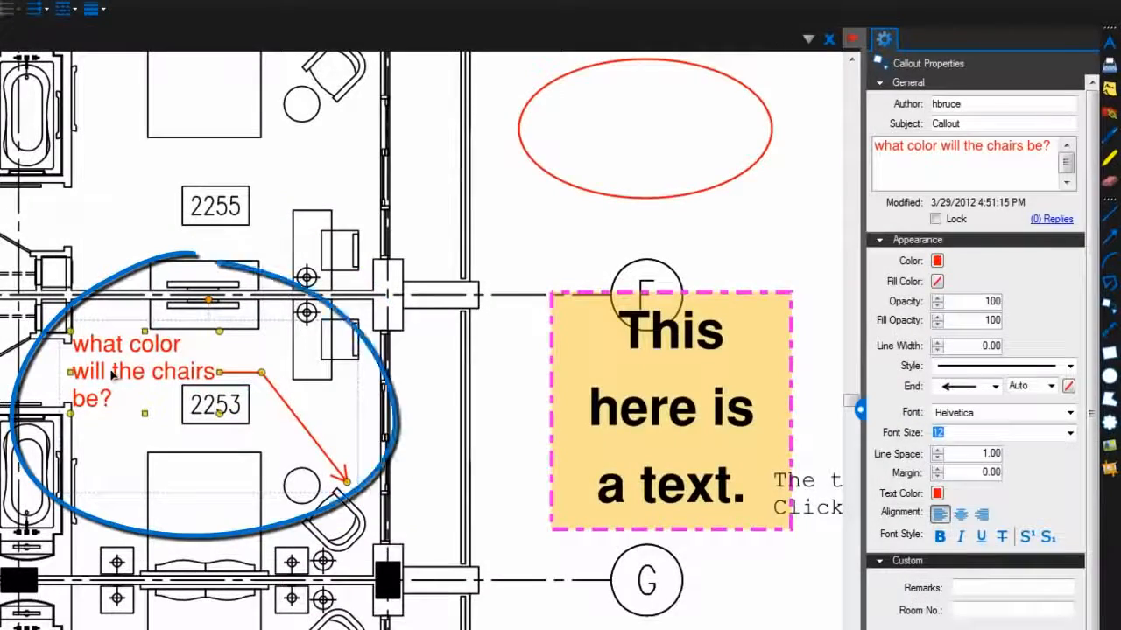
left_click(937, 261)
left_click(948, 308)
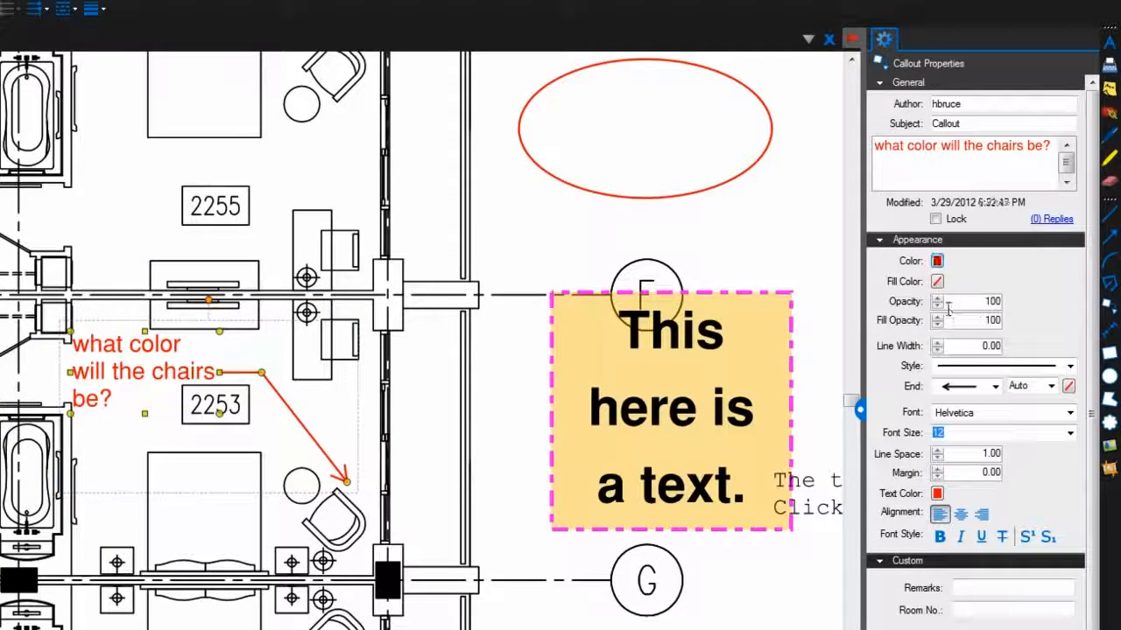
left_click(937, 281)
left_click(962, 380)
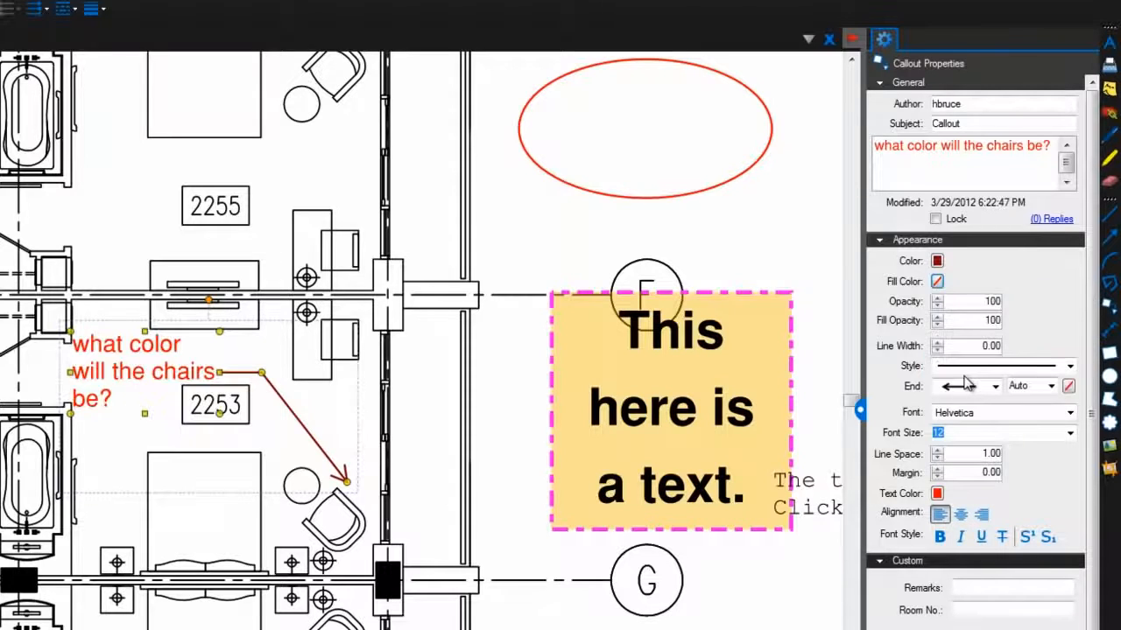
- Lower the callout's opacity to 70 and its fill opacity to 50
left_click(940, 305)
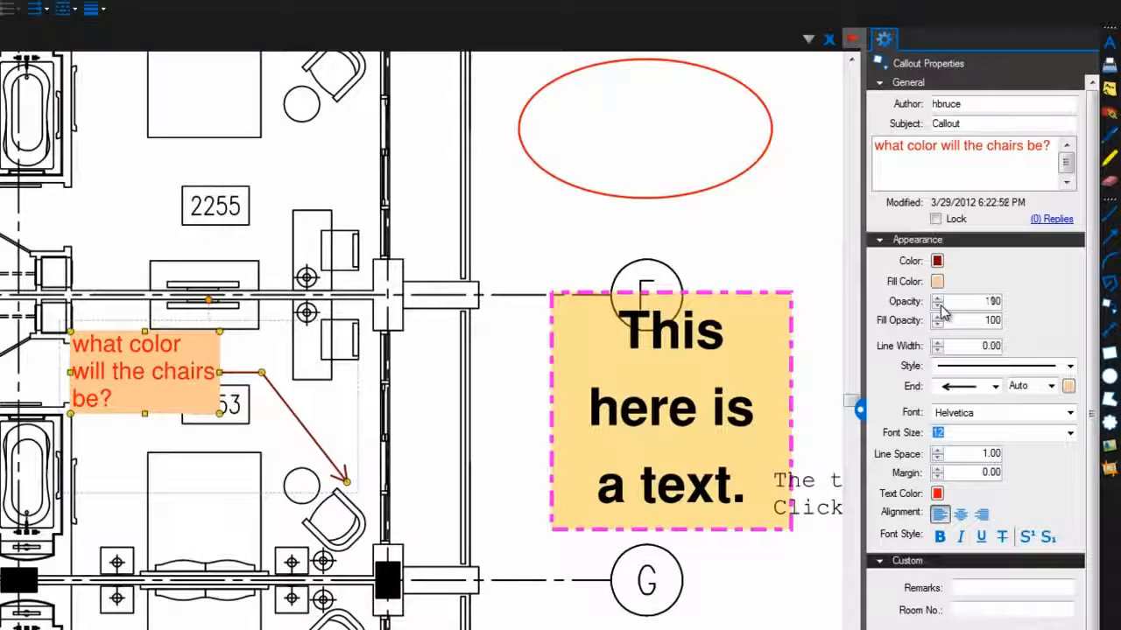
left_click(940, 306)
left_click(939, 306)
left_click(938, 324)
left_click(938, 324)
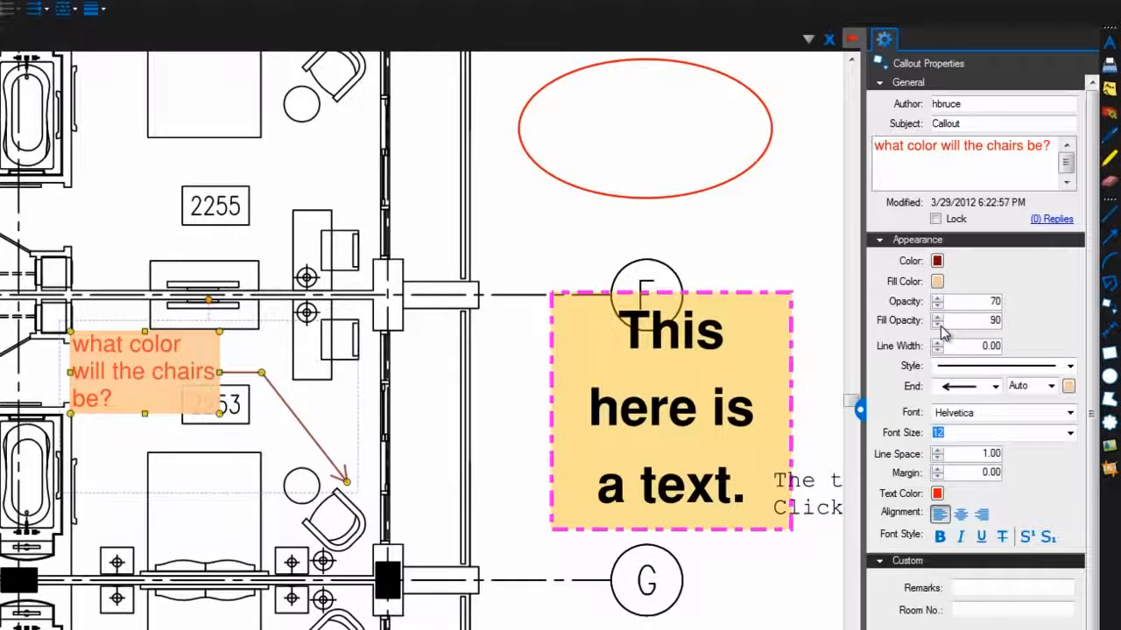
left_click(938, 324)
left_click(938, 324)
left_click(938, 324)
- Set the callout's line width to 1.00
left_click(938, 342)
left_click(938, 343)
left_click(937, 342)
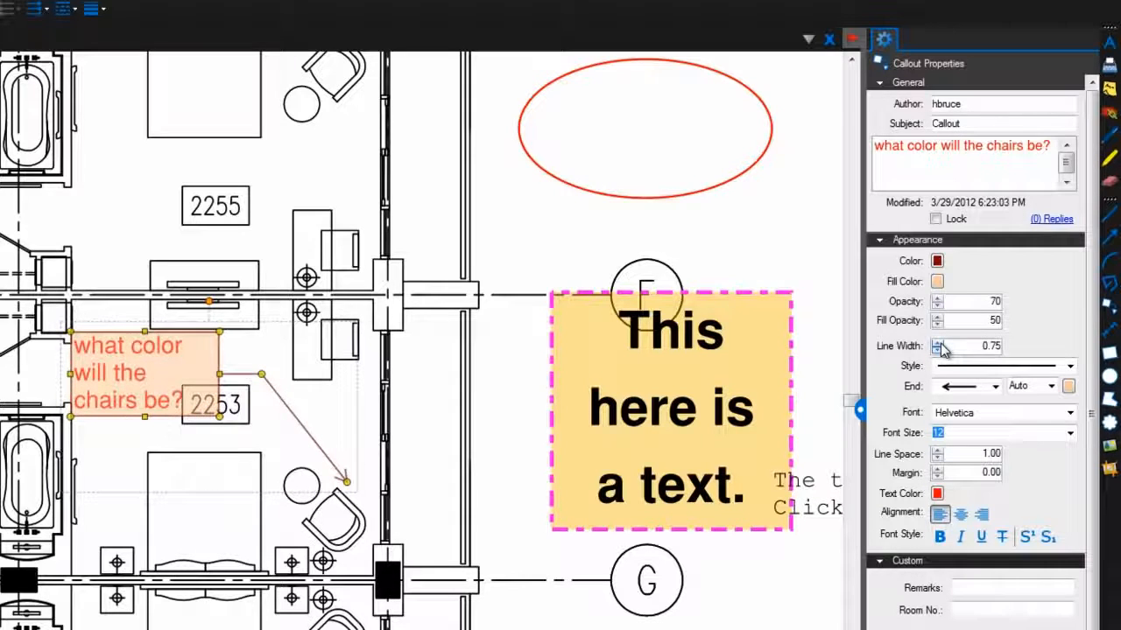
left_click(937, 343)
- Change the callout's line style to Dashed 2 and its line end to a filled circle
left_click(942, 365)
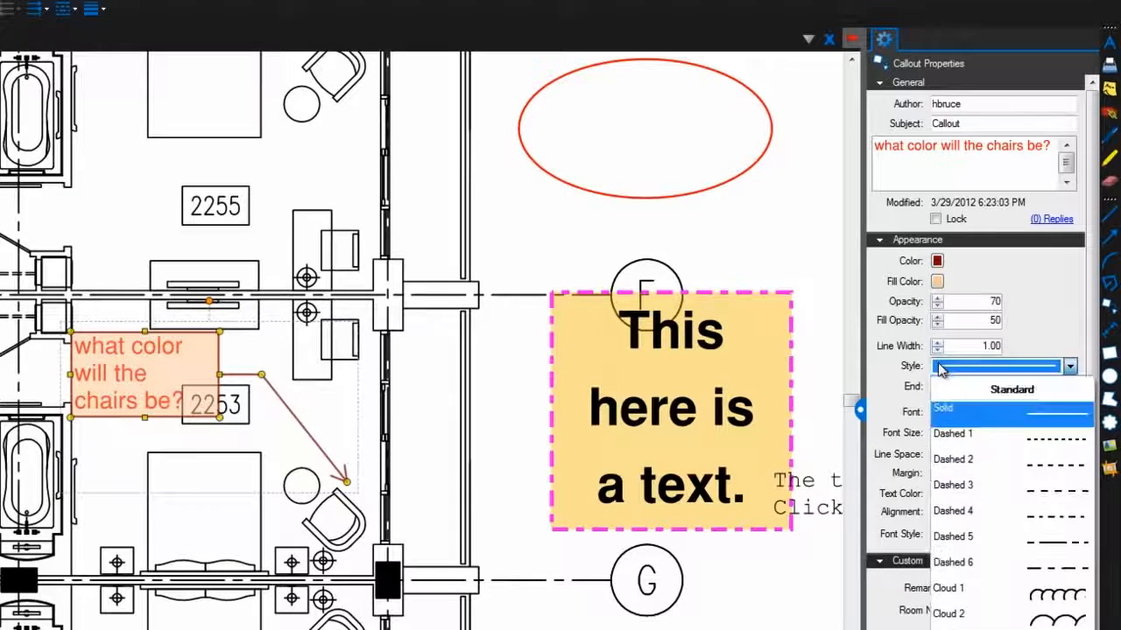
left_click(950, 468)
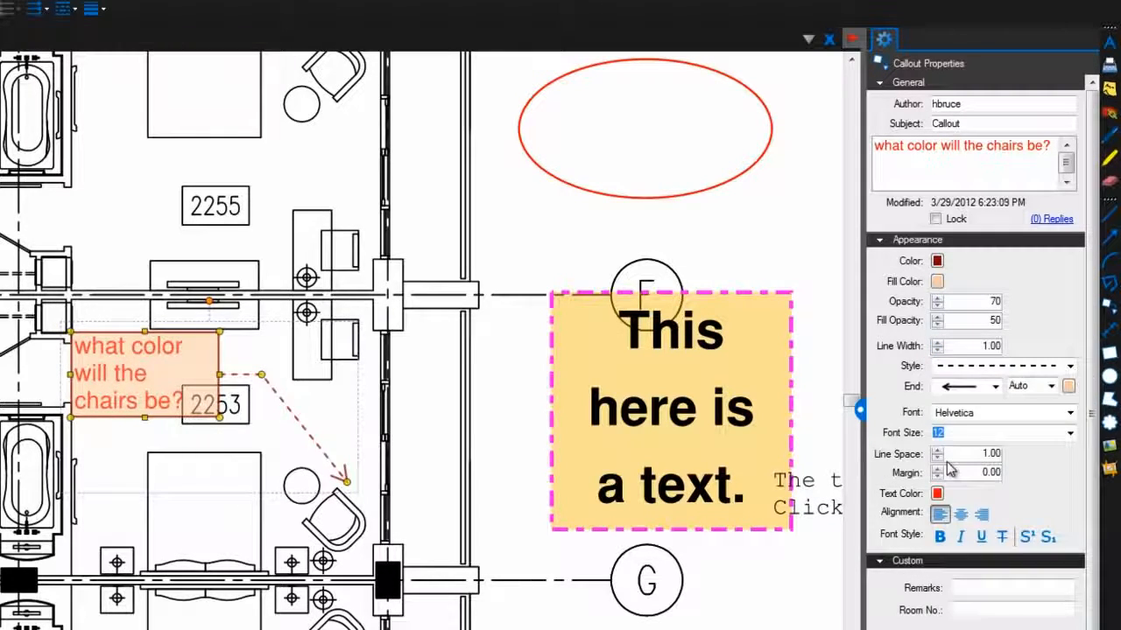
left_click(949, 388)
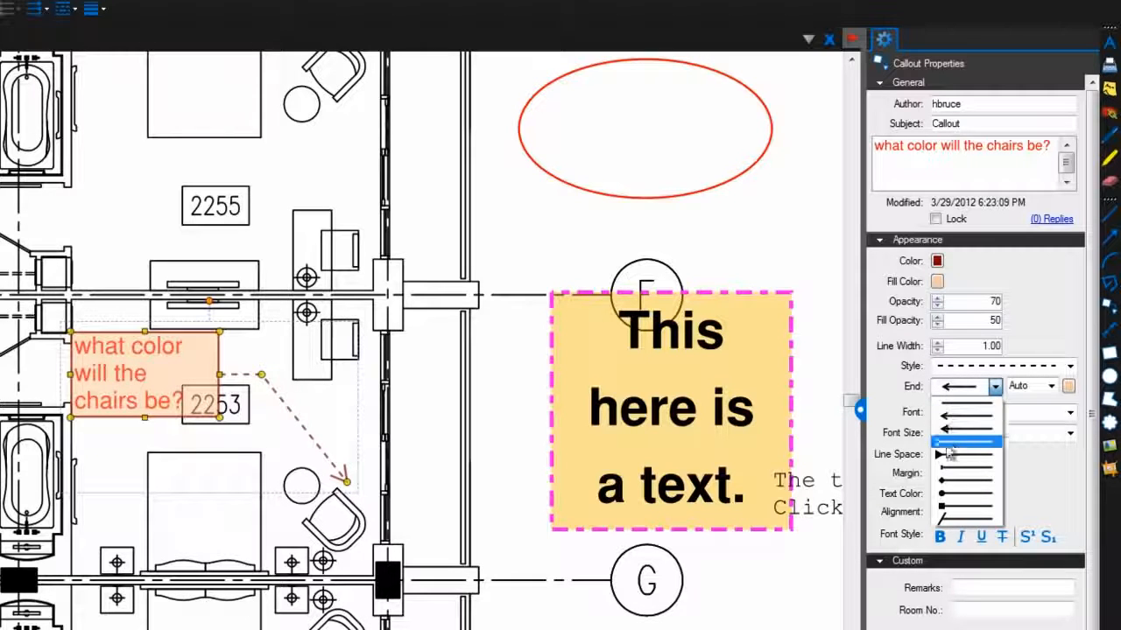
left_click(945, 484)
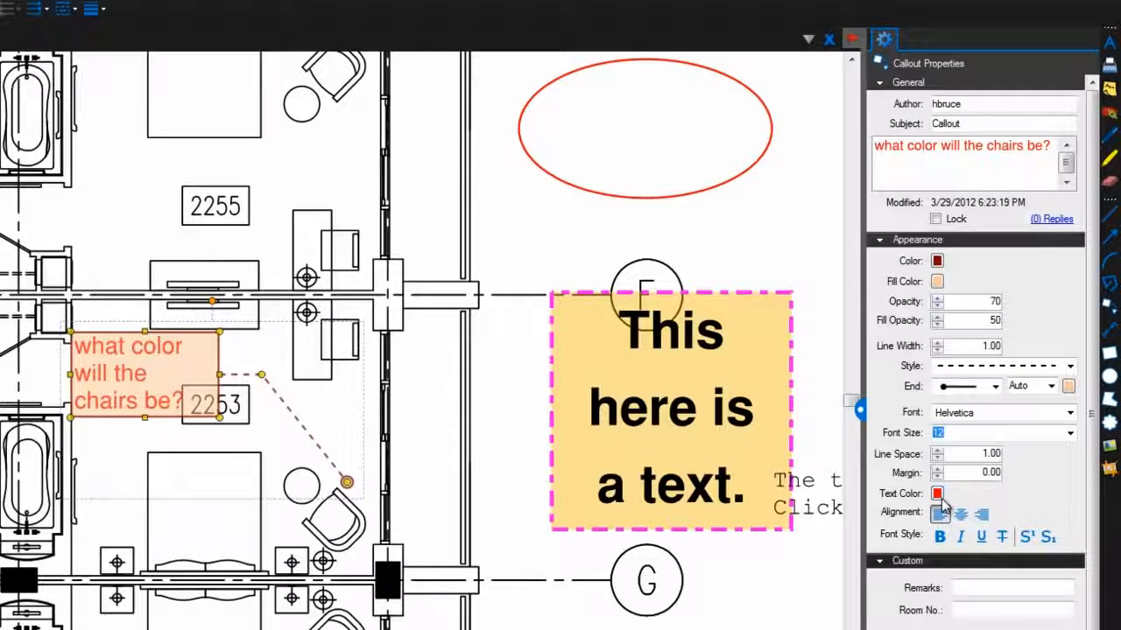
- Set the callout text to the Times-Roman font at size 16
left_click(1069, 413)
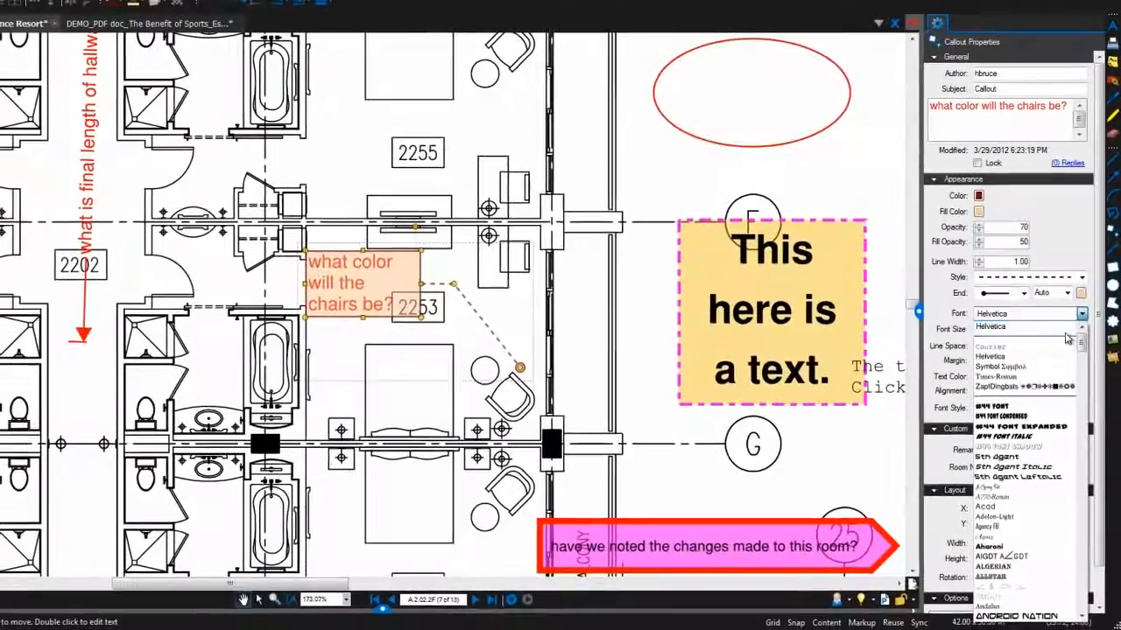
left_click(1051, 376)
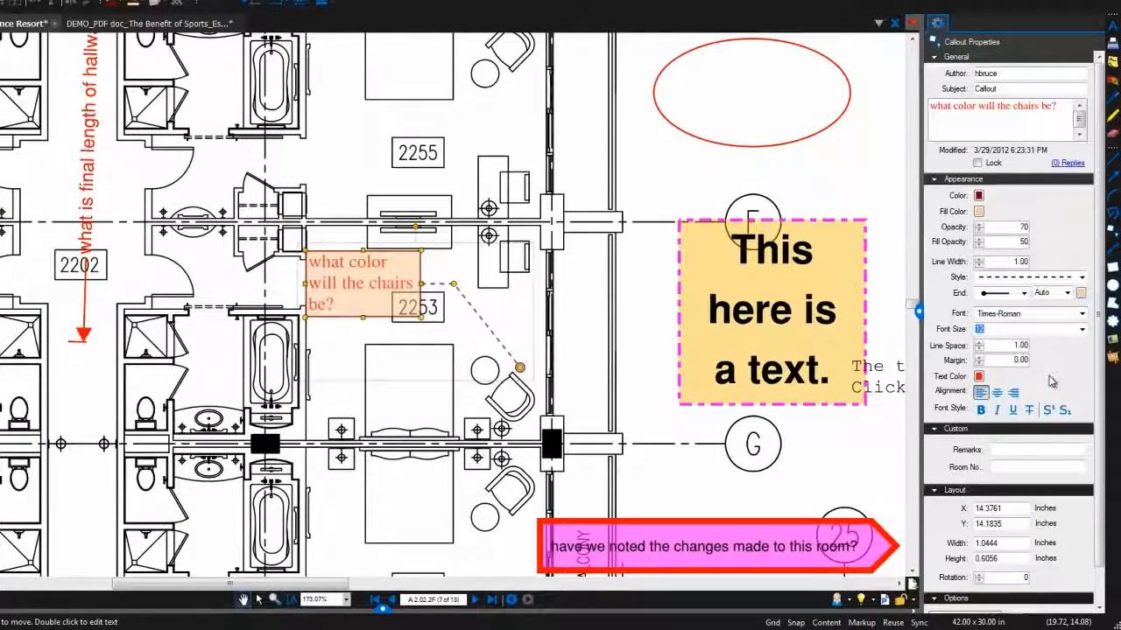
left_click(1079, 330)
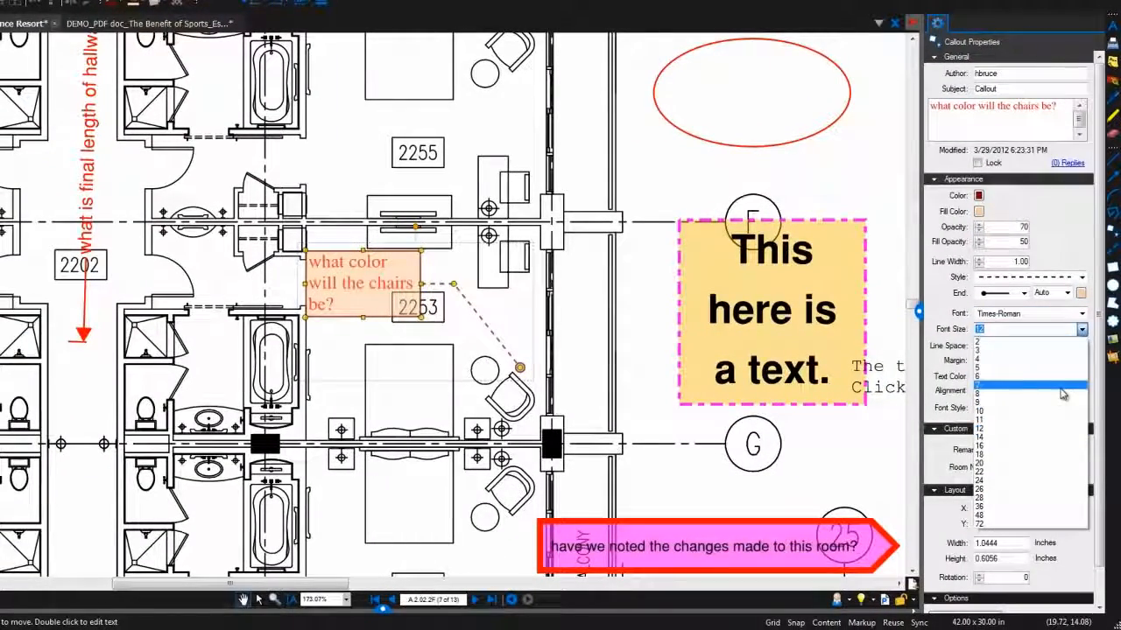
left_click(1055, 446)
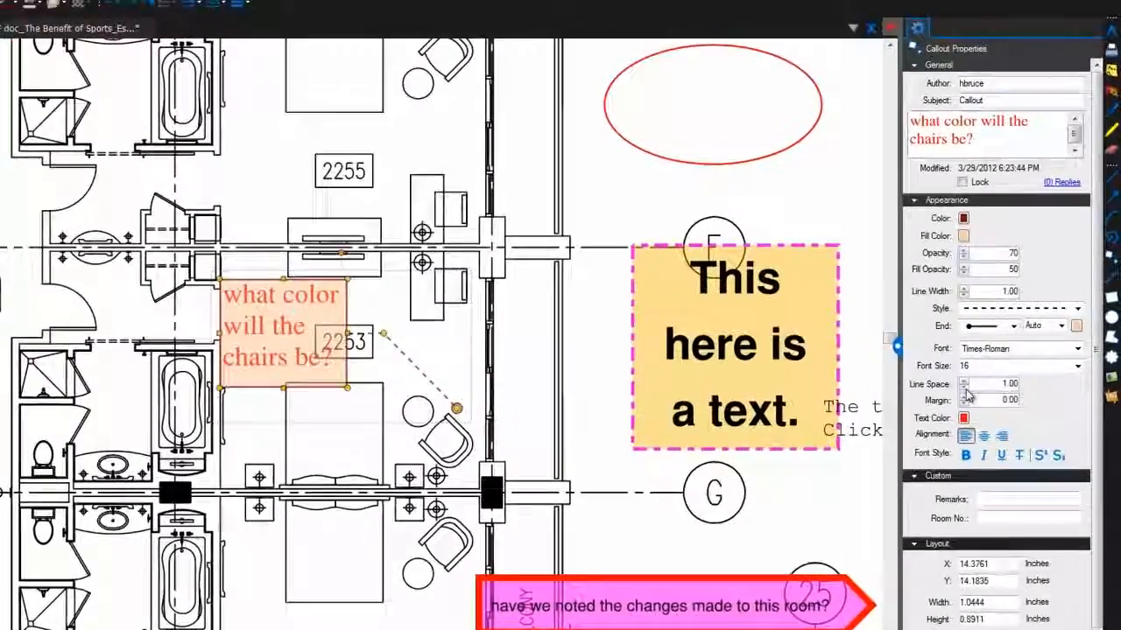
- Set the callout's line space to 0.70 and its text margin to 2.00
left_click(965, 389)
left_click(965, 388)
left_click(965, 389)
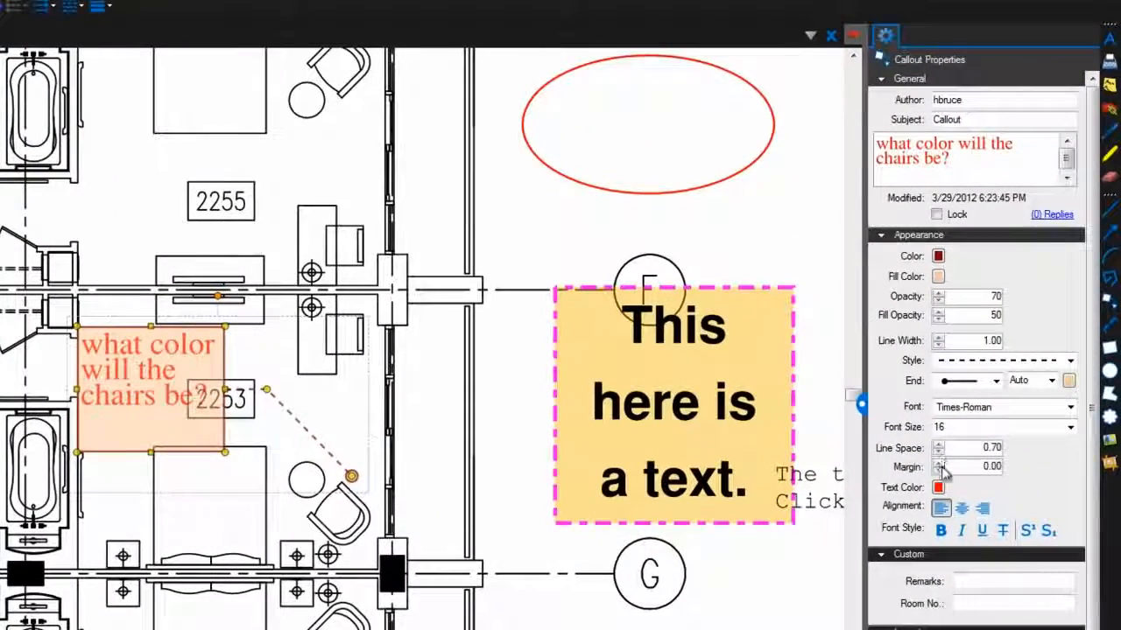
left_click(965, 396)
left_click(940, 465)
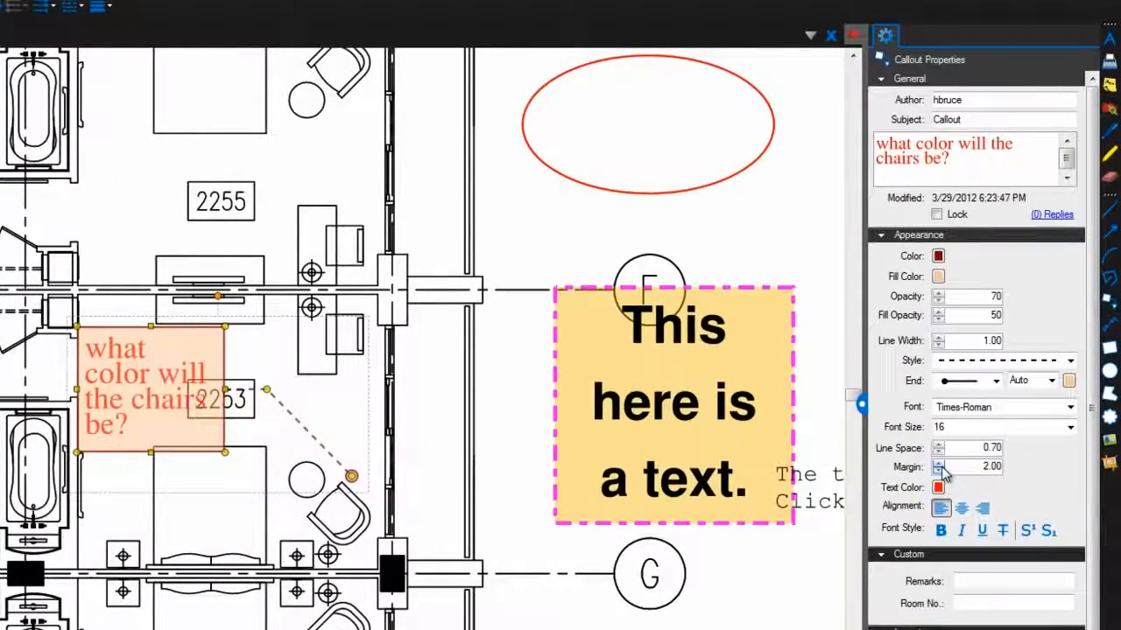
- Set the callout's text color to blue and make the text centered and italic
left_click(937, 488)
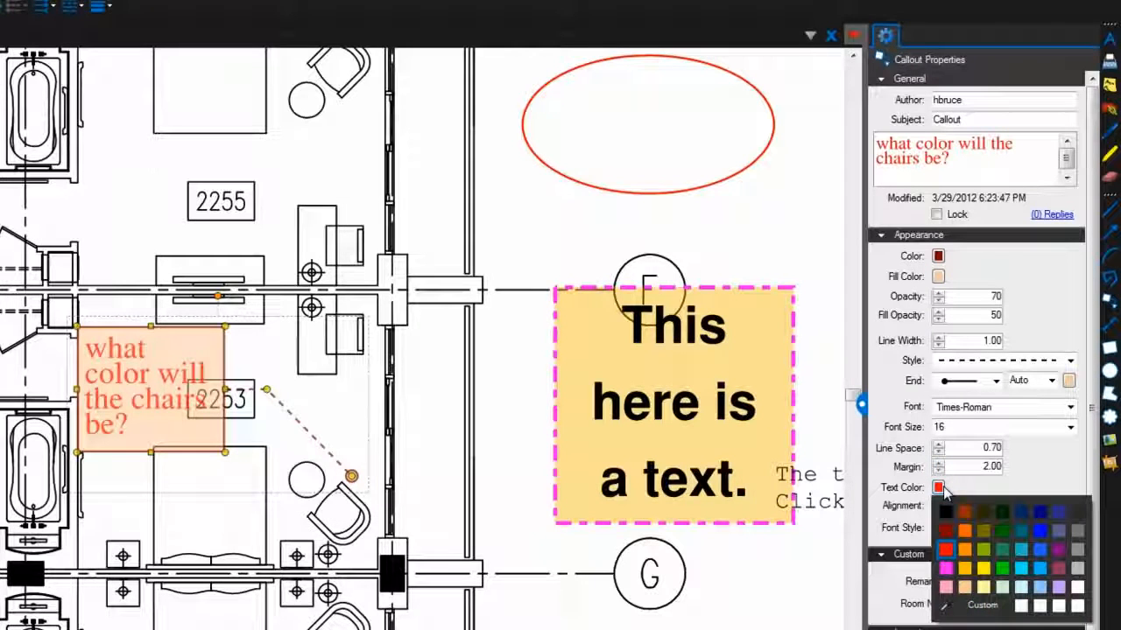
left_click(1038, 537)
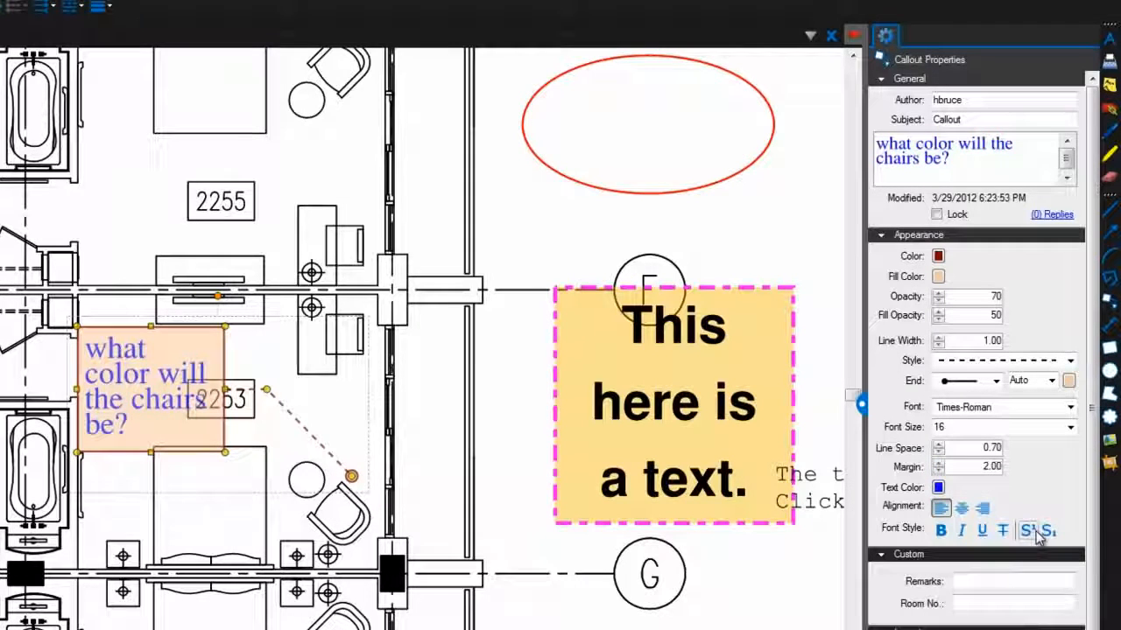
left_click(961, 509)
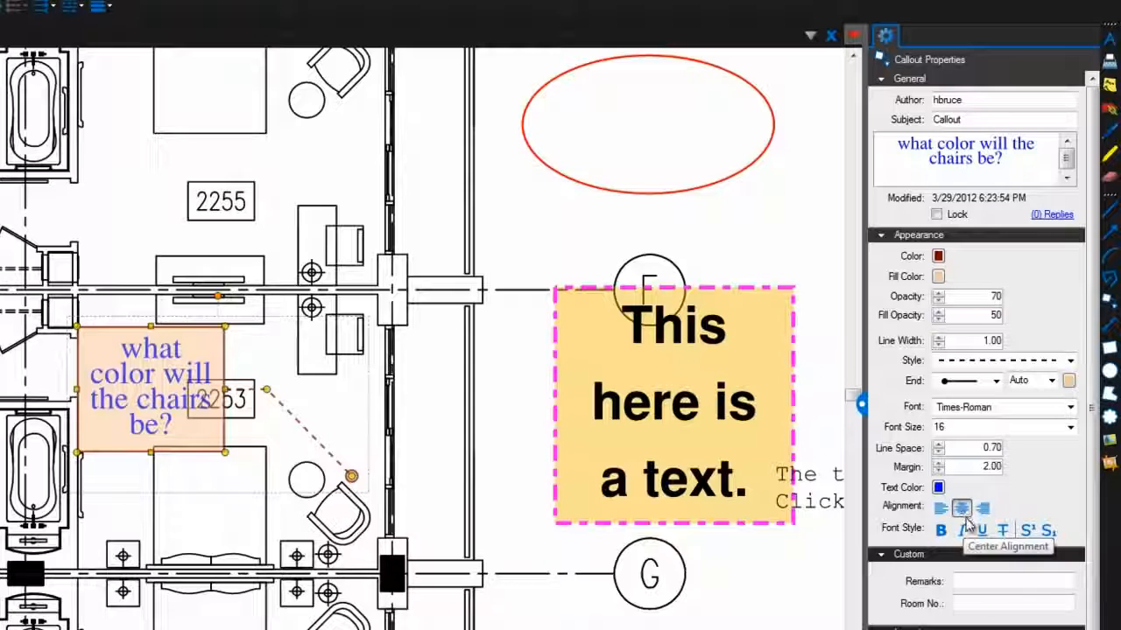
left_click(964, 530)
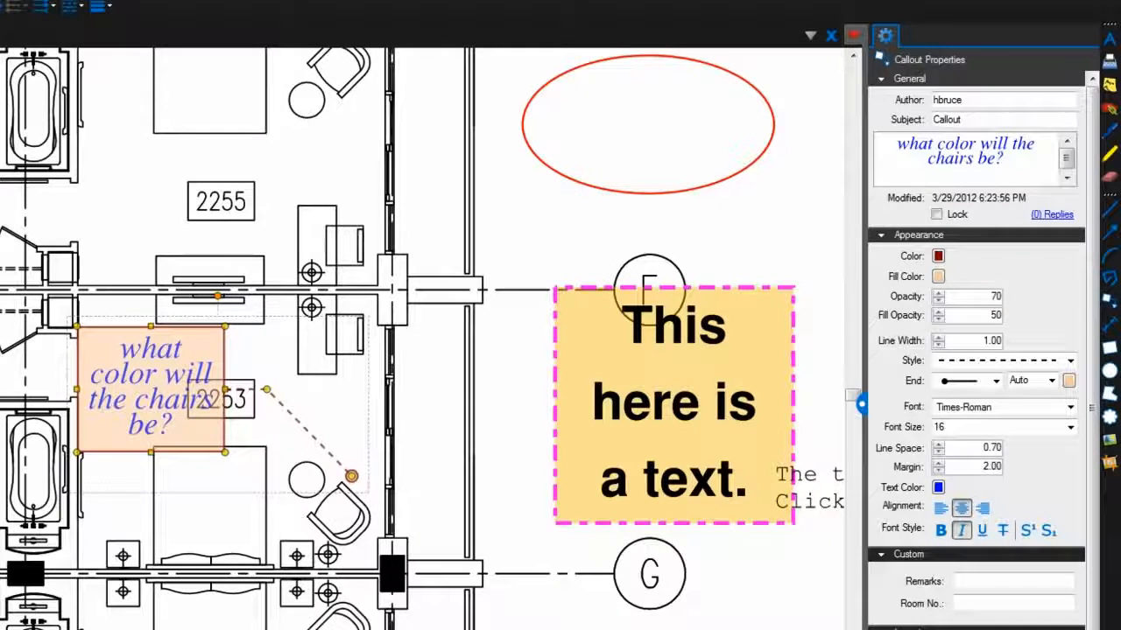
- Select the hallway-length dimension and move its endpoints, one just above room label 2255 and the other by the doorway above label 2202
mouse_move(0, 192)
left_mouse_down()
mouse_move(0, 289)
mouse_move(185, 422)
left_mouse_up()
left_click(58, 140)
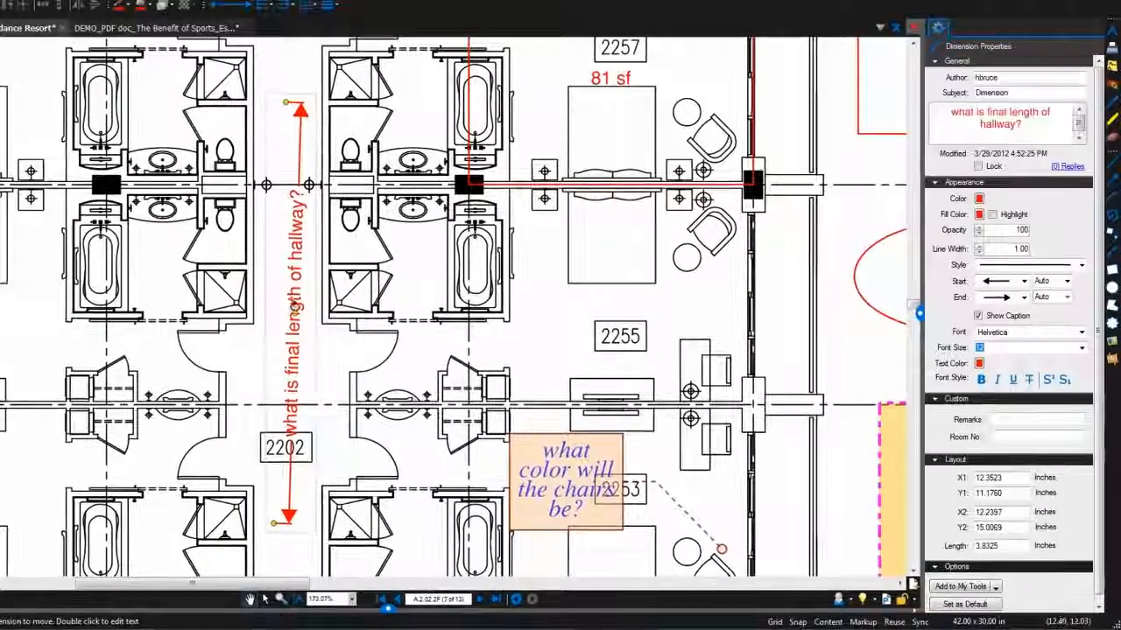
left_click_drag(296, 112, 629, 287)
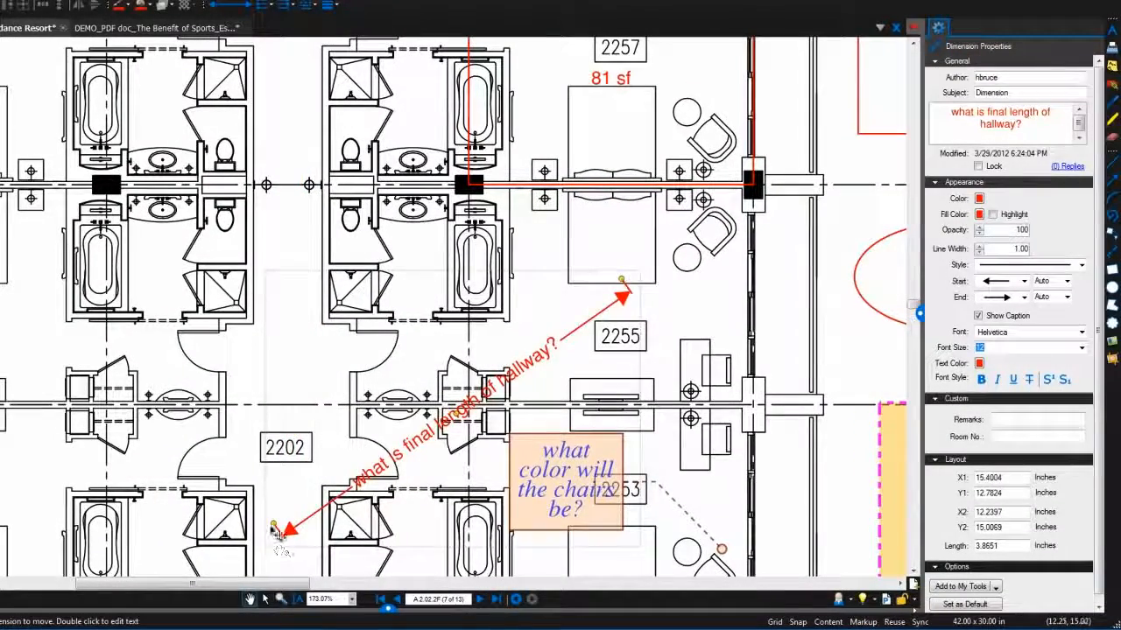
left_click_drag(274, 529, 229, 389)
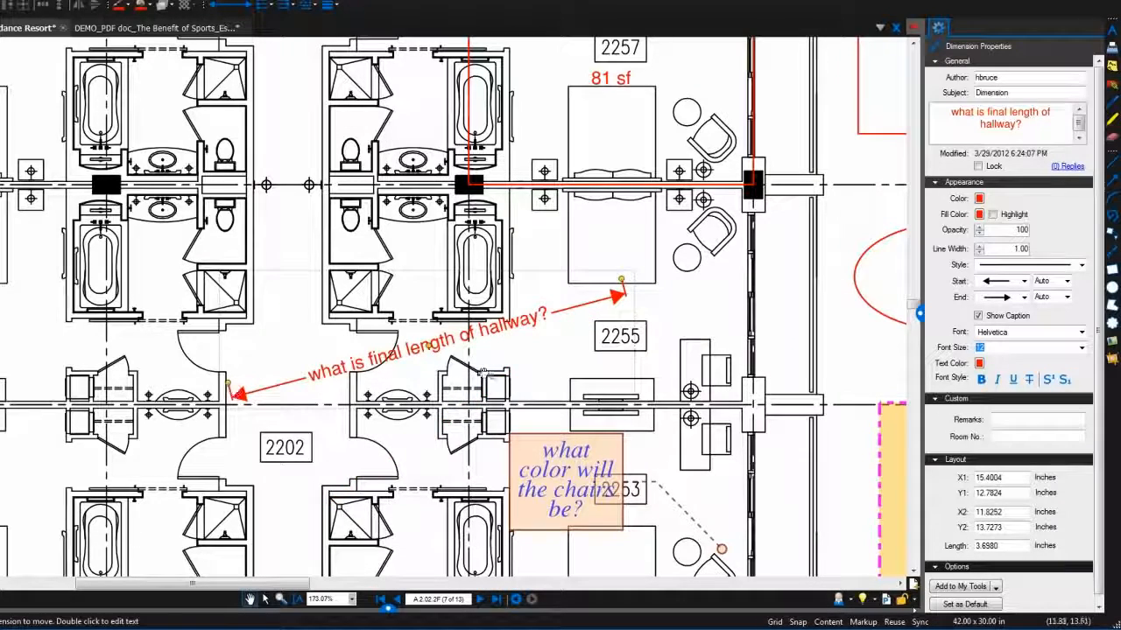
- Set the dimension's line color and fill color to black and enable Highlight
left_click(979, 199)
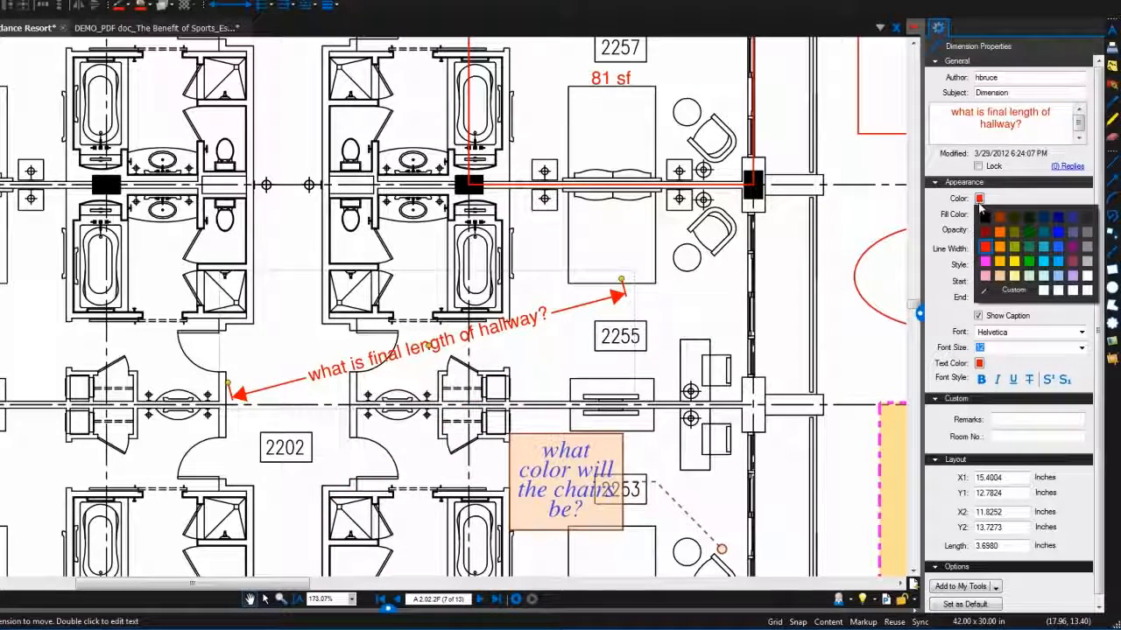
left_click(987, 219)
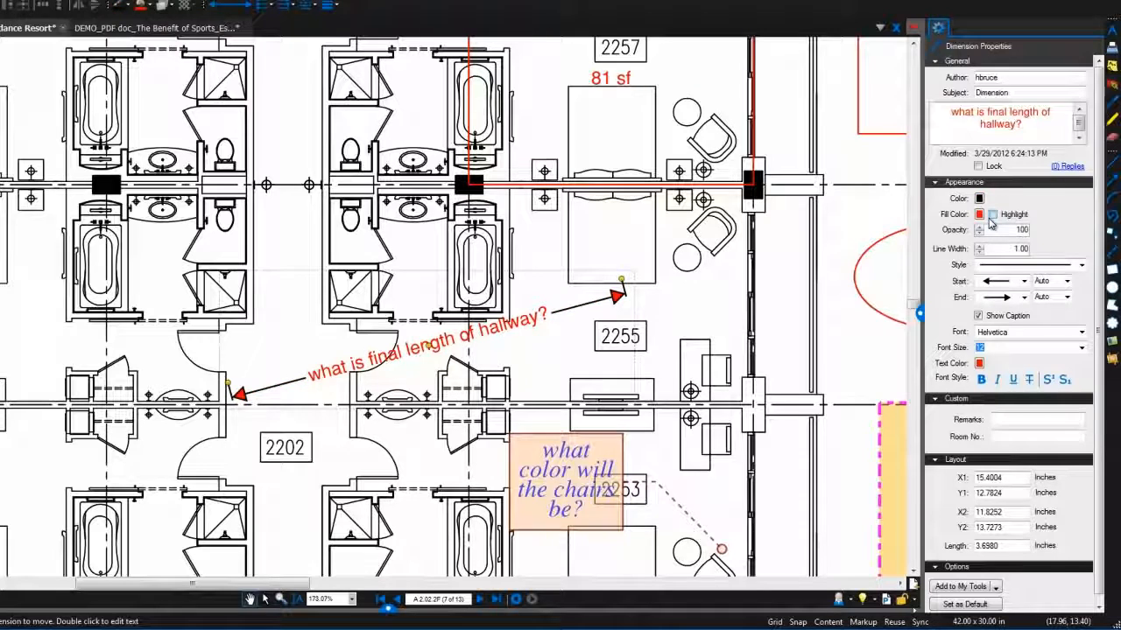
left_click(980, 214)
left_click(986, 233)
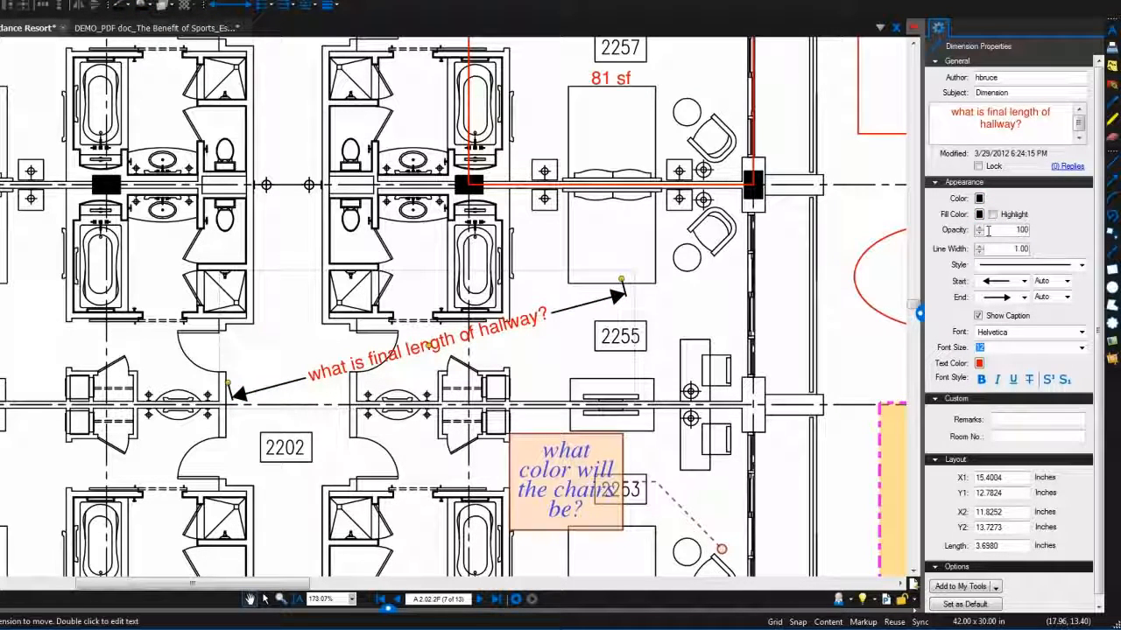
left_click(993, 215)
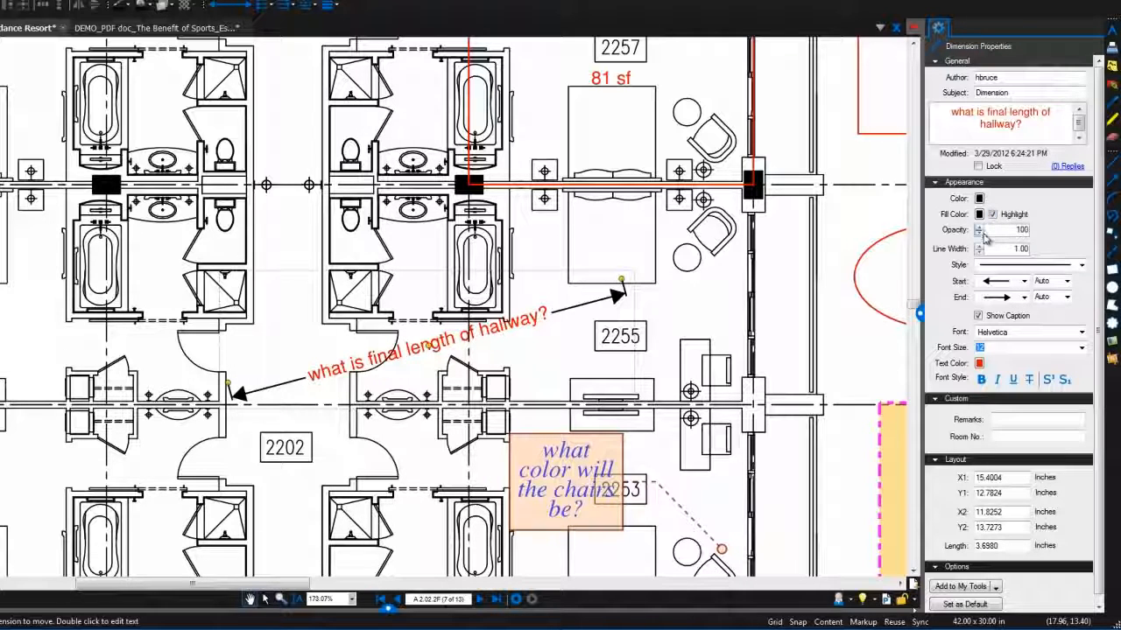
- Set the dimension's opacity to 70 and its line width to 3.00
left_click(980, 233)
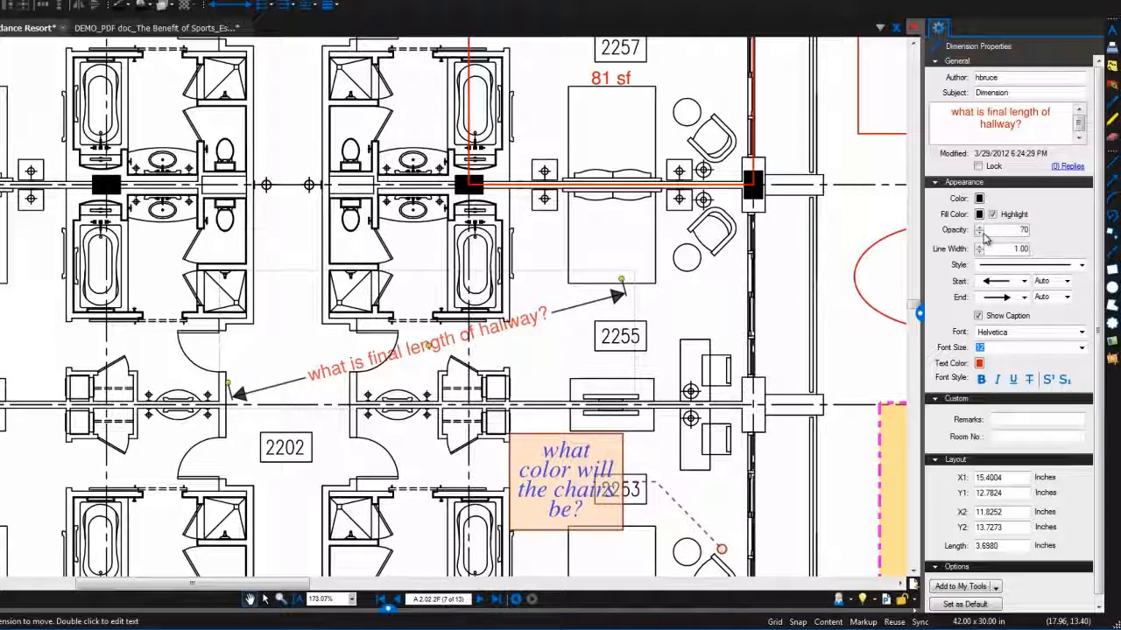
left_click(980, 245)
left_click(980, 245)
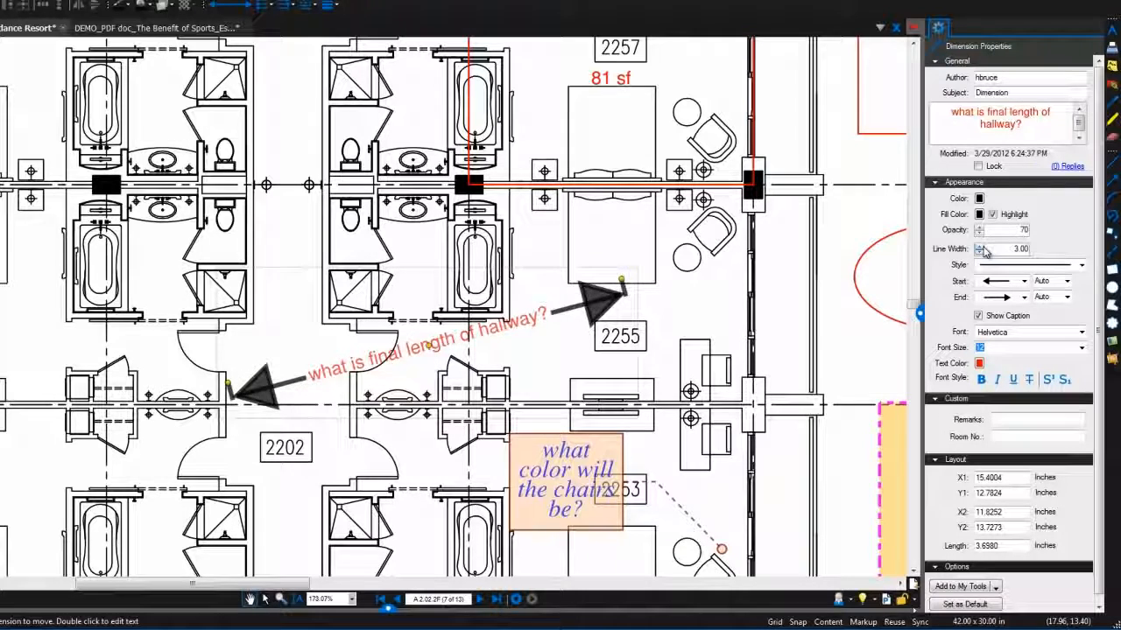
- Give the dimension a dashed line style with a slash at its start and a filled circle at its end
left_click(985, 263)
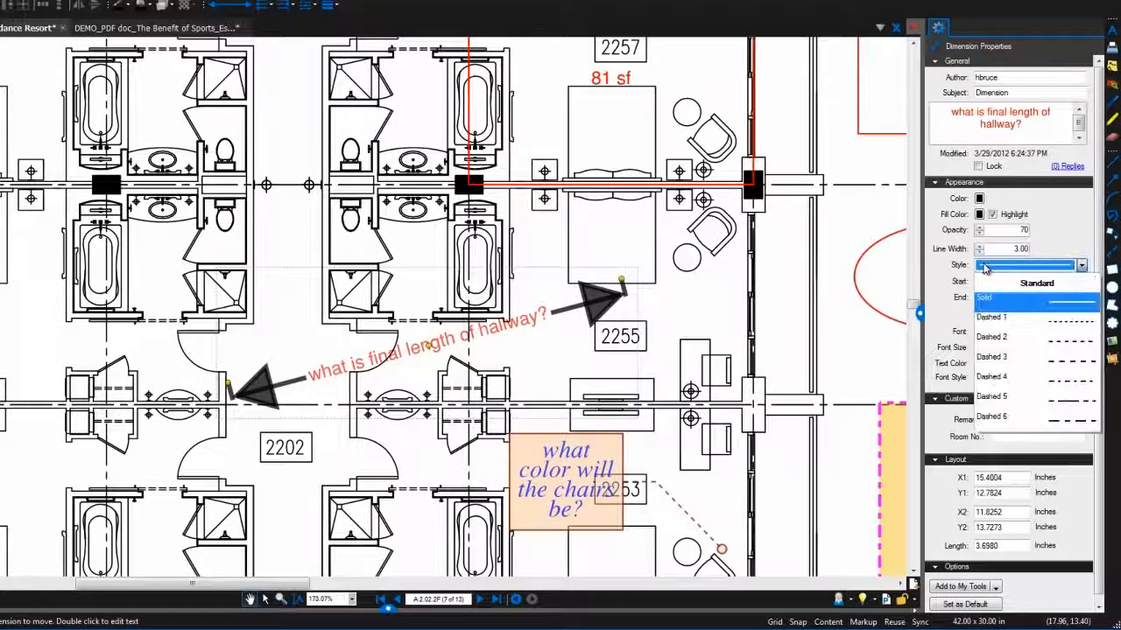
left_click(980, 387)
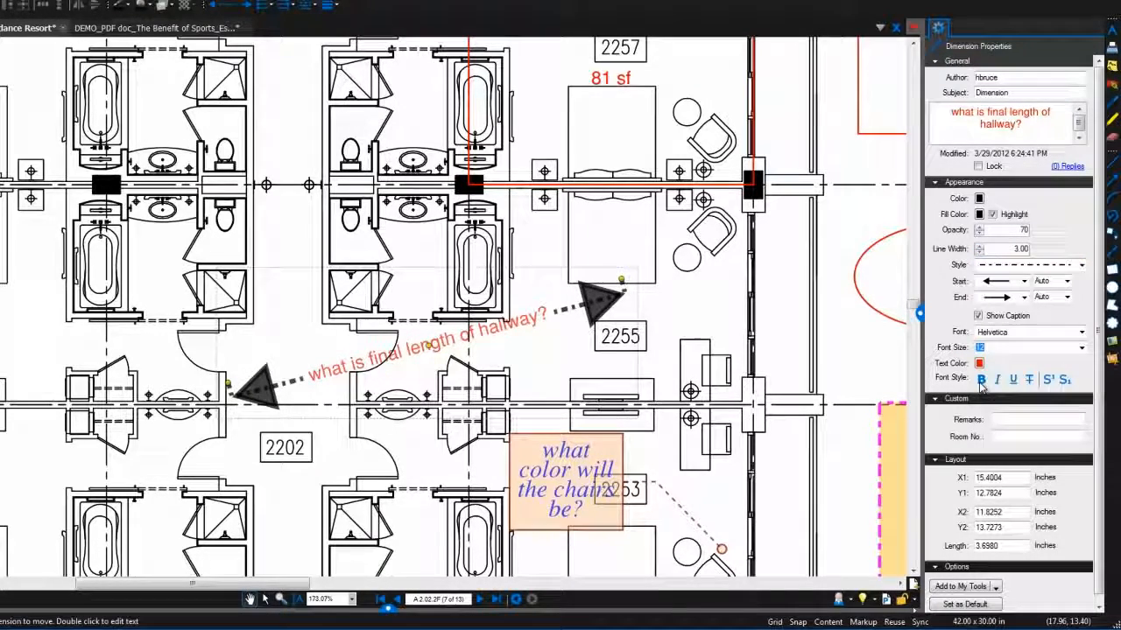
left_click(1023, 297)
left_click(1024, 371)
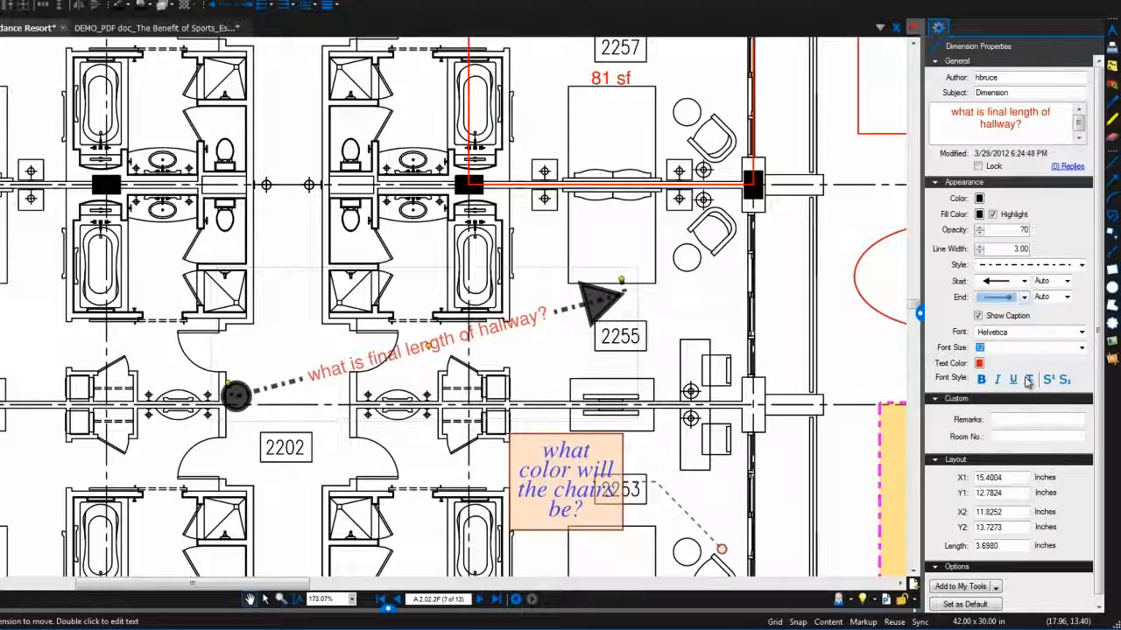
left_click(1024, 282)
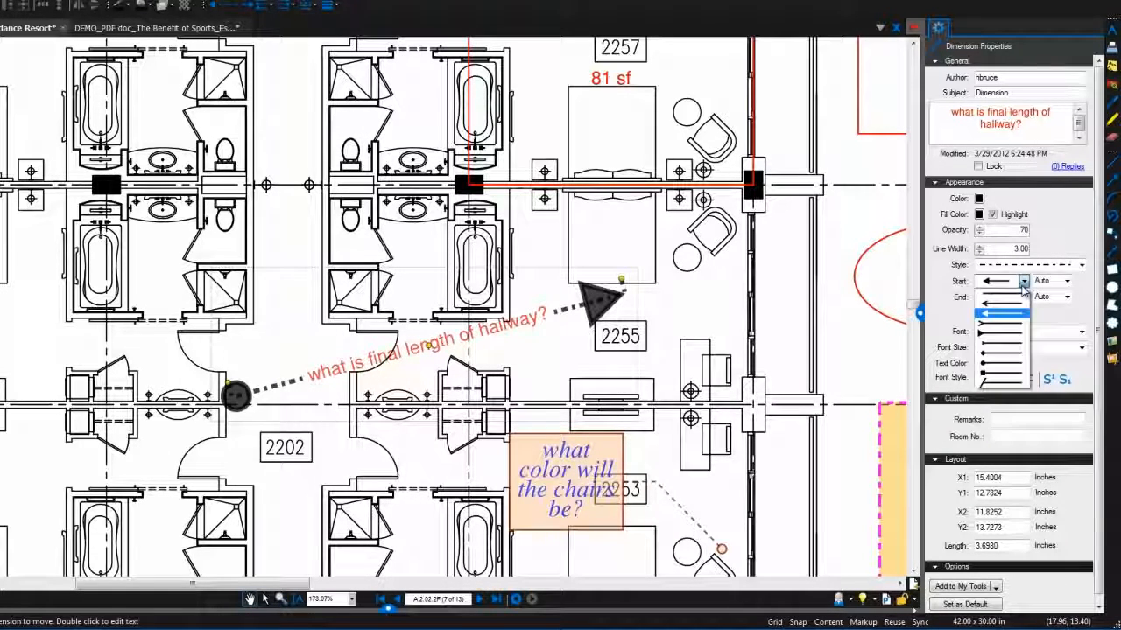
left_click(1026, 384)
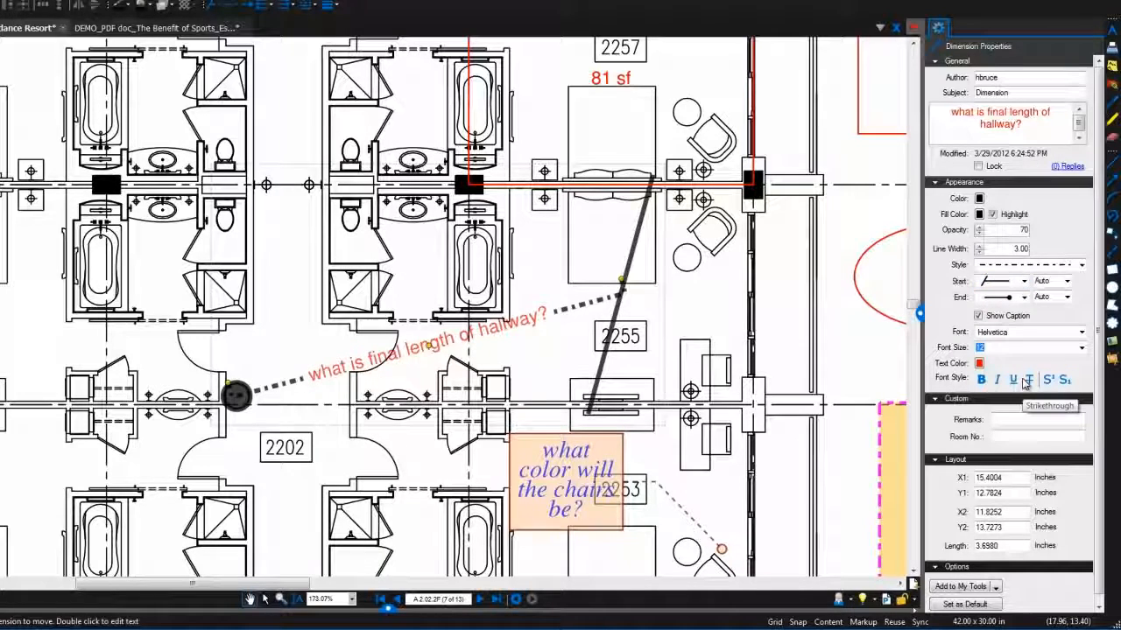
- Set the dimension's line width to 0.50 and switch its caption off and back on
left_click(979, 252)
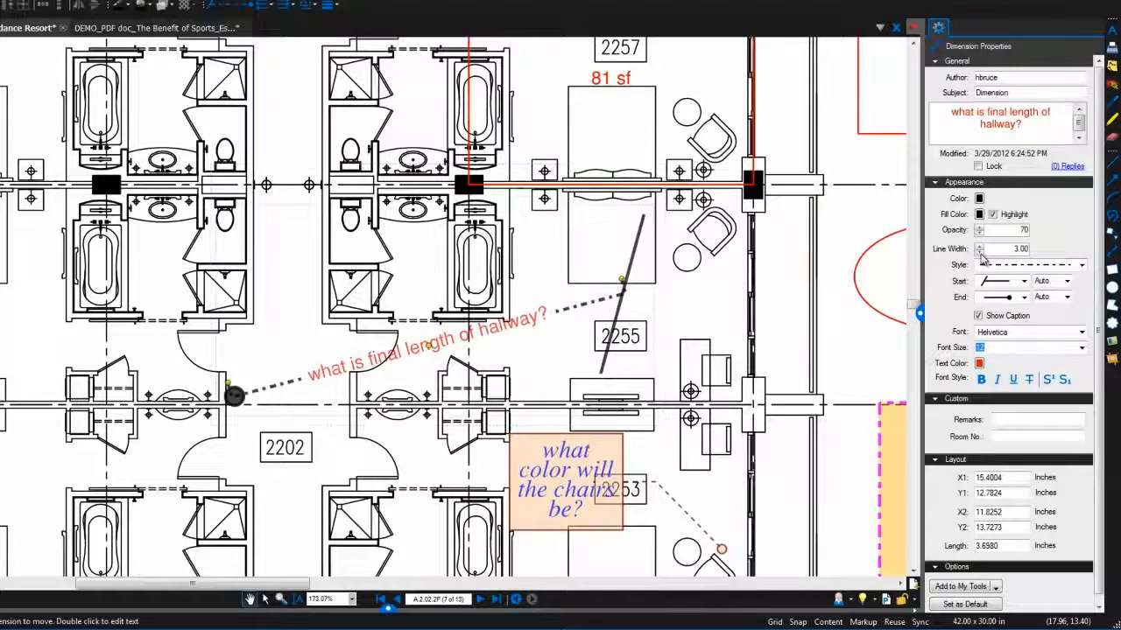
left_click(980, 252)
left_click(980, 252)
left_click(980, 252)
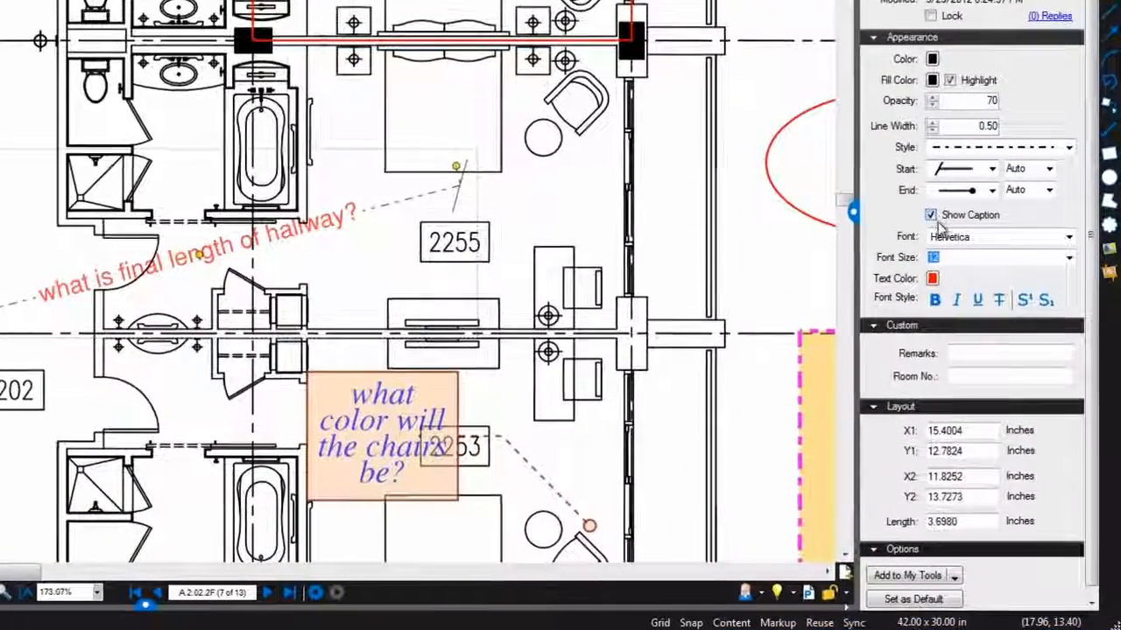
left_click(931, 216)
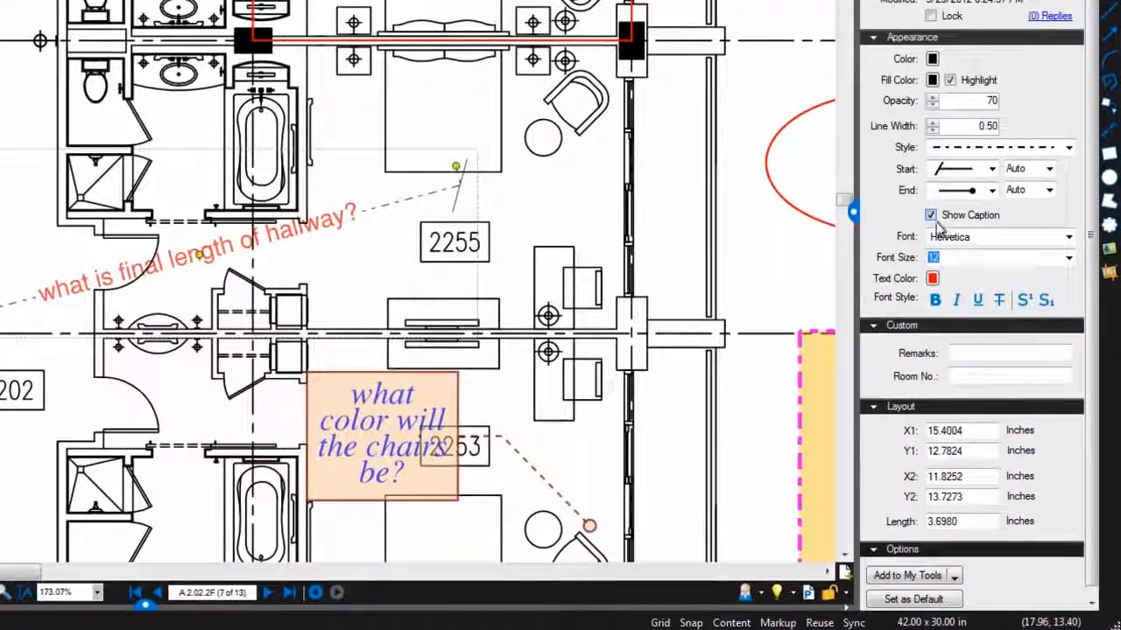
left_click(933, 219)
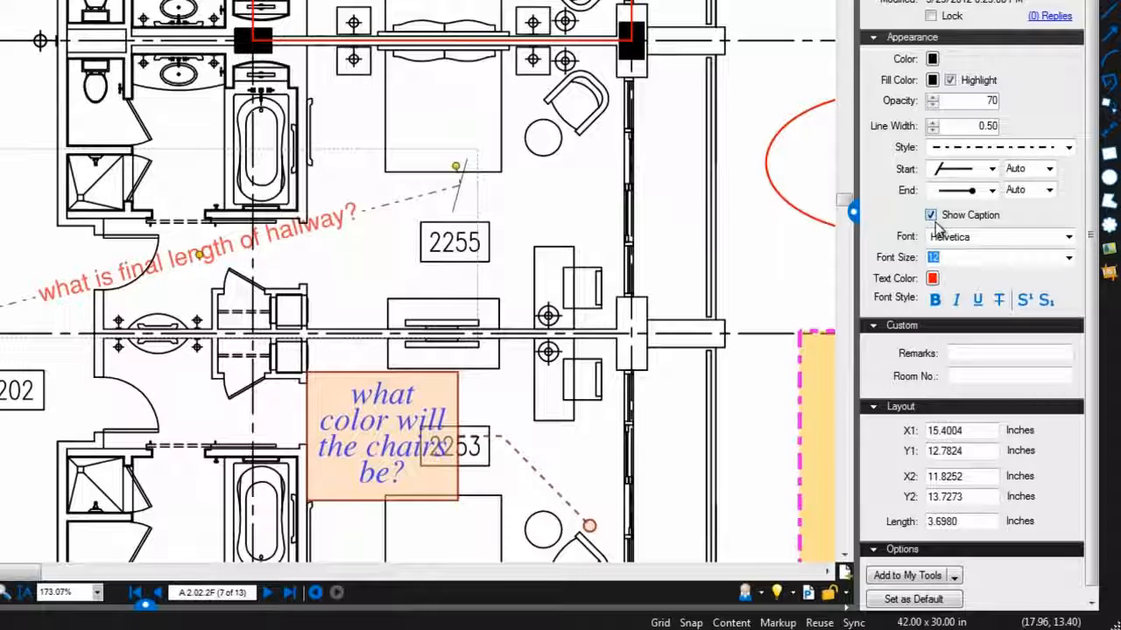
- Set the dimension's caption to the Courier font at size 3 with a dark blue text color
left_click(948, 237)
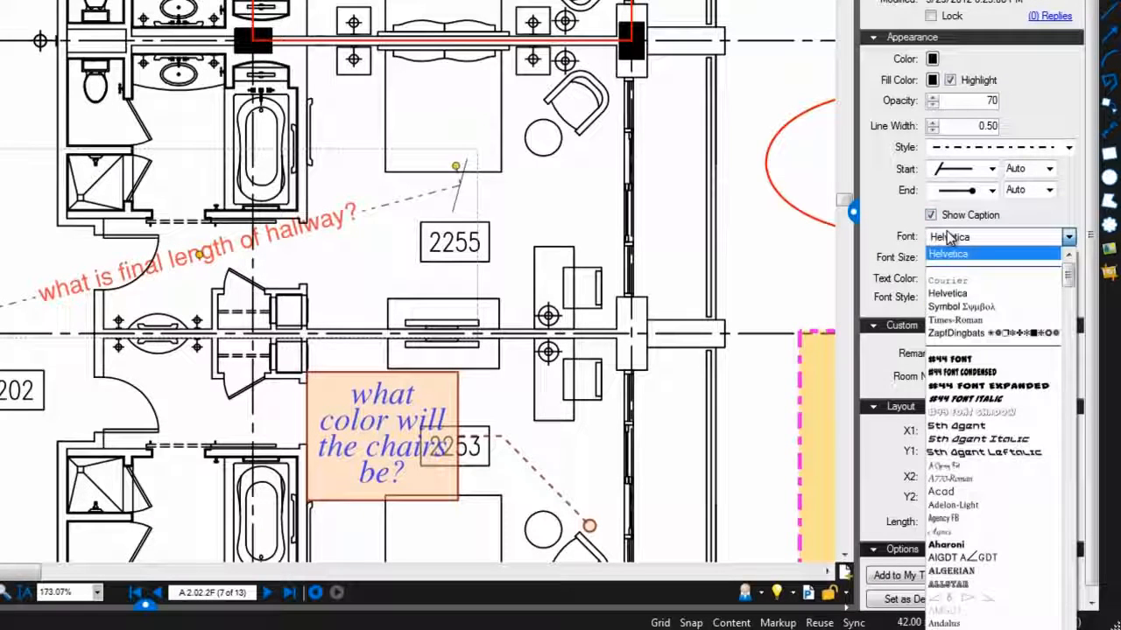
left_click(953, 277)
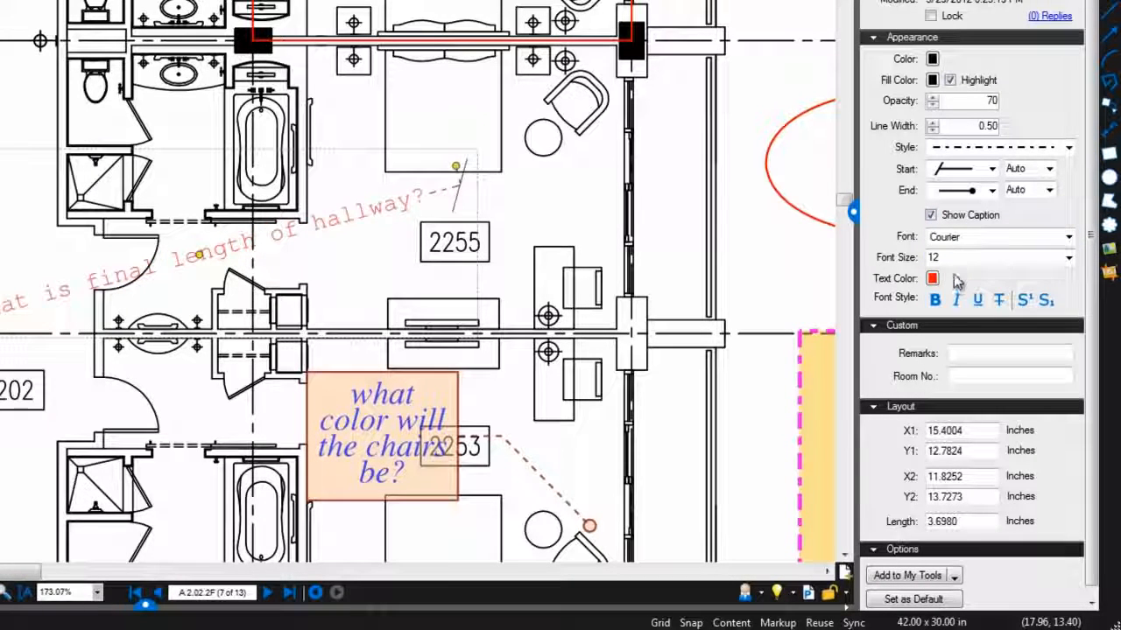
left_click(955, 257)
left_click(1068, 258)
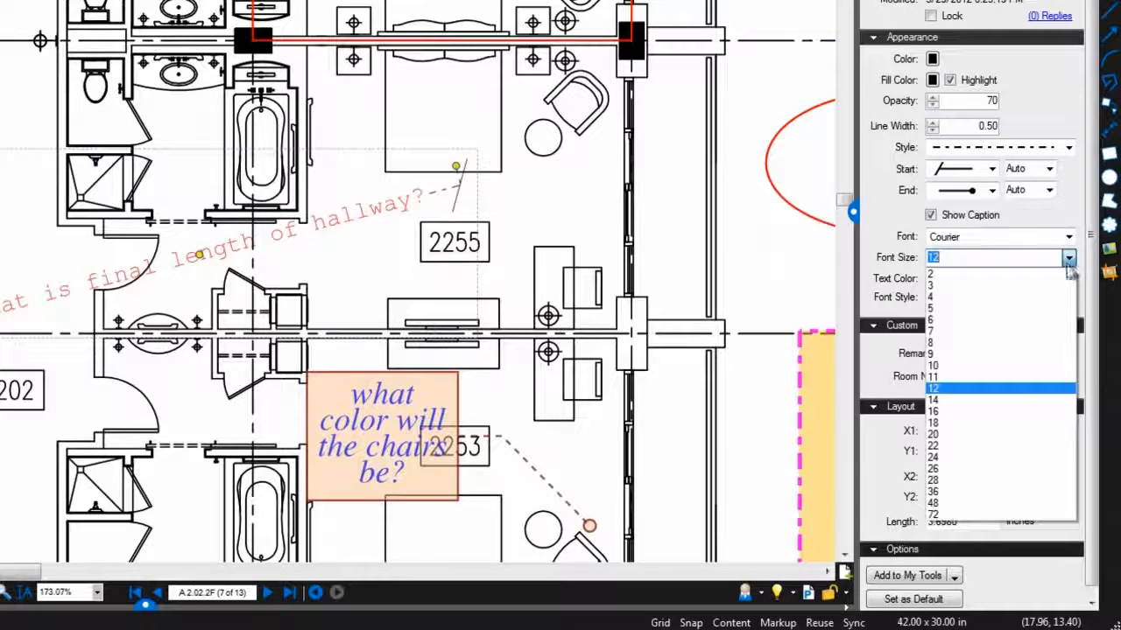
left_click(1067, 292)
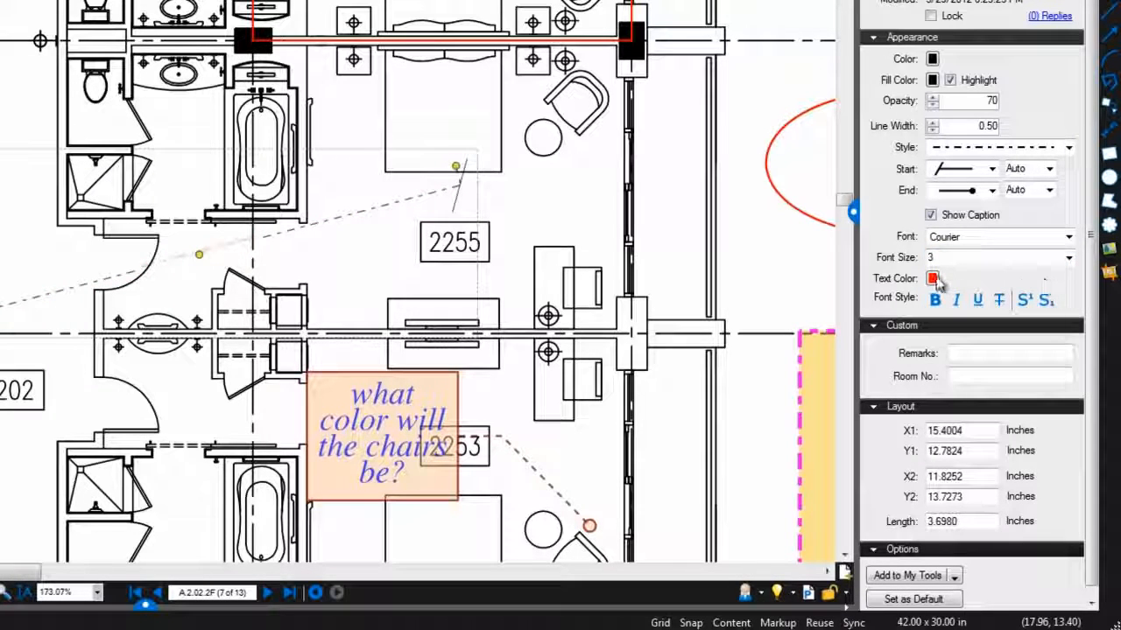
left_click(934, 278)
left_click(1036, 303)
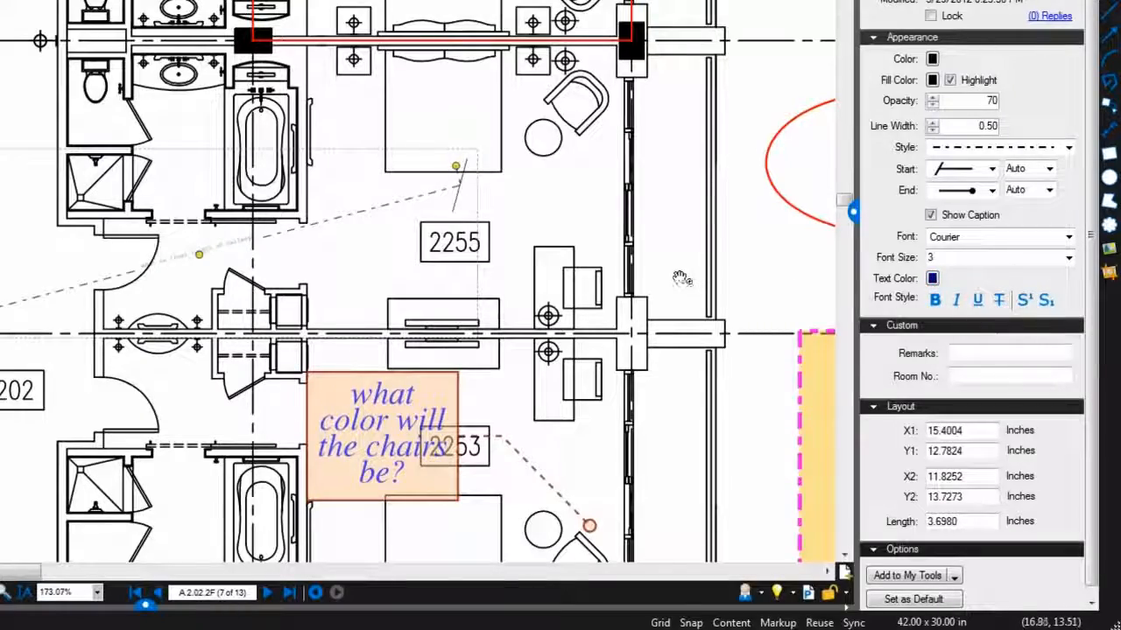
- Select the photo of the cracked wall and set its line color to black and its fill color to red
scroll(671, 264, "down", 6)
left_click_drag(663, 250, 58, 113)
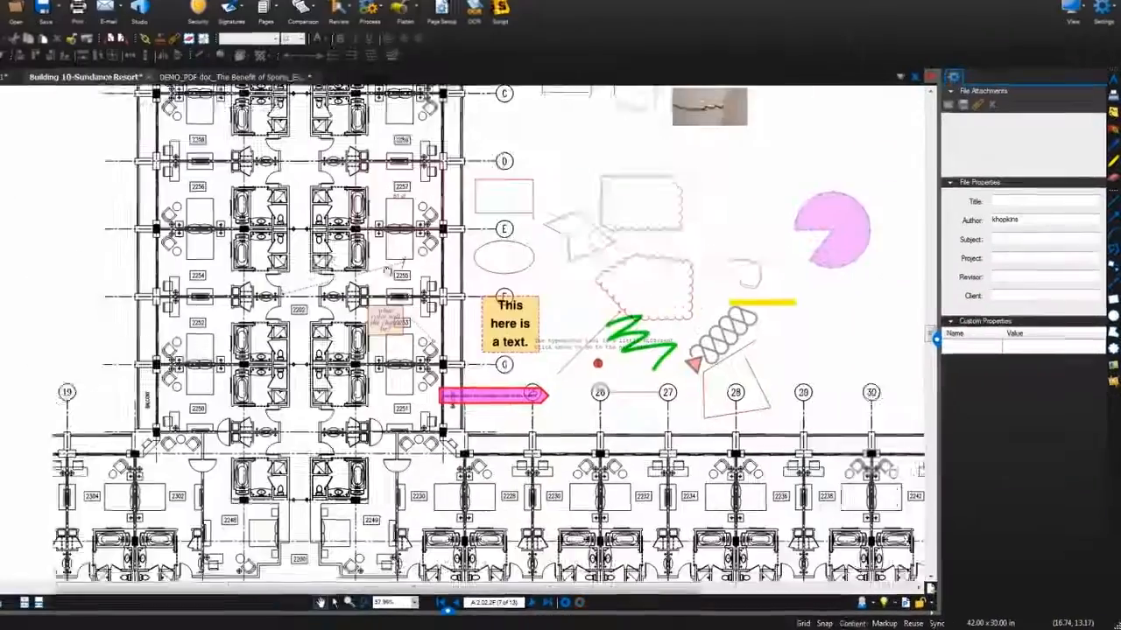
mouse_move(387, 270)
left_mouse_down()
mouse_move(280, 332)
mouse_move(247, 436)
left_mouse_up()
left_click(501, 274)
scroll(500, 269, "up", 3)
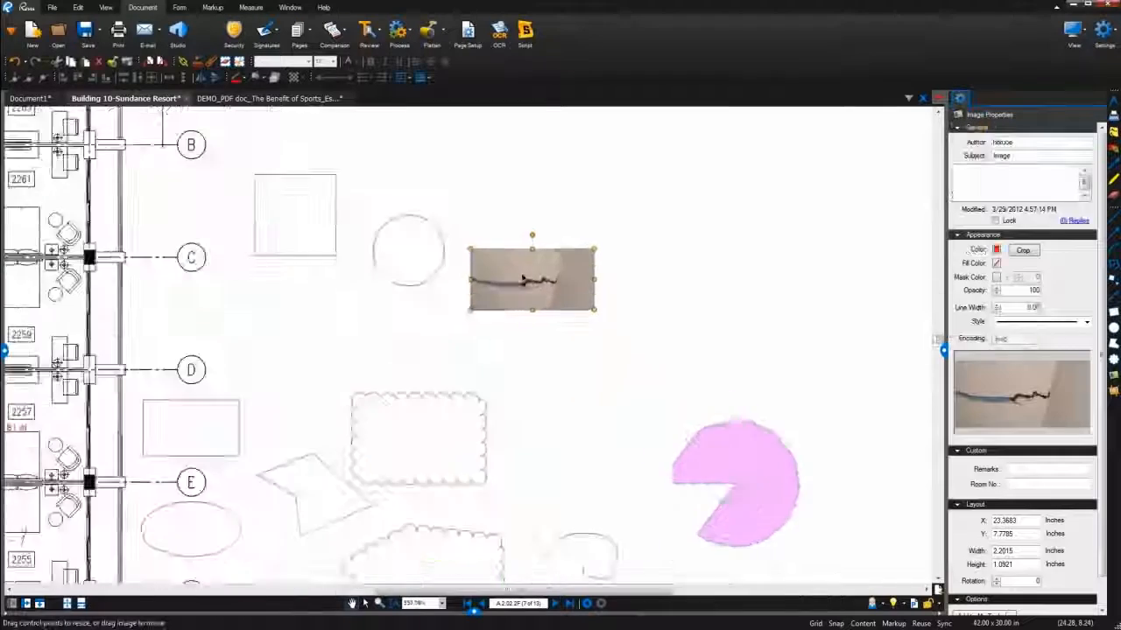
scroll(523, 278, "up", 3)
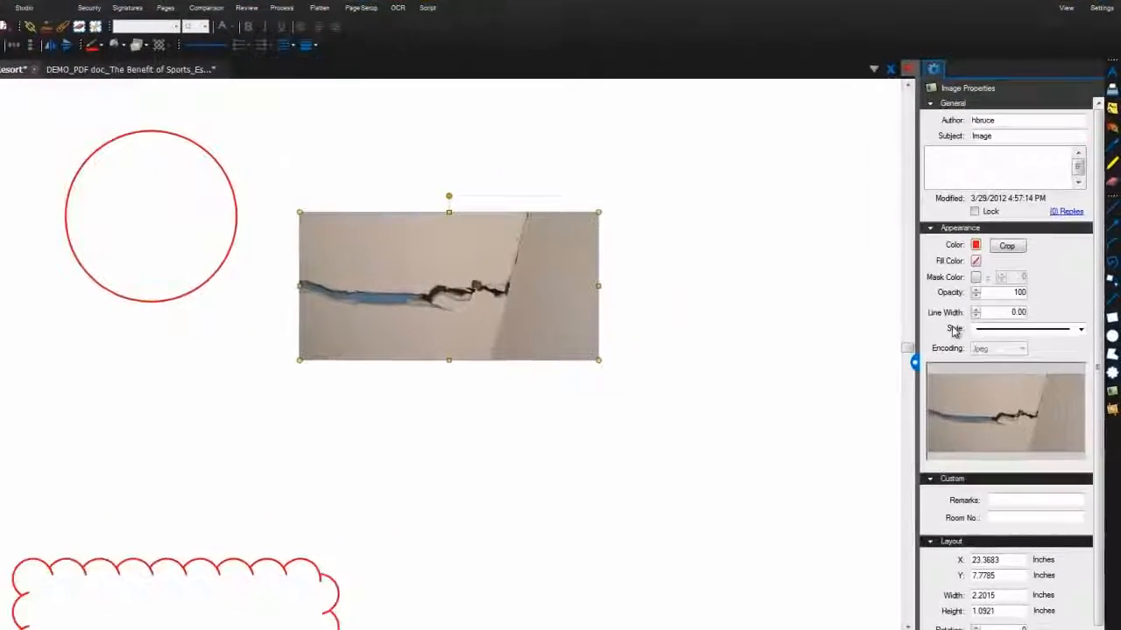
left_click(976, 245)
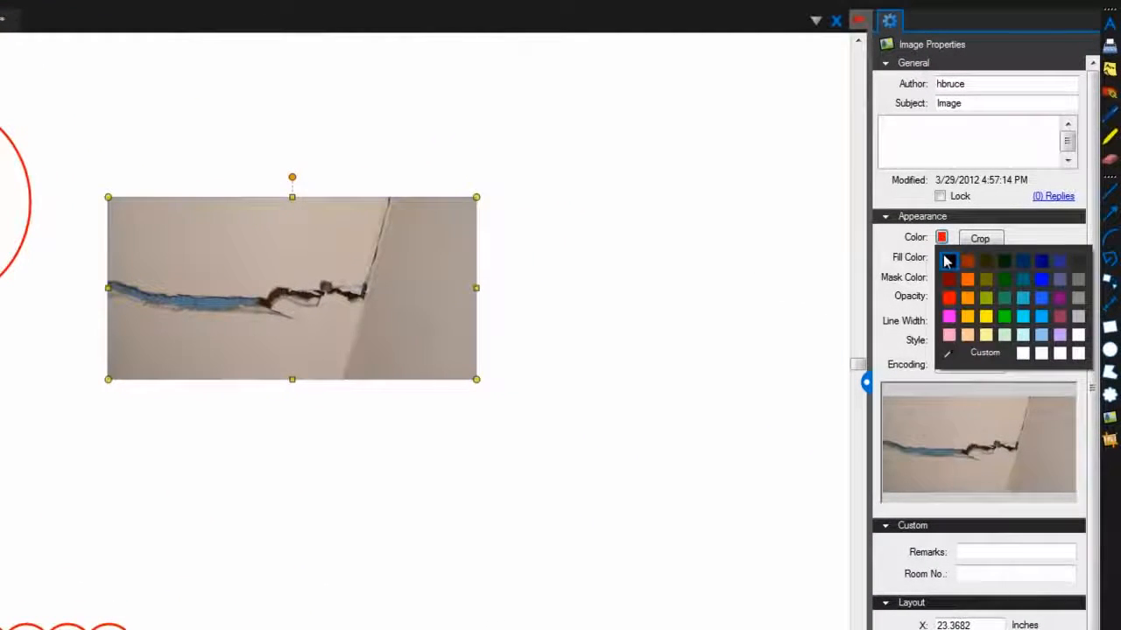
left_click(946, 260)
left_click(943, 257)
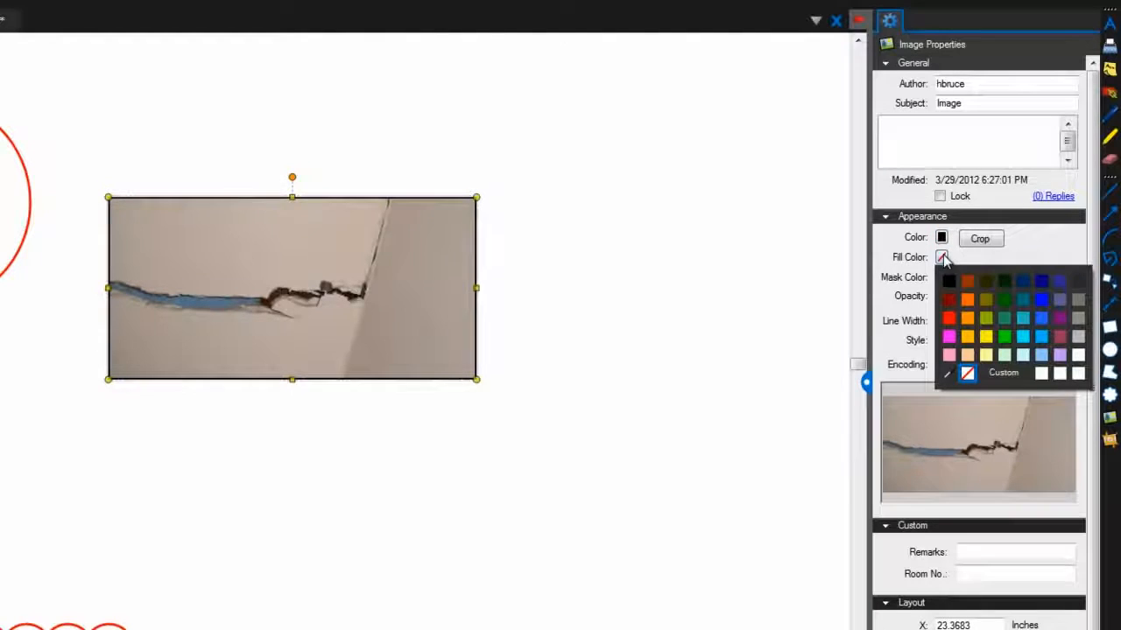
left_click(950, 317)
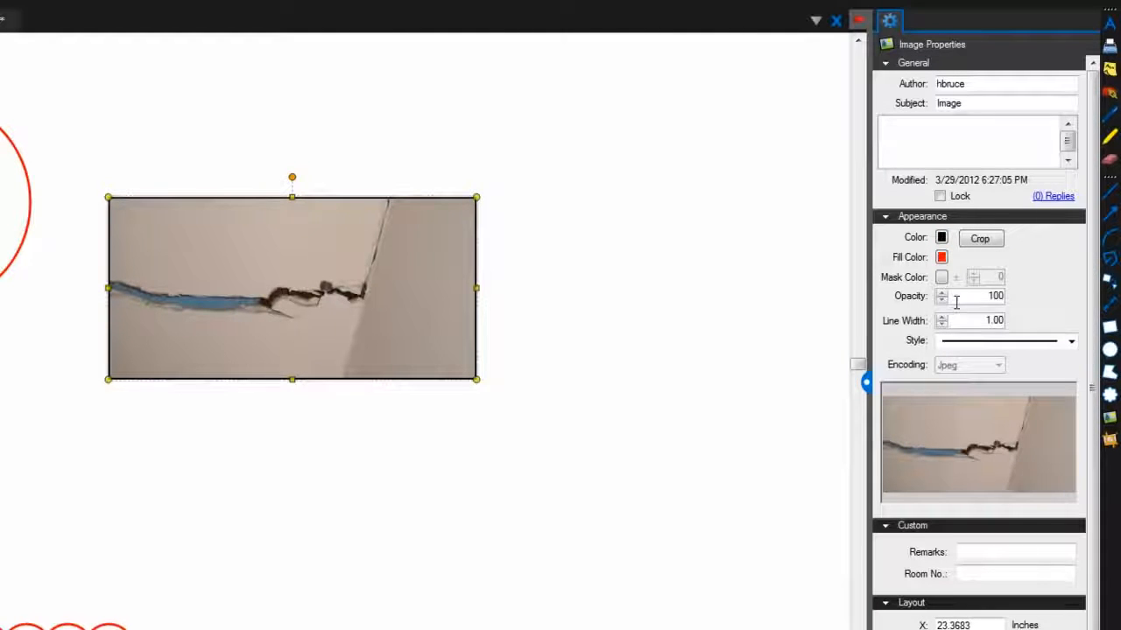
- Try an opacity of 70 on the cracked-wall photo and return it to 100
left_click(943, 300)
left_click(943, 301)
left_click(943, 301)
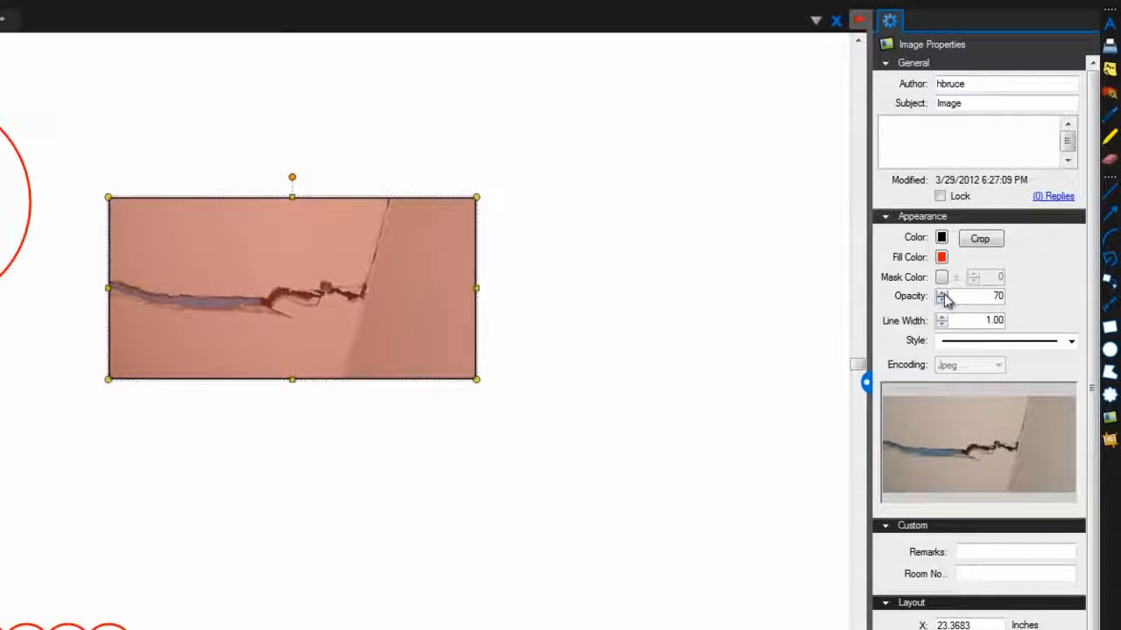
left_click(942, 294)
left_click(942, 293)
left_click(942, 293)
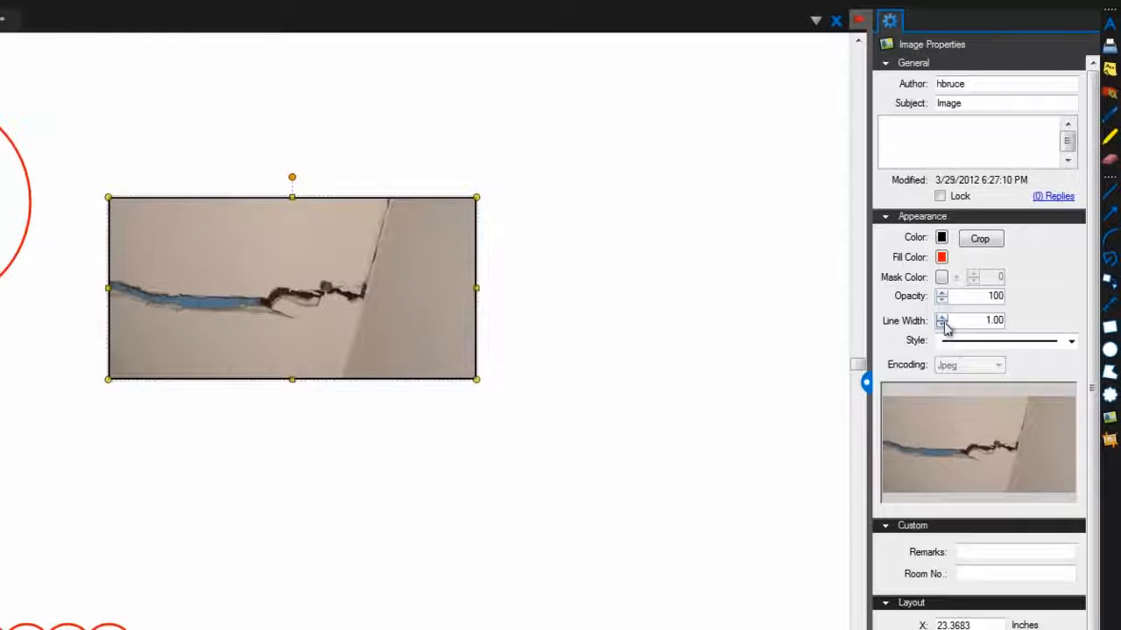
- Set the cracked-wall photo's line width to 3.00 and its border style to a cloud
left_click(943, 318)
left_click(942, 319)
left_click(946, 342)
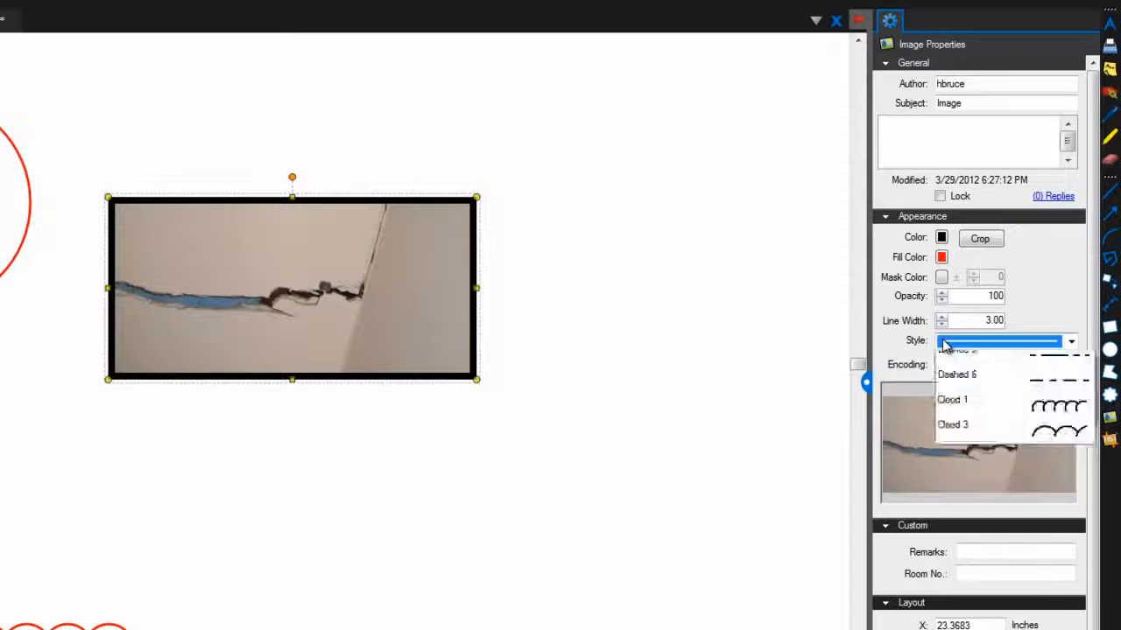
left_click(953, 574)
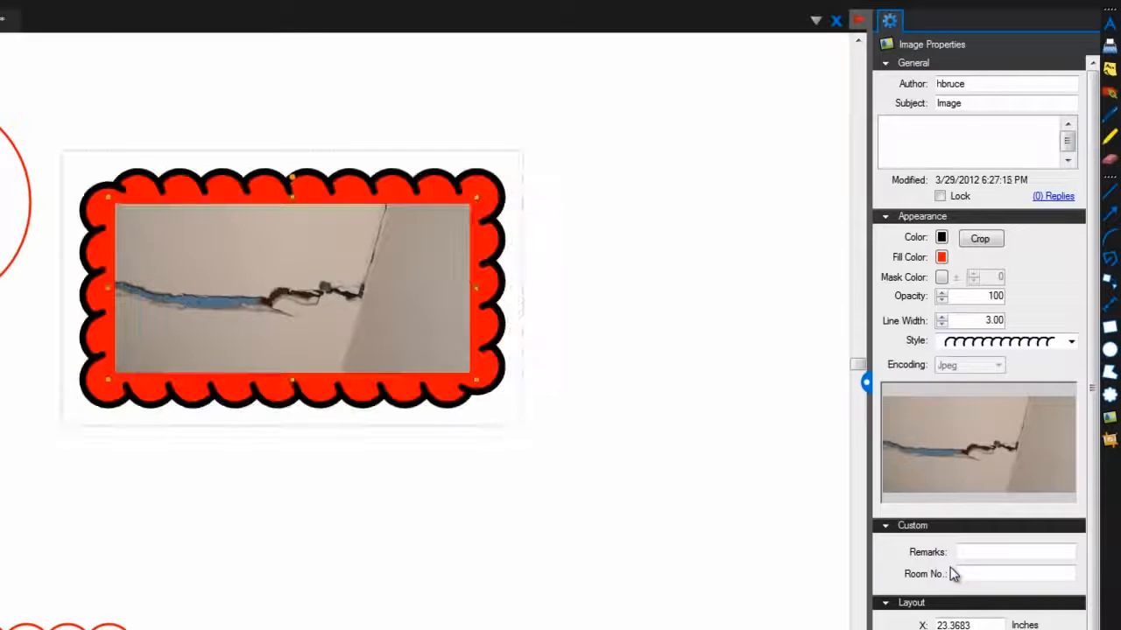
- Sample the photo's mask color from the light grey wall surface beside the crack
left_click(943, 277)
left_click(951, 395)
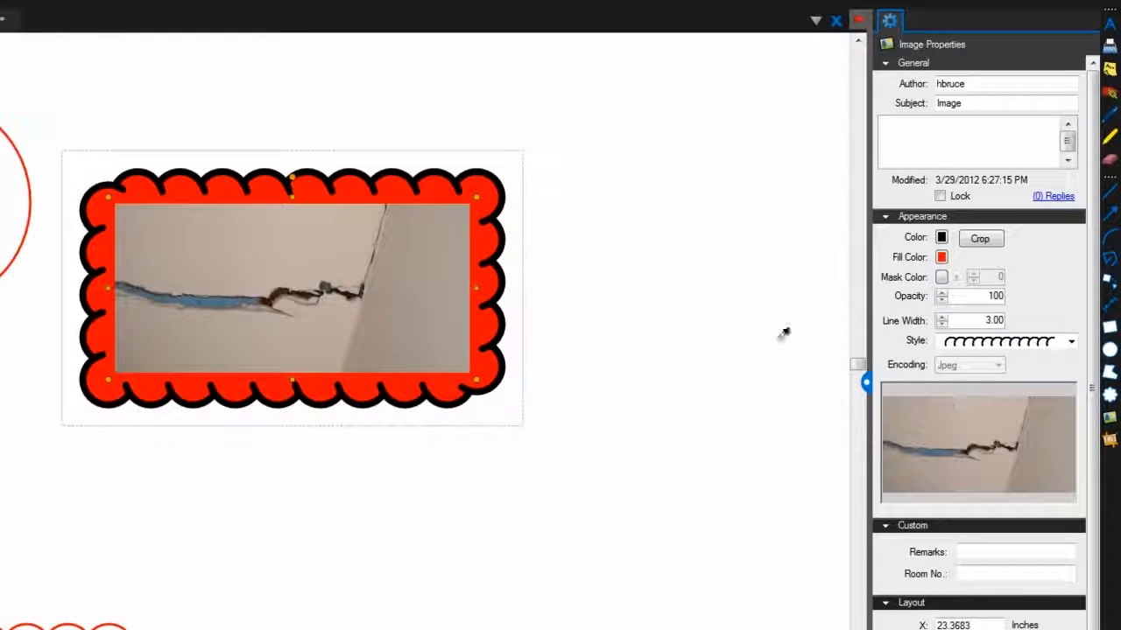
left_click(415, 261)
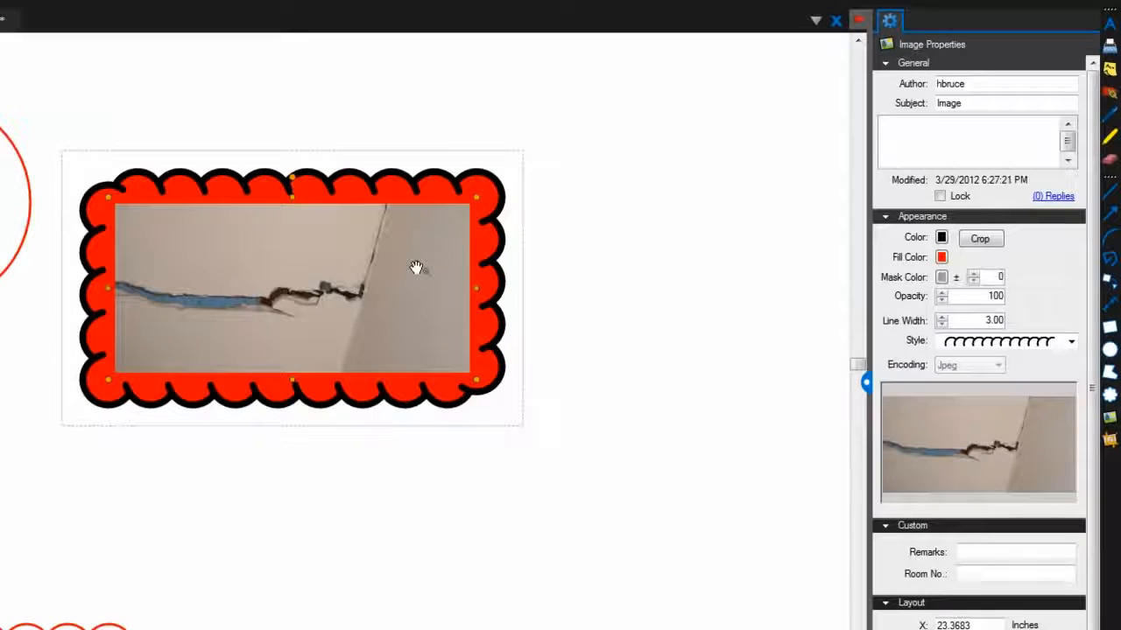
- Try raising the photo's mask color tolerance to 12 and return it to 0
left_click(974, 277)
left_click(975, 277)
left_click(975, 277)
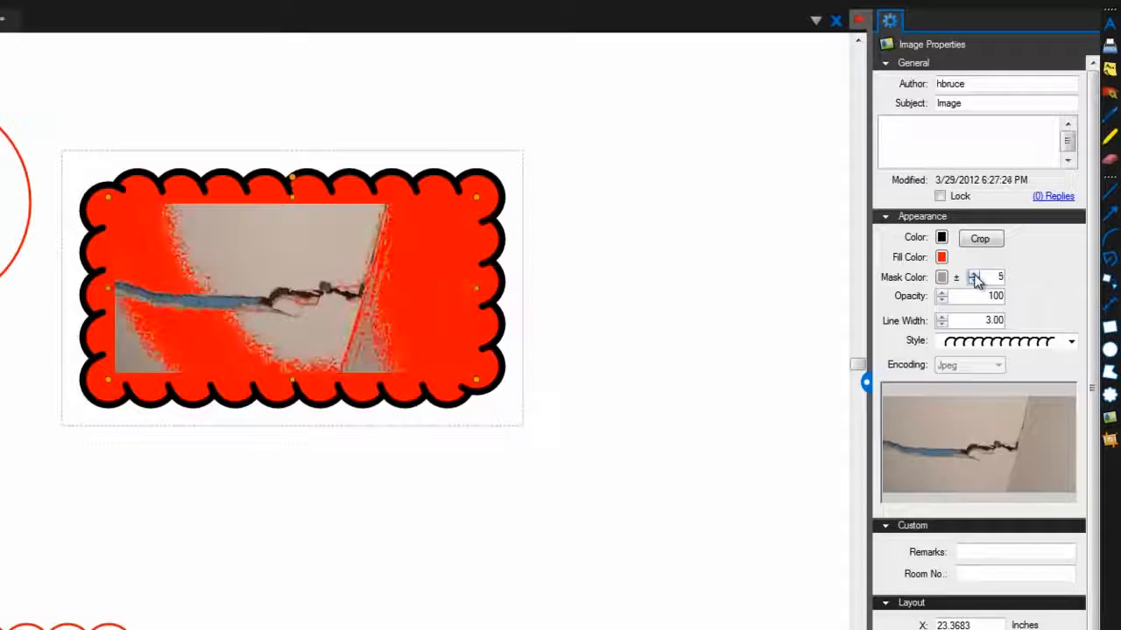
left_click(974, 277)
left_click(974, 277)
left_click(975, 277)
left_click(975, 277)
left_click(974, 277)
left_click(974, 277)
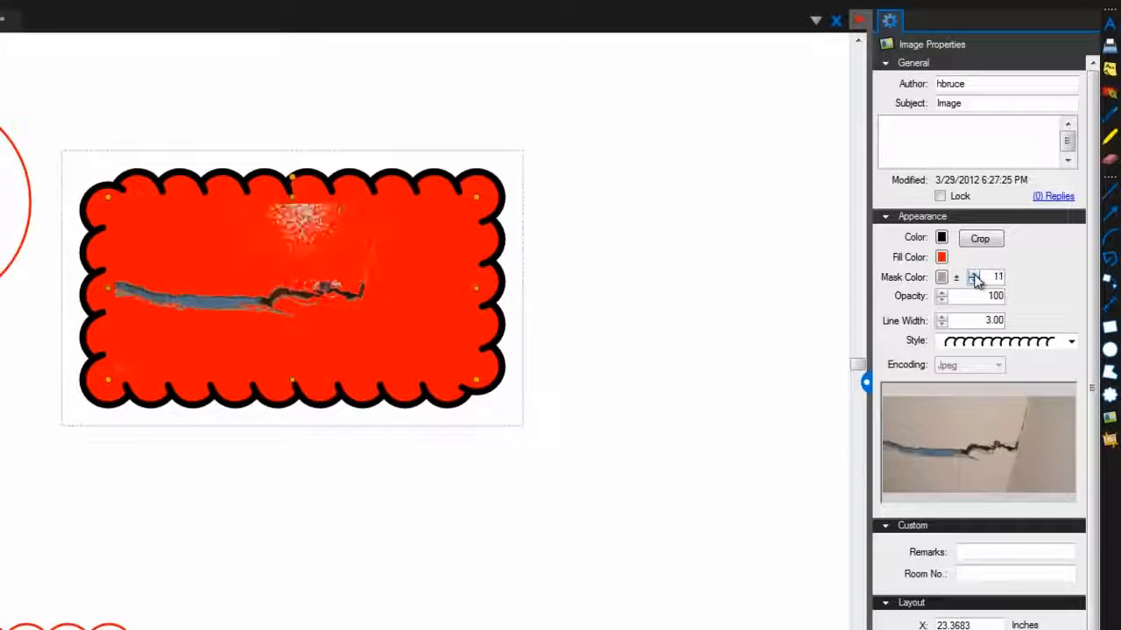
left_click(975, 277)
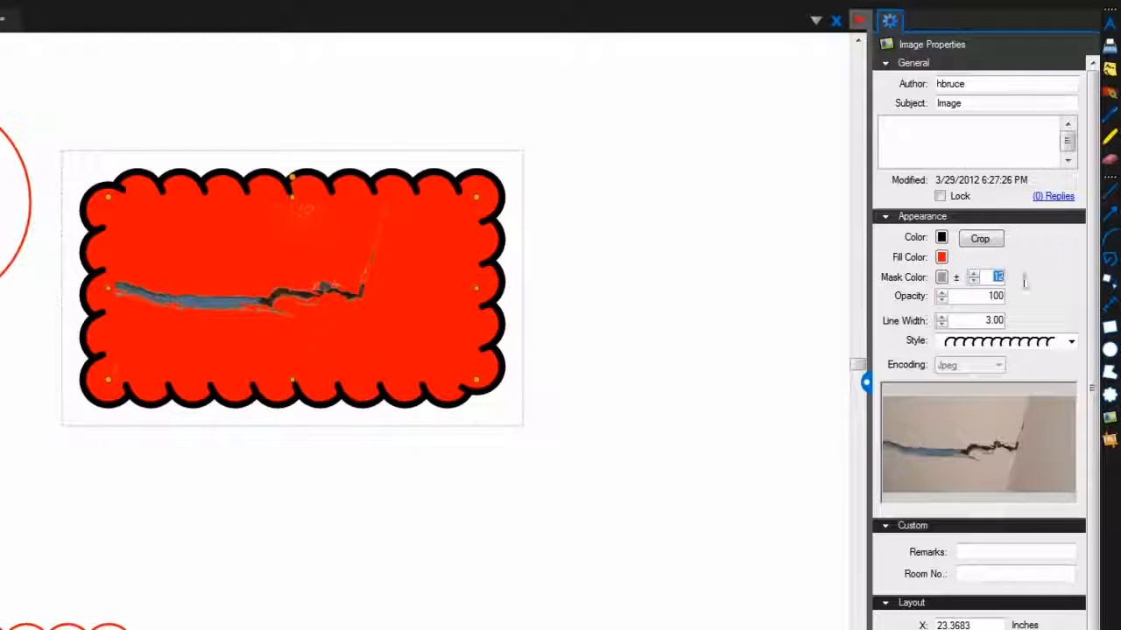
type("0")
key("Return")
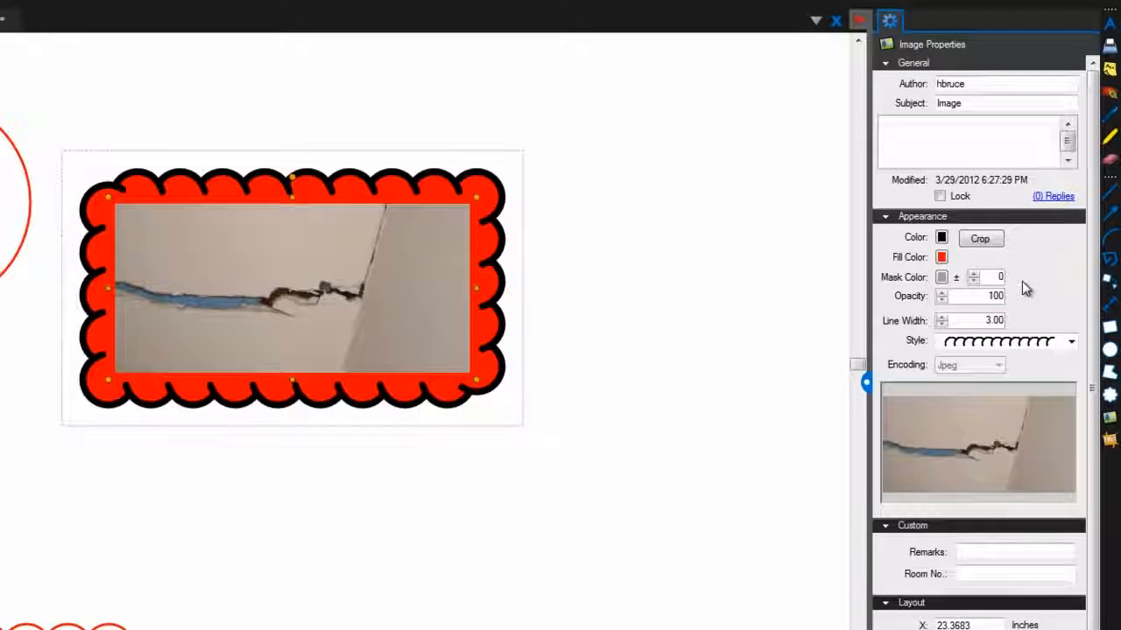
- Replace the cracked-wall photo in the image markup with Spec Diagram_Column.gif
left_click(1037, 437)
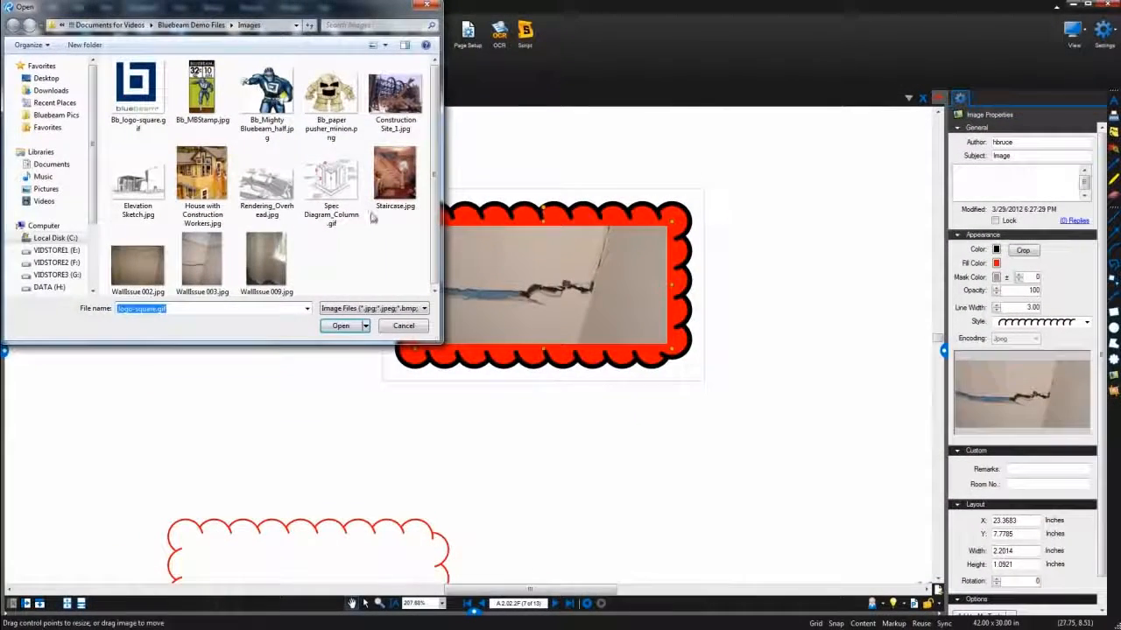
double_click(348, 197)
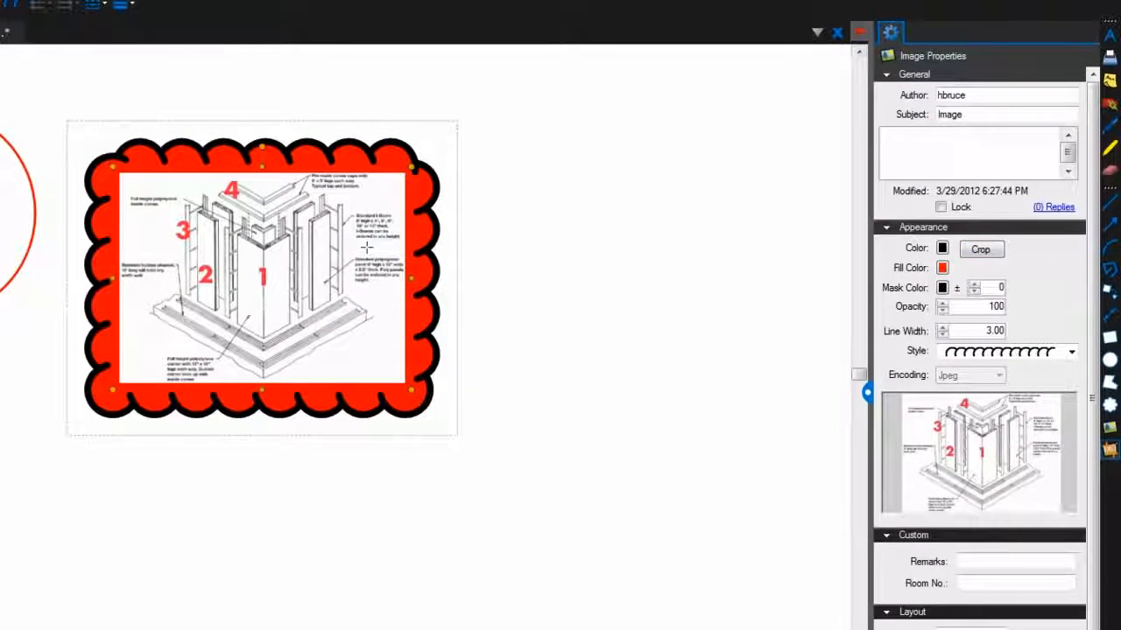
- Try cropping the column diagram image to a smaller region, undoing the first crop before trying another area
left_click_drag(129, 173, 294, 338)
key("ctrl+z")
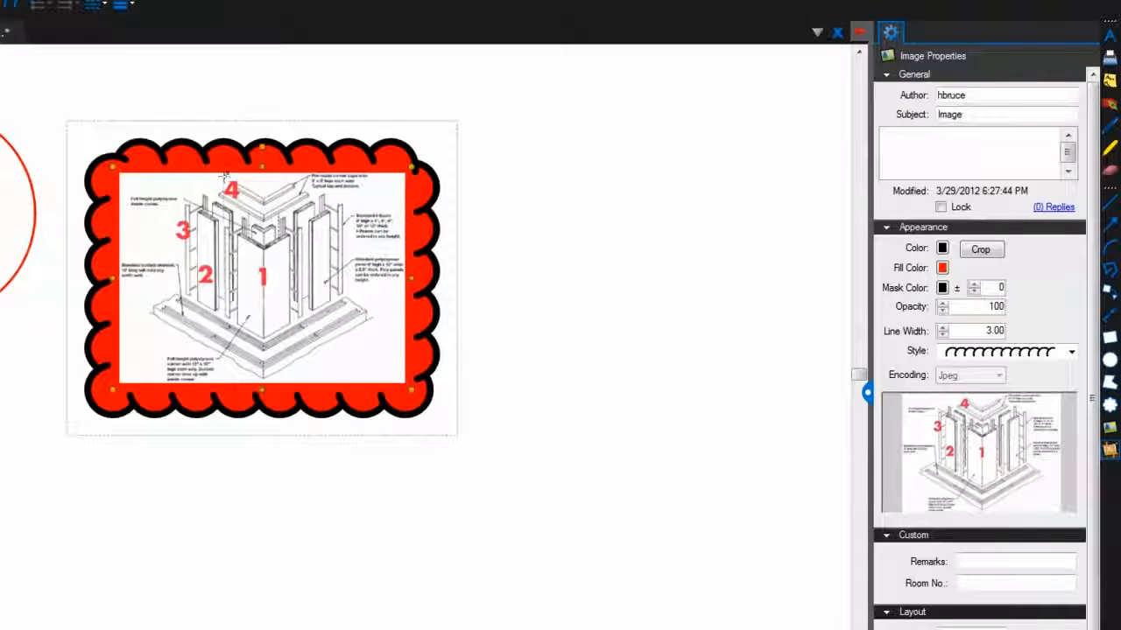
left_click_drag(224, 173, 380, 362)
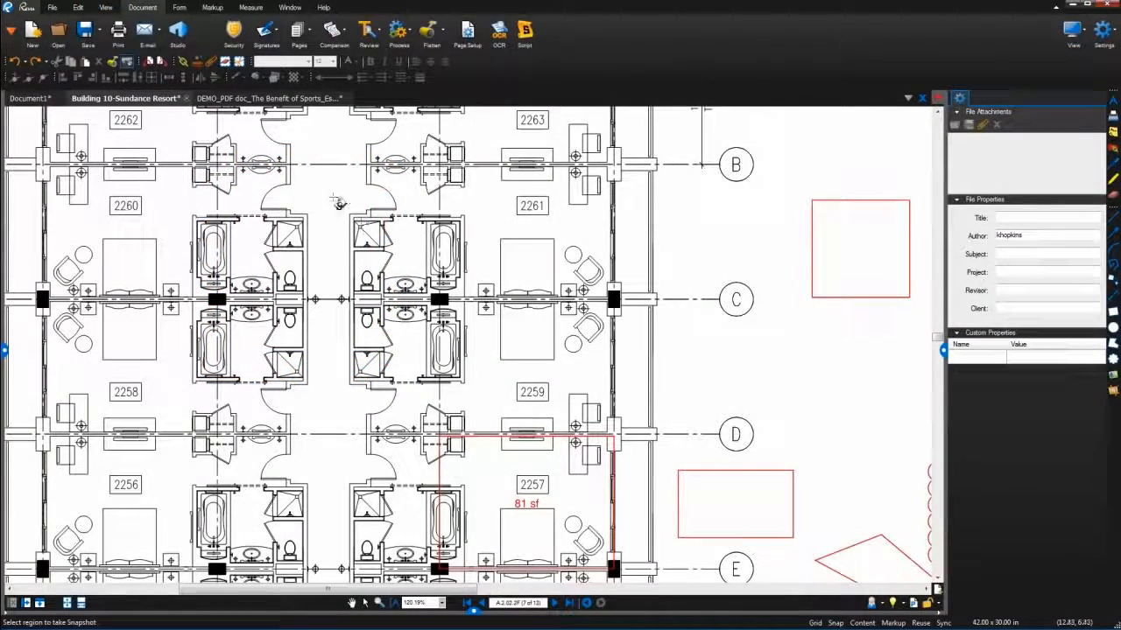
- Take a snapshot of the bathrooms between rooms 2261 and 2259 and paste it into the blank area above the red square and circle
left_click_drag(333, 197, 487, 397)
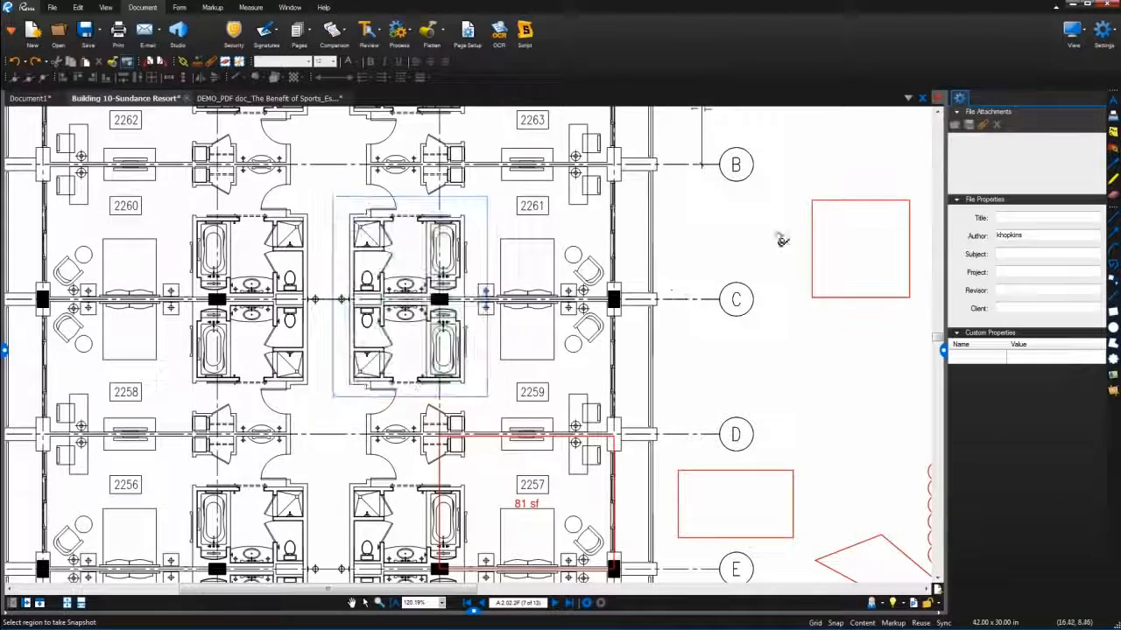
left_click_drag(793, 155, 253, 446)
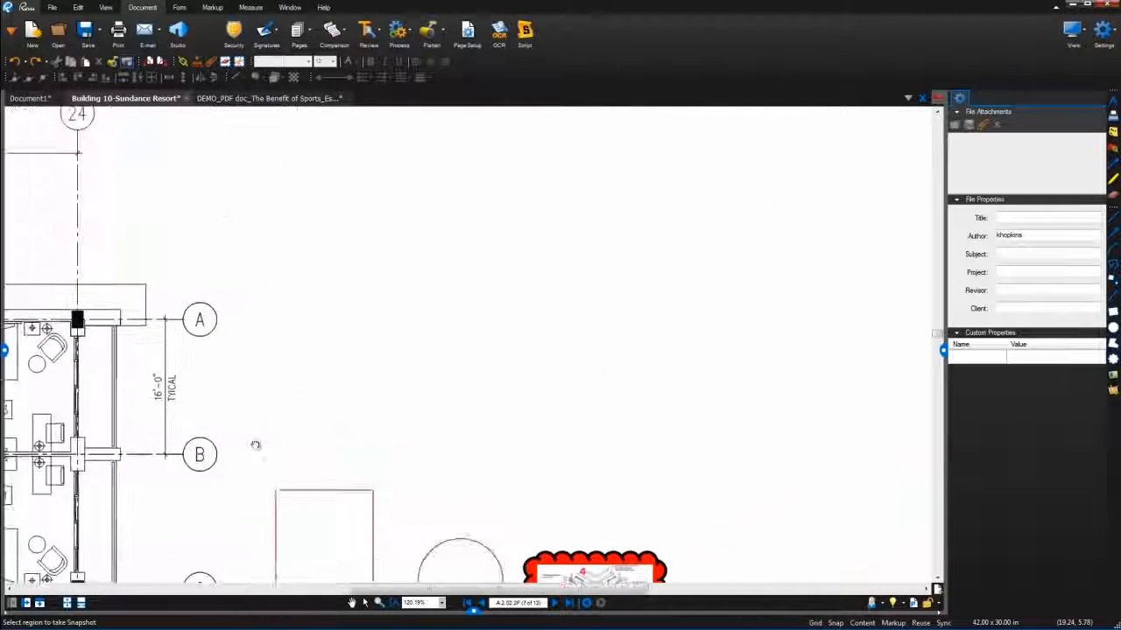
right_click(399, 215)
left_click(427, 218)
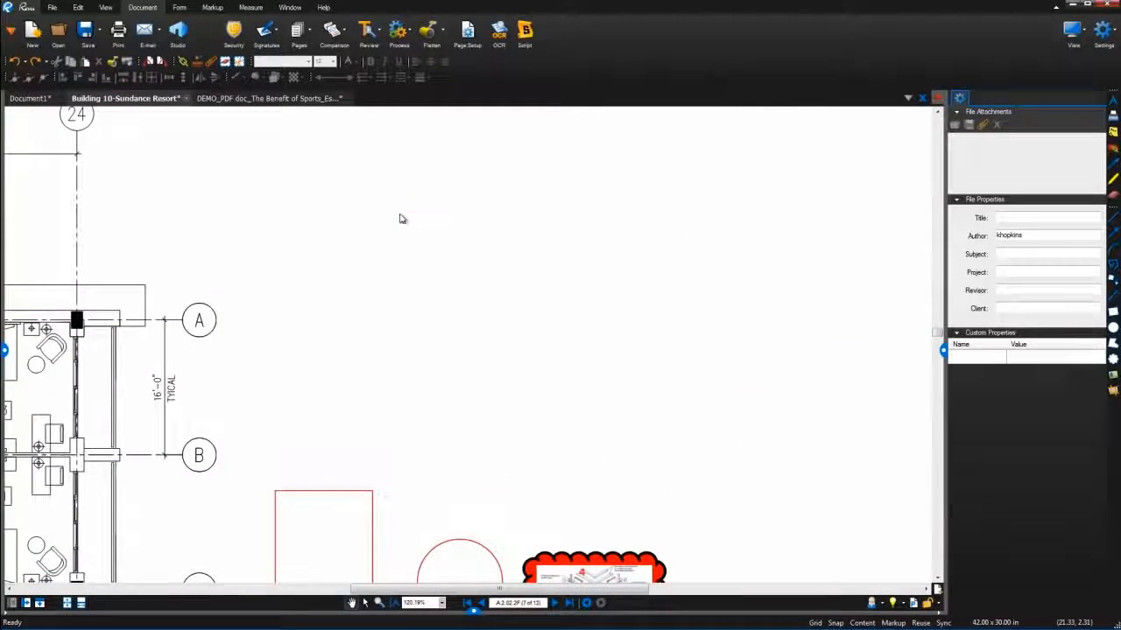
left_click_drag(429, 357, 427, 369)
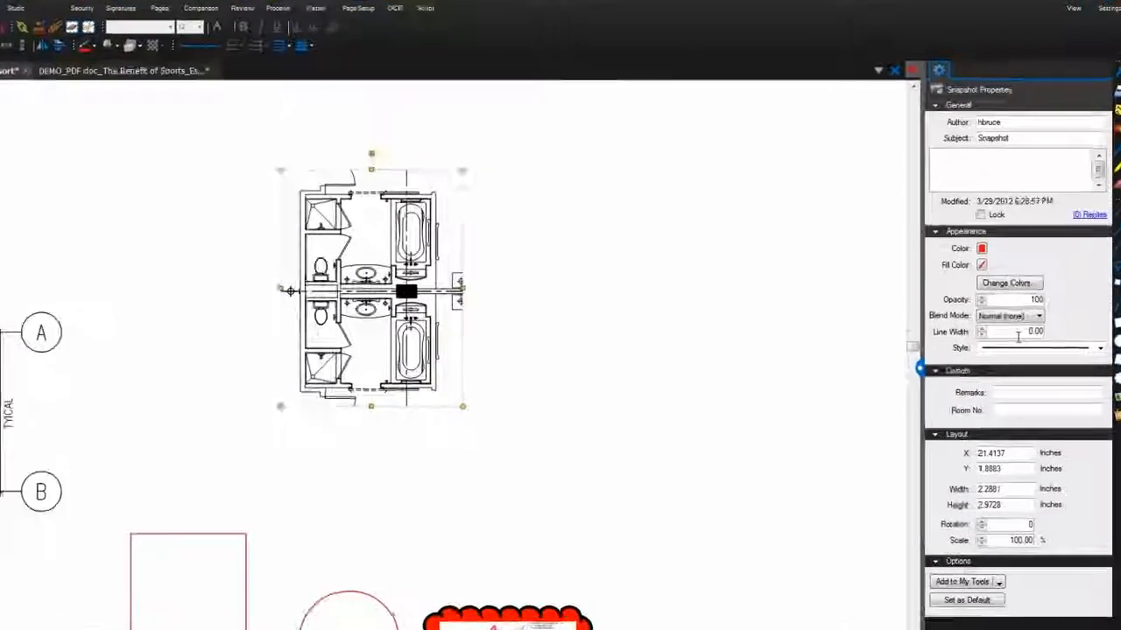
- Set the bathroom snapshot's line color to black and its fill color to bright blue
left_click(981, 249)
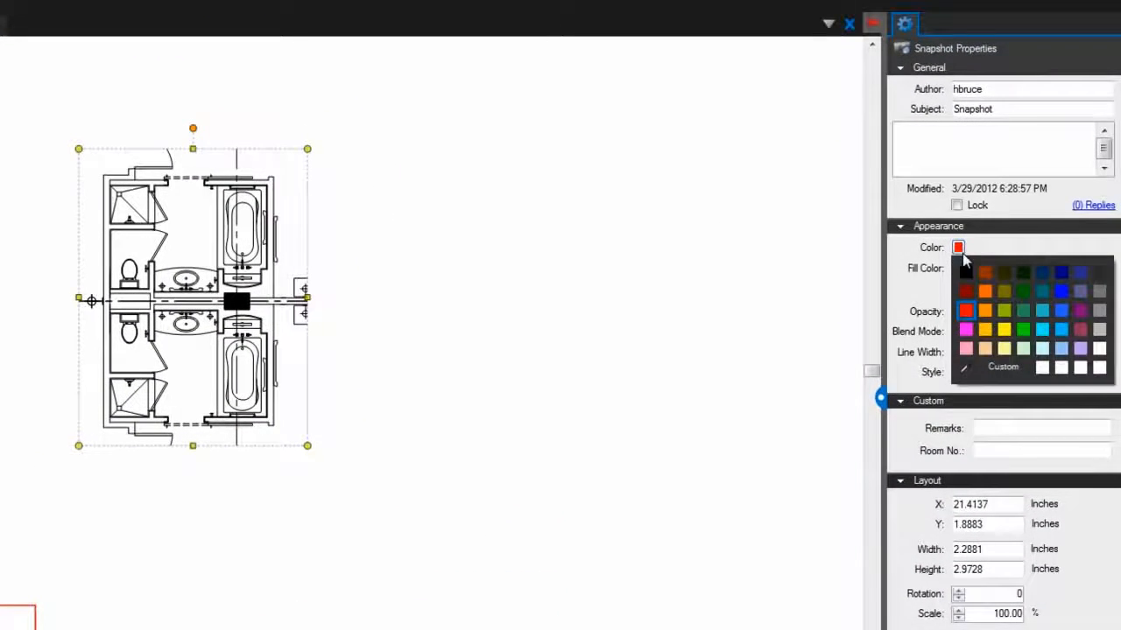
left_click(965, 271)
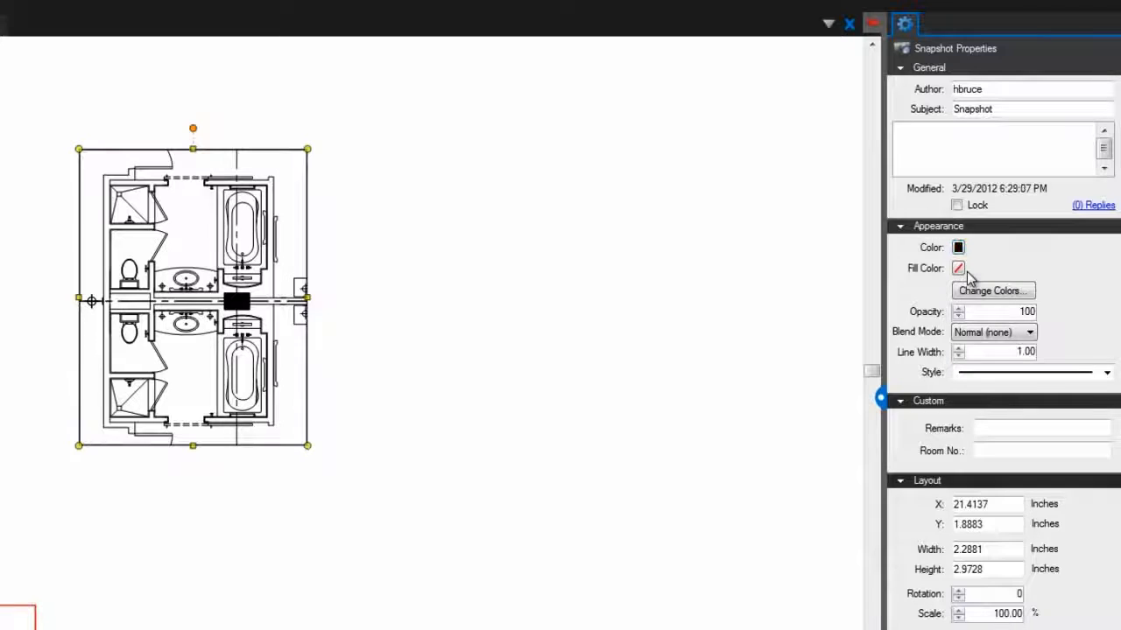
left_click(958, 269)
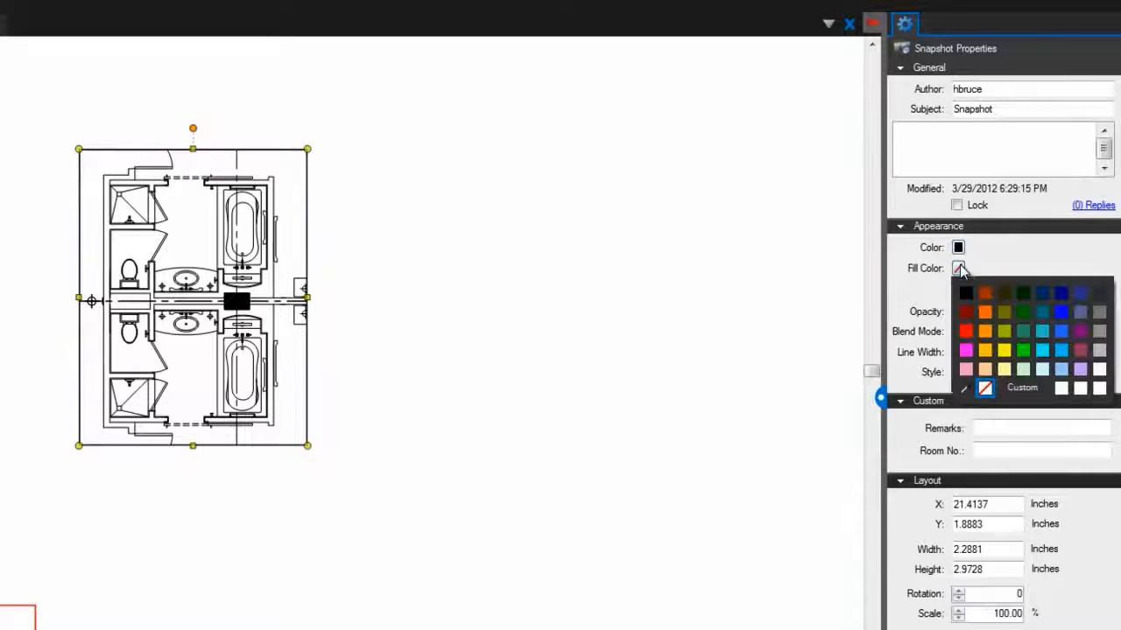
left_click(1061, 351)
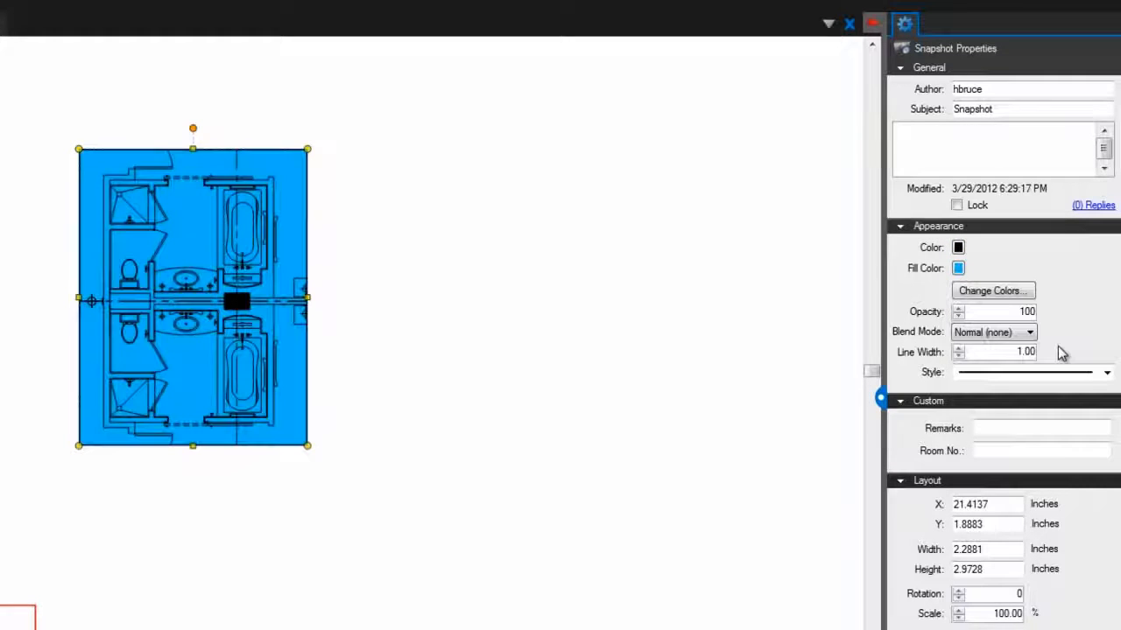
- Lower the bathroom snapshot's opacity to 70
left_click(958, 315)
left_click(958, 315)
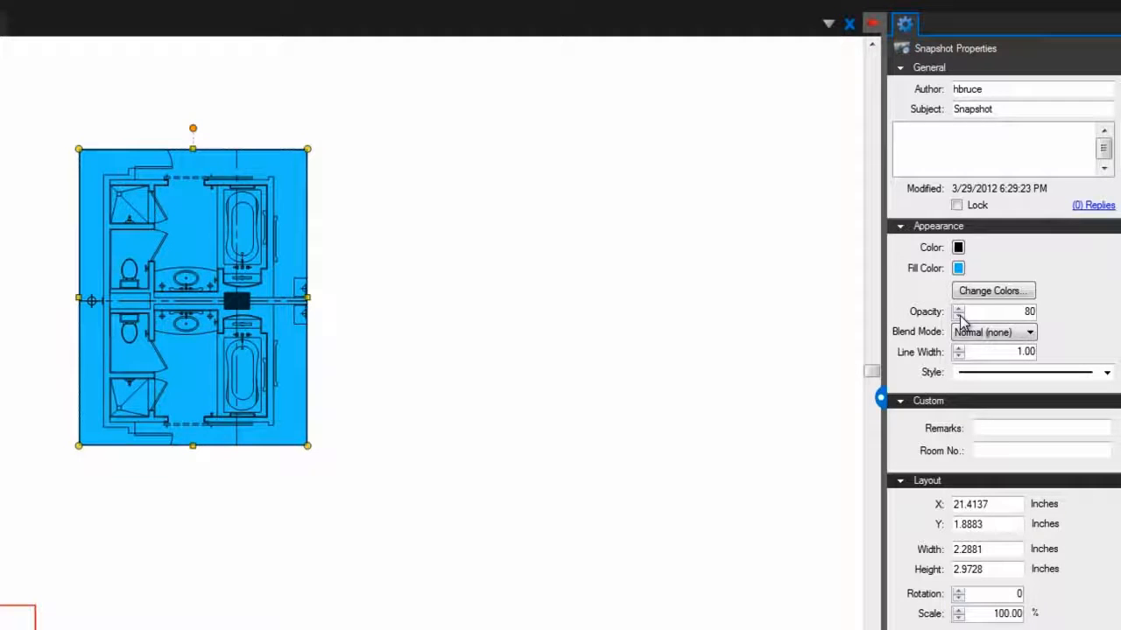
left_click(960, 316)
- Change the black linework inside the bathroom snapshot to red through color processing
left_click(980, 293)
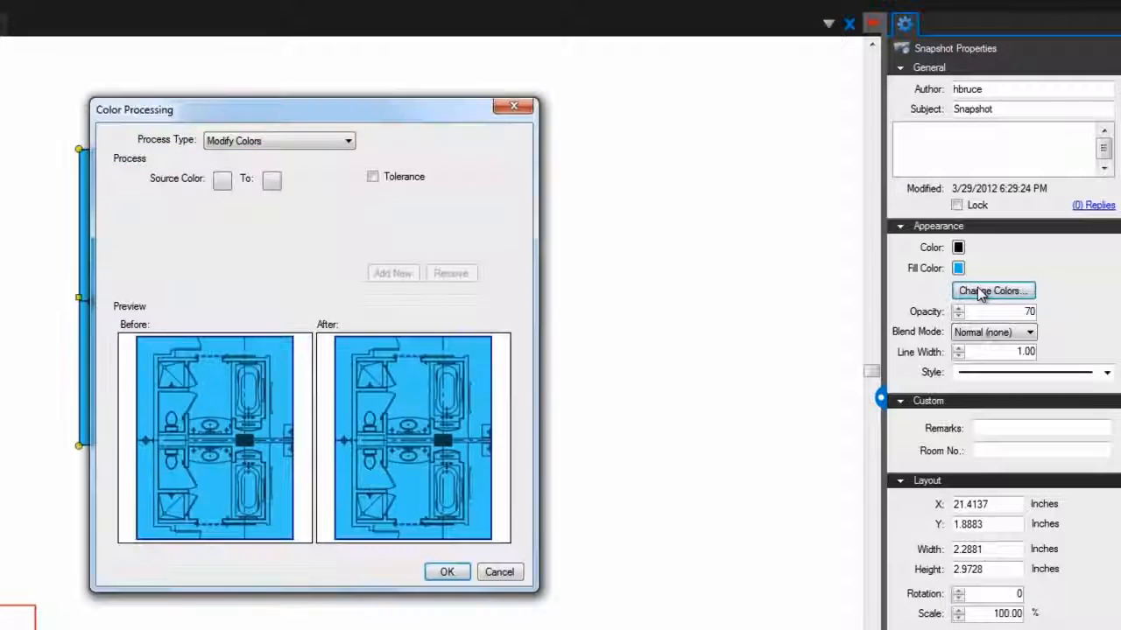
left_click(224, 180)
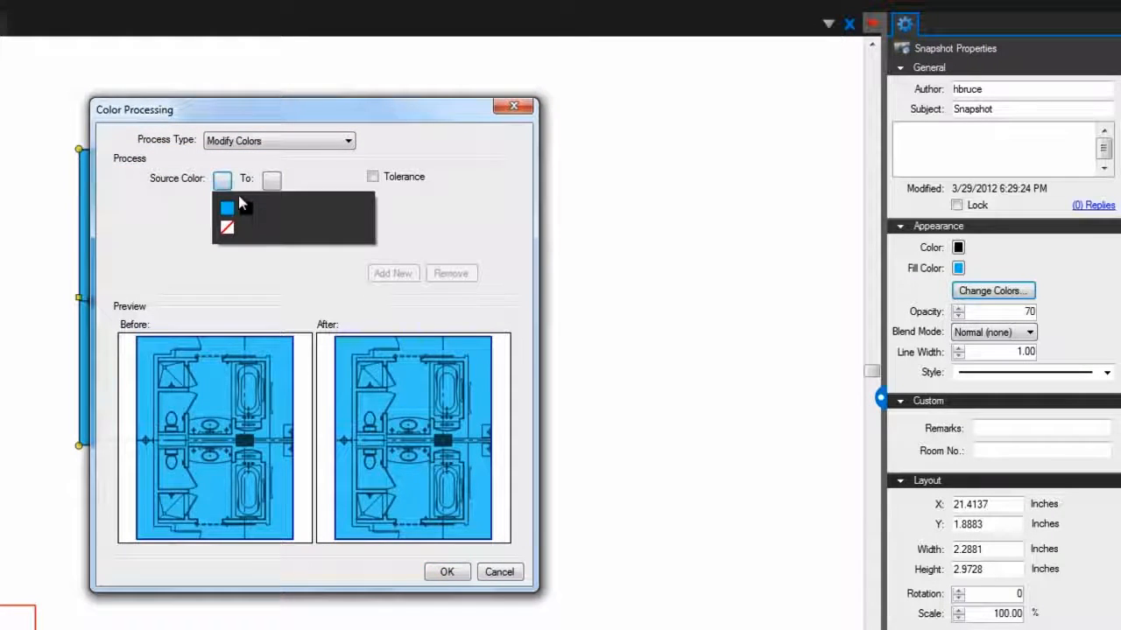
left_click(229, 207)
left_click(271, 180)
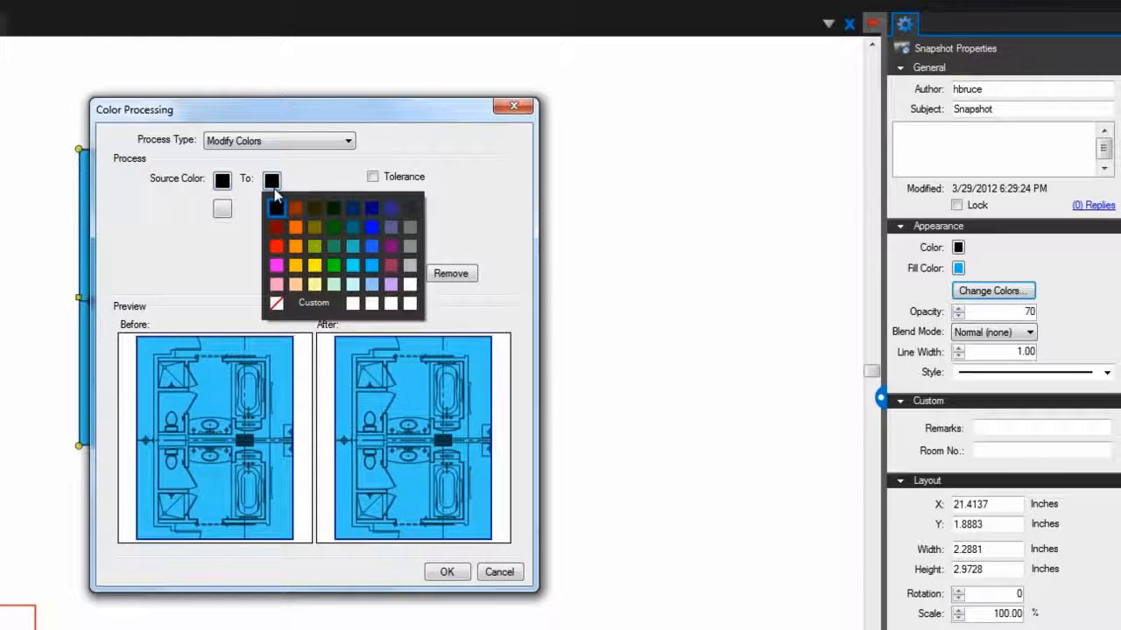
left_click(276, 246)
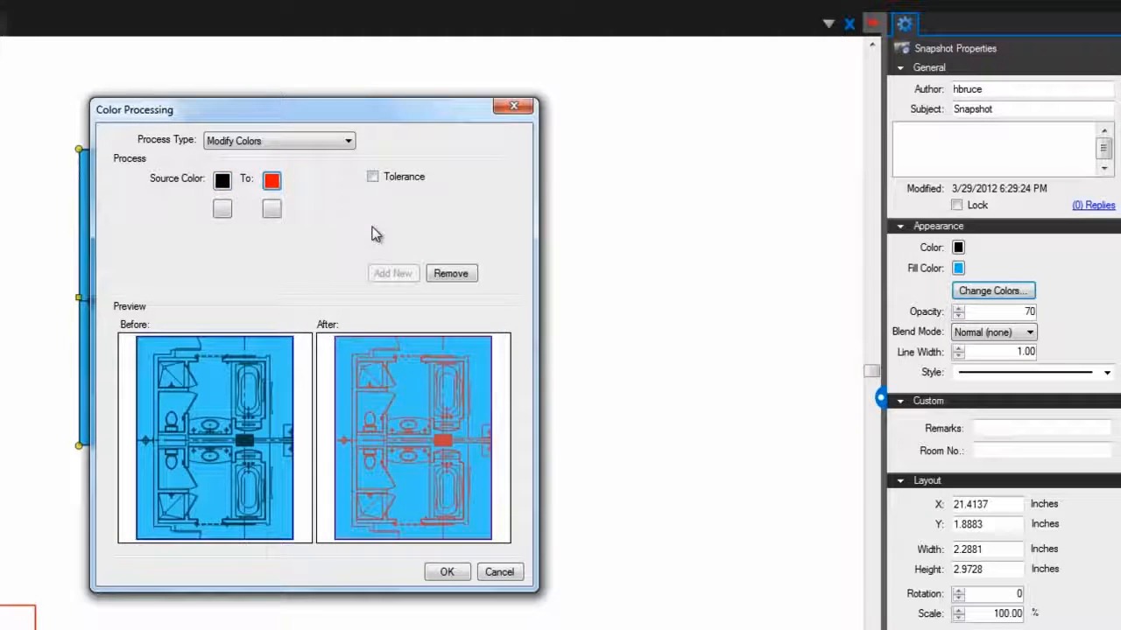
left_click(443, 571)
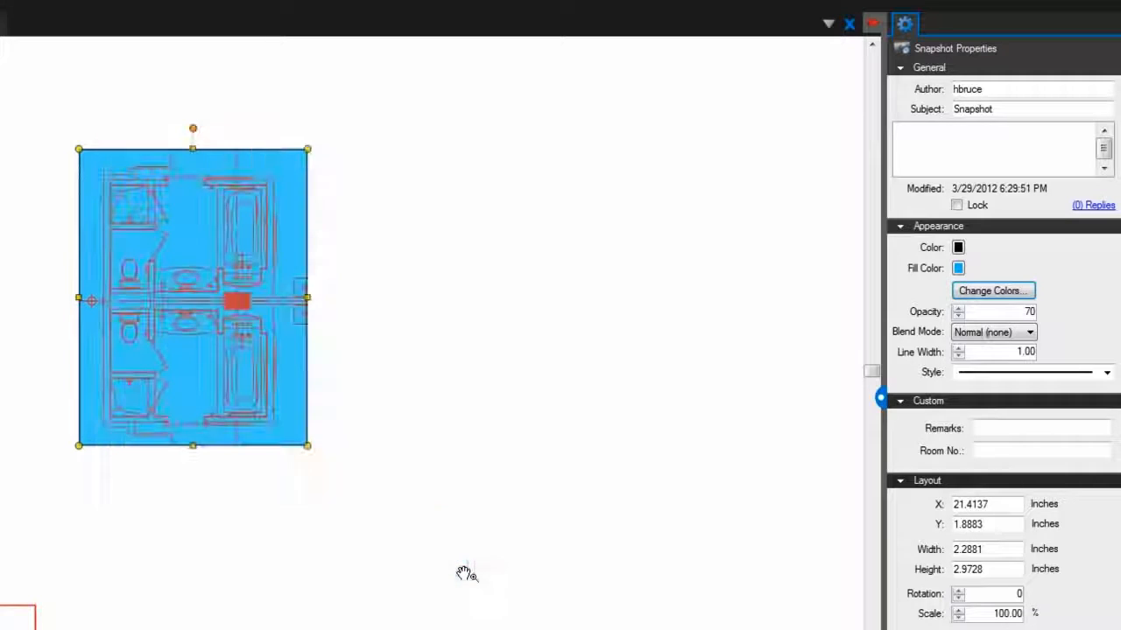
- Enlarge the bathroom snapshot to a scale of about 155% and review its blend mode options
left_click_drag(308, 446, 437, 607)
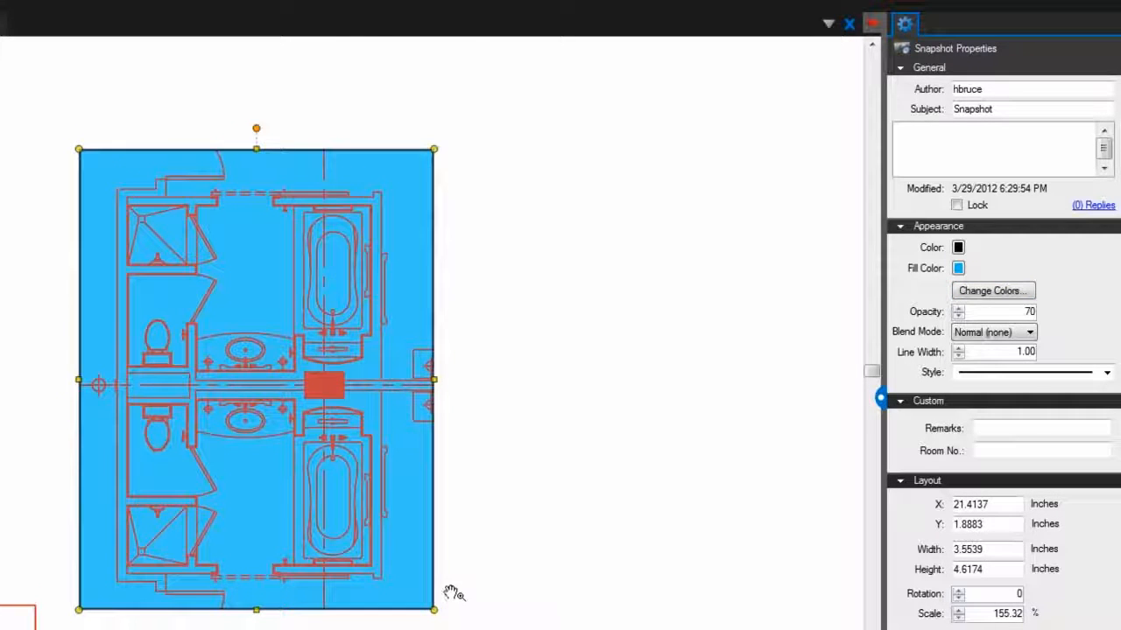
left_click(1023, 337)
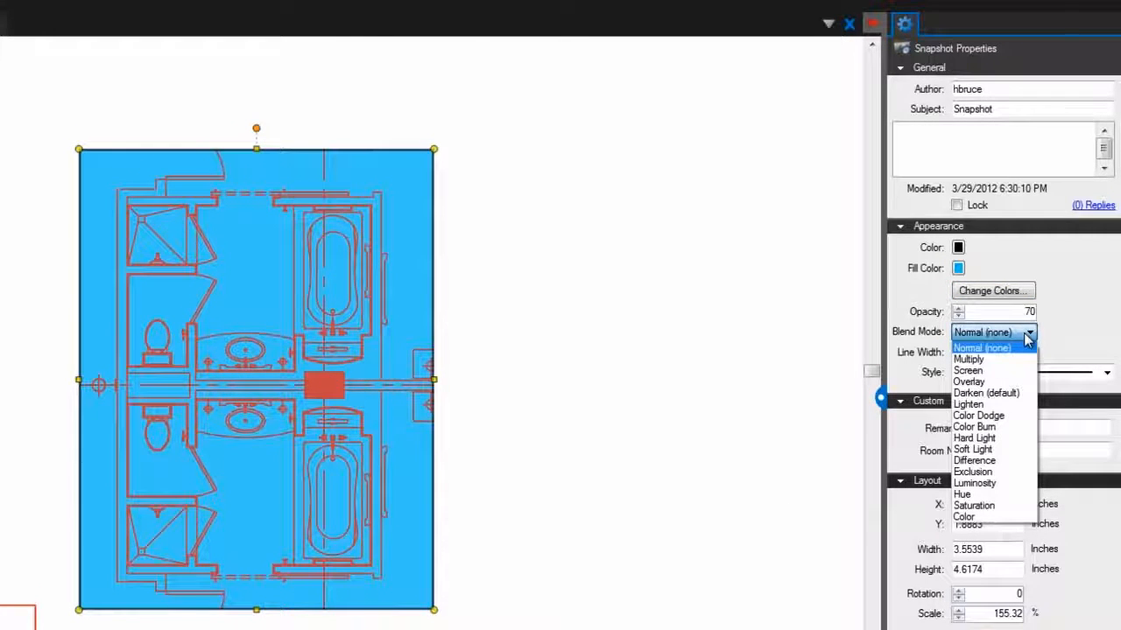
left_click(1028, 341)
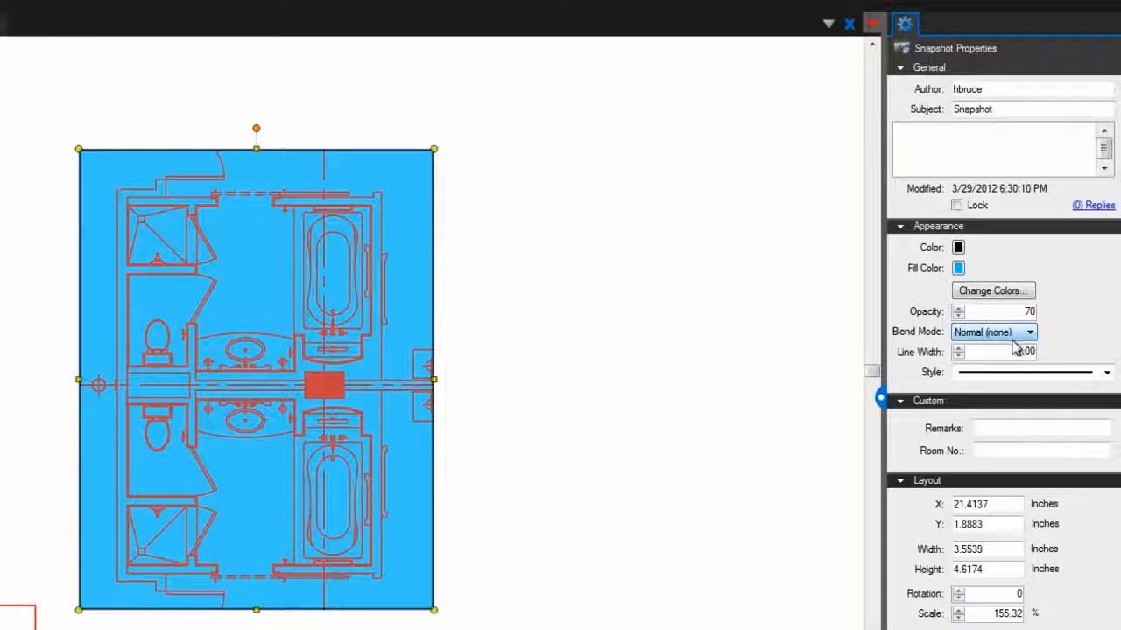
- Set the bathroom snapshot's border to a line width of 3.00 with the Dashed 2 style, and deselect it
left_click(959, 348)
left_click(958, 348)
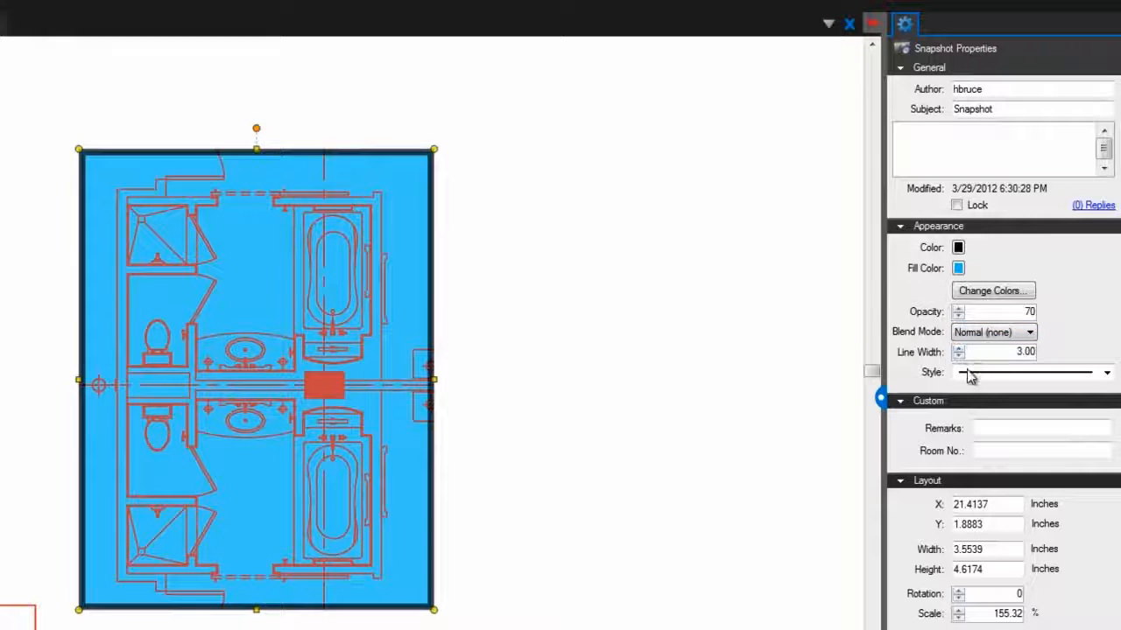
left_click(968, 374)
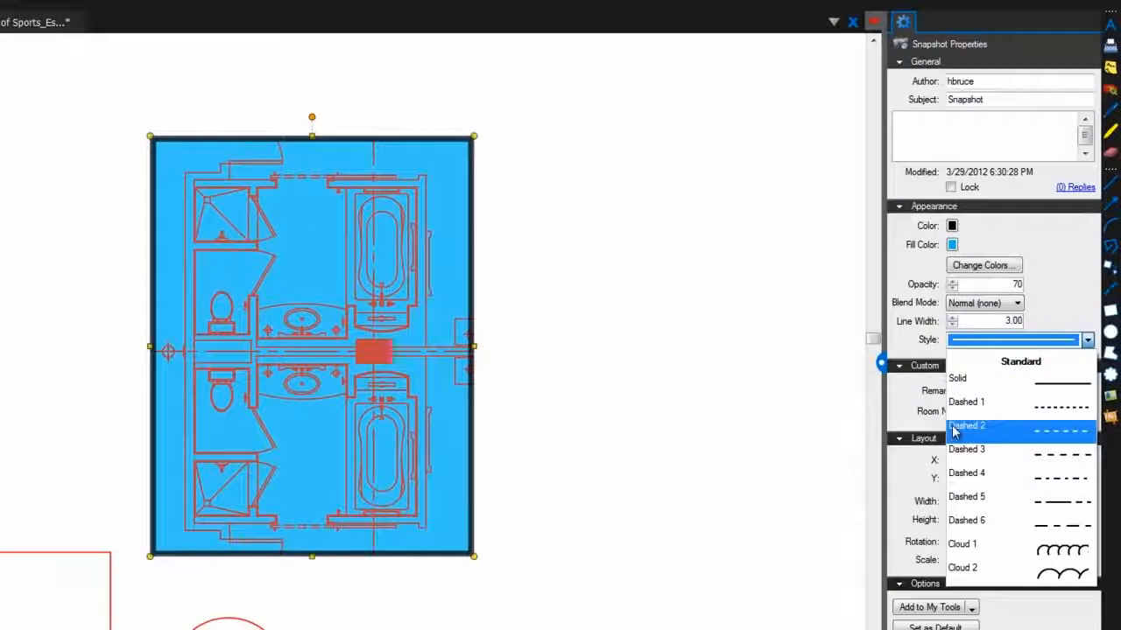
left_click(957, 434)
left_click(691, 357)
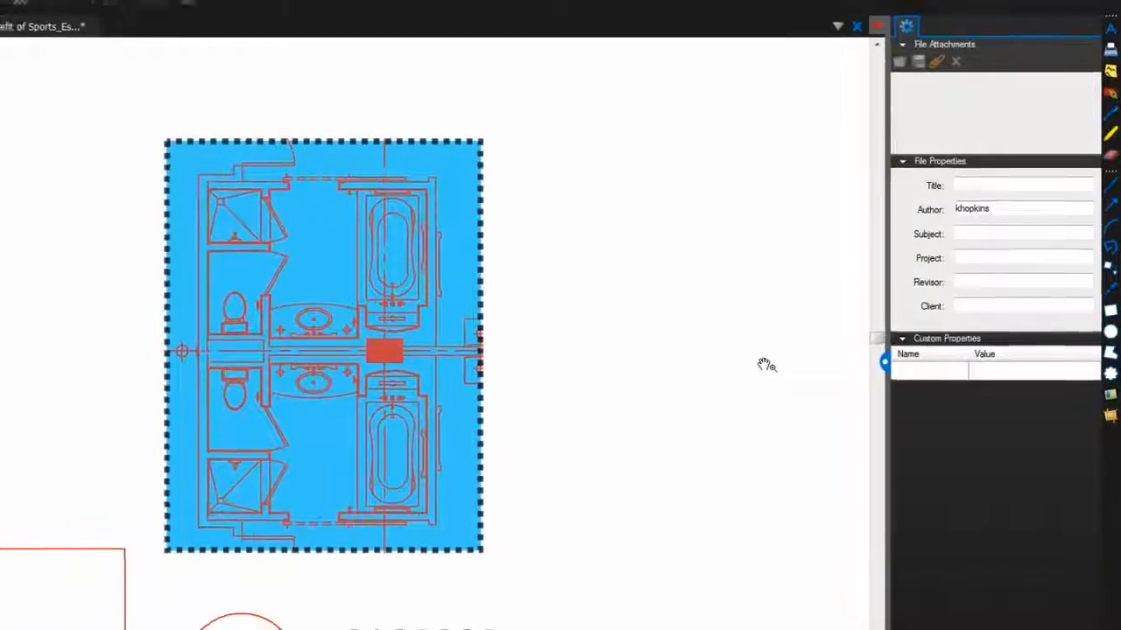
- Select the APPROVED stamp on the floor plan sheet and switch it to the DraftPrint.pdf stamp
scroll(814, 313, "up", 4)
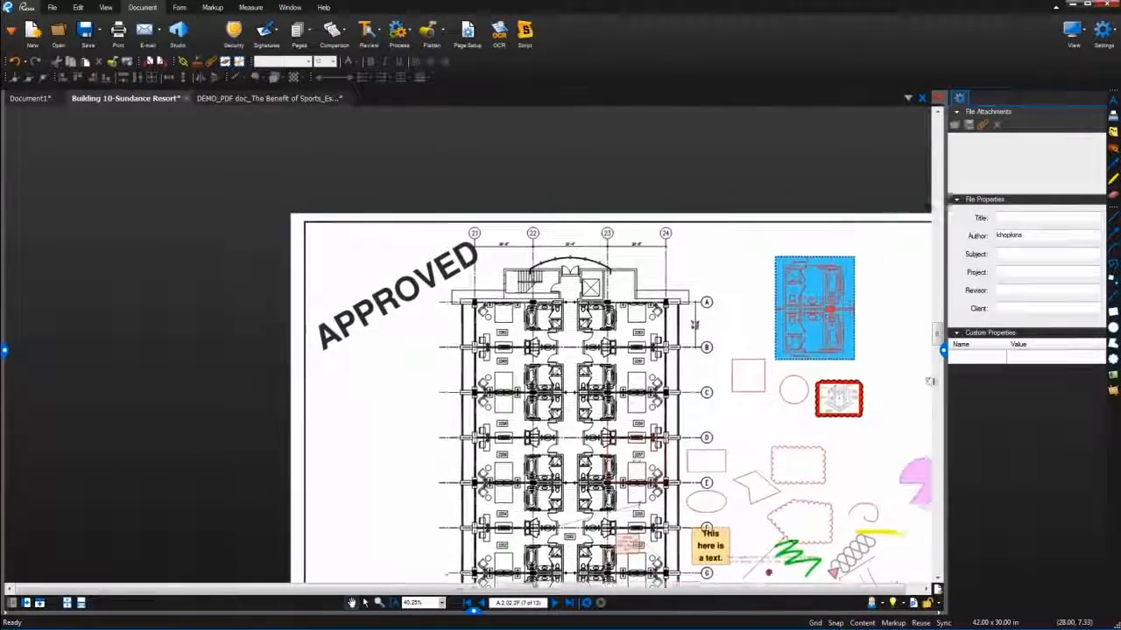
left_click(420, 323)
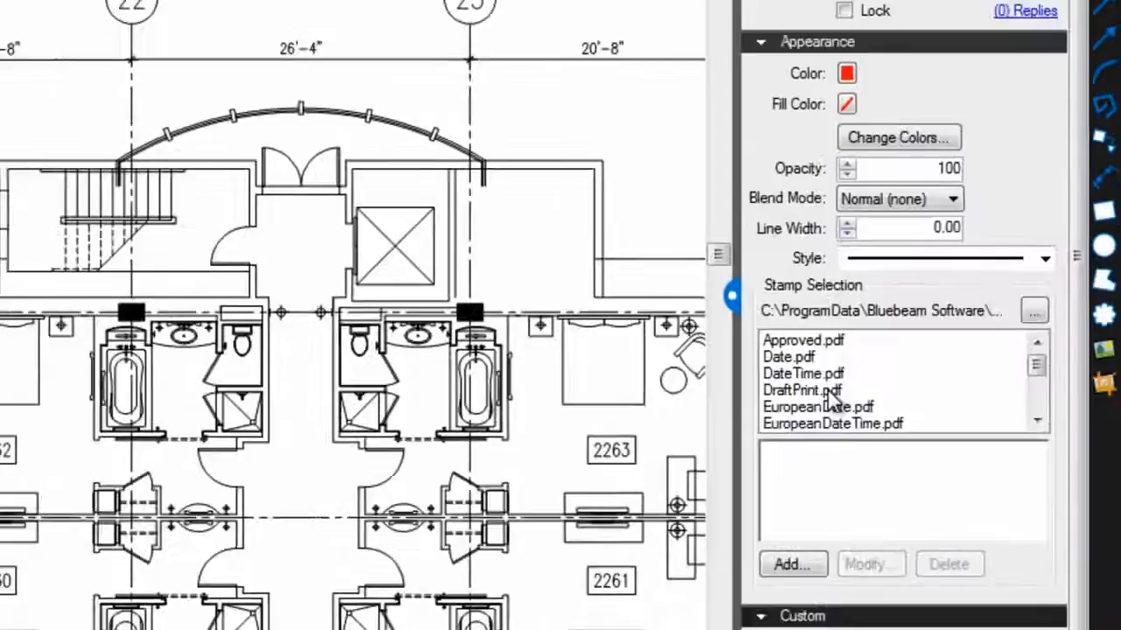
left_click(808, 396)
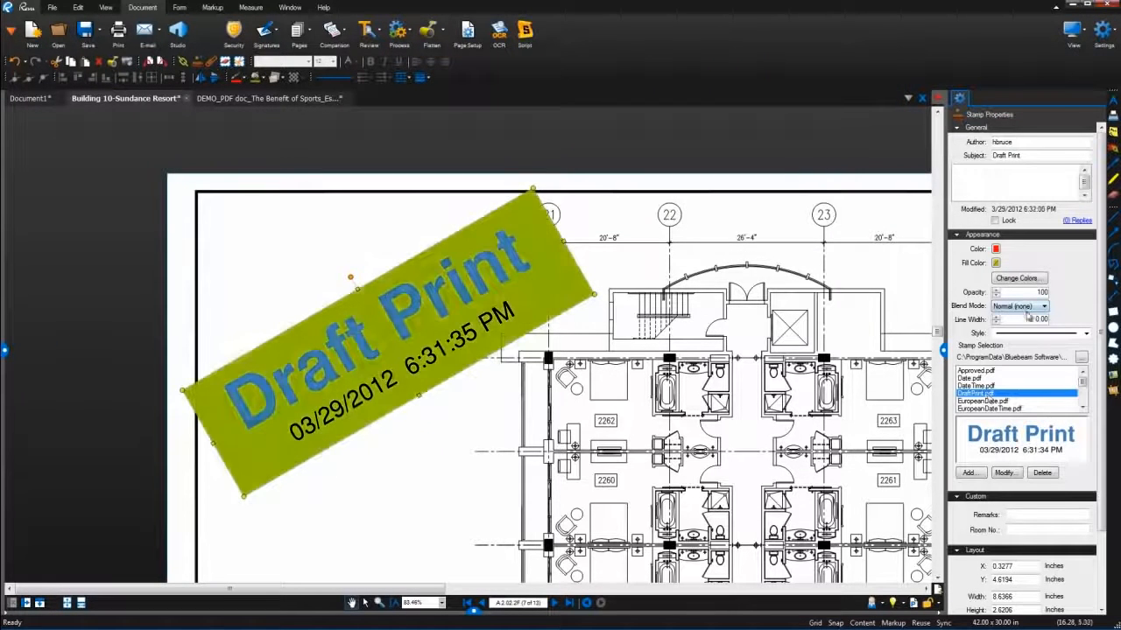
left_click(1041, 387)
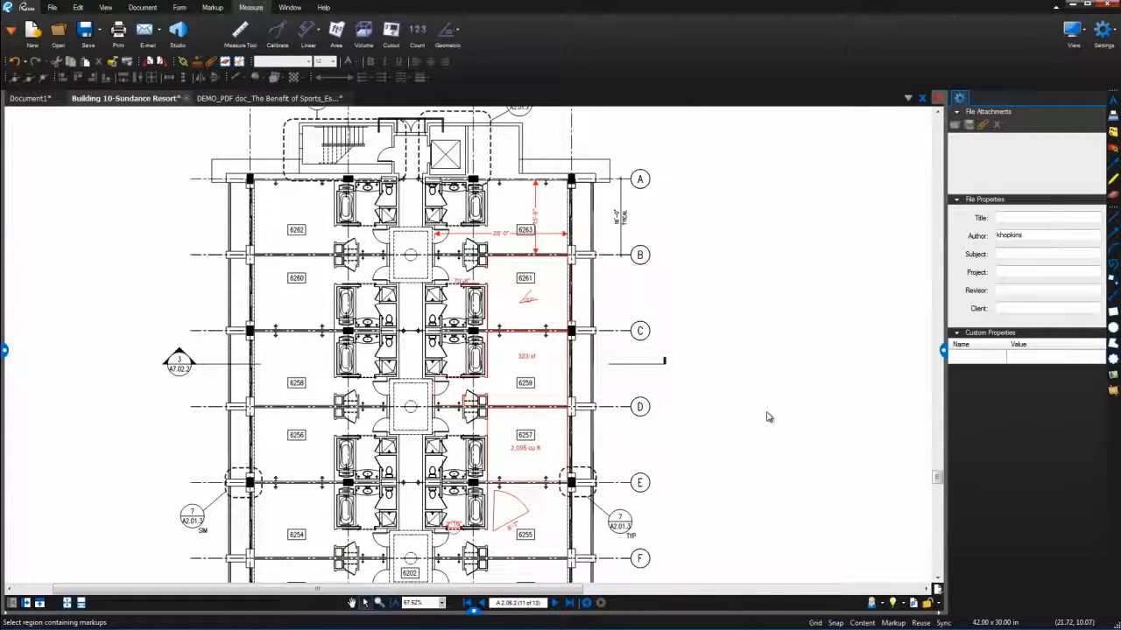
- Examine the properties of the 15'-6" length measurement in room 6263 and the perimeter measurement around room 6261
scroll(578, 211, "up", 5)
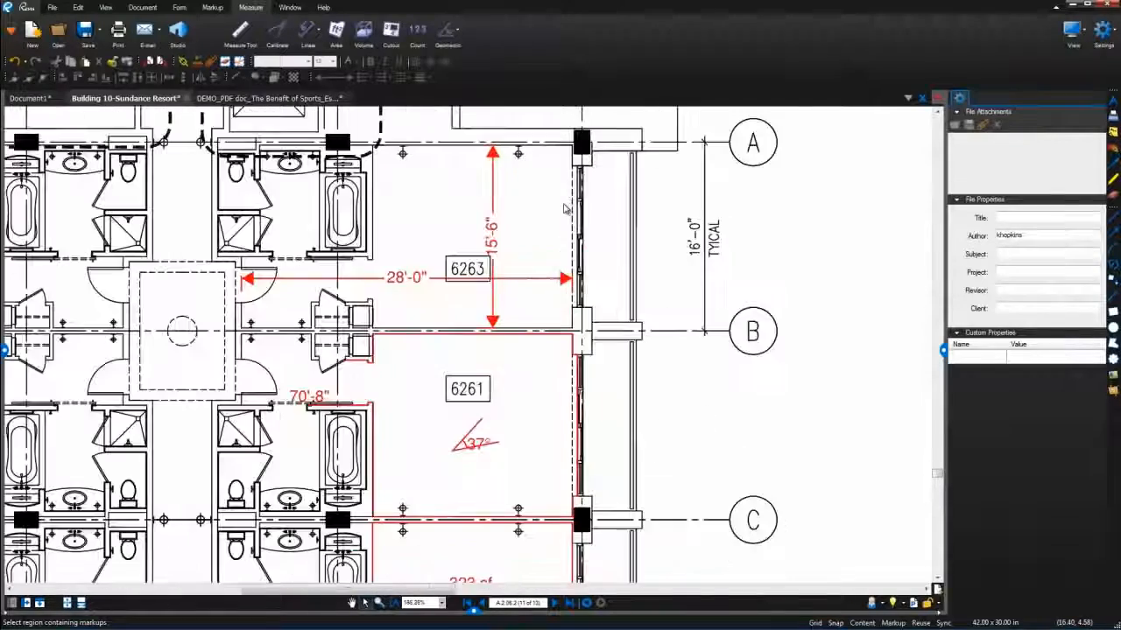
left_click(494, 198)
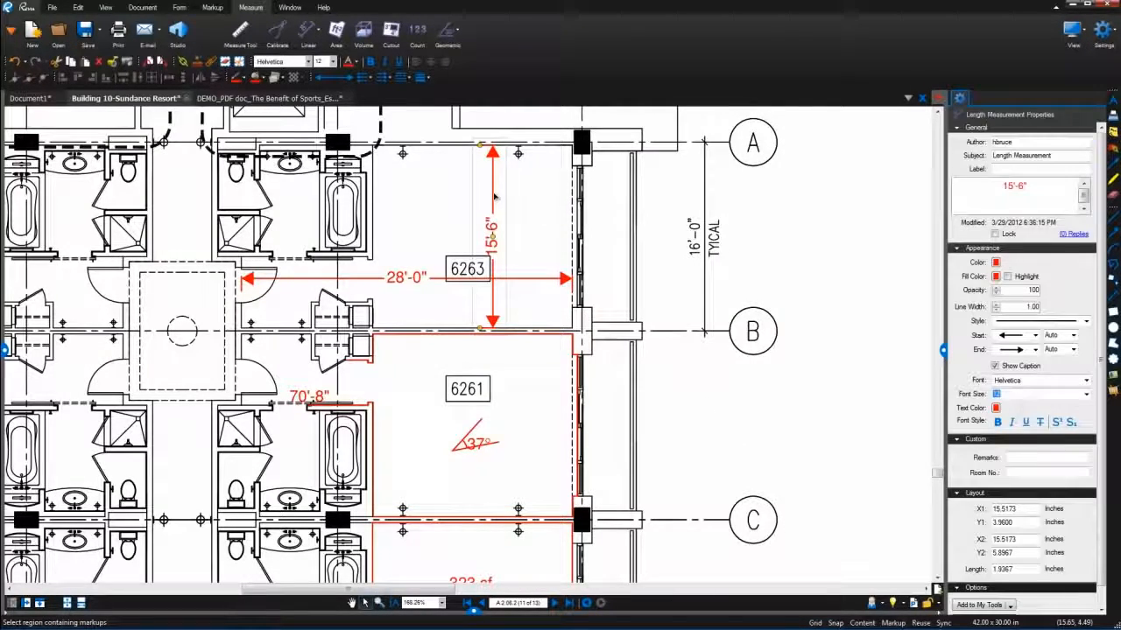
left_click(518, 335)
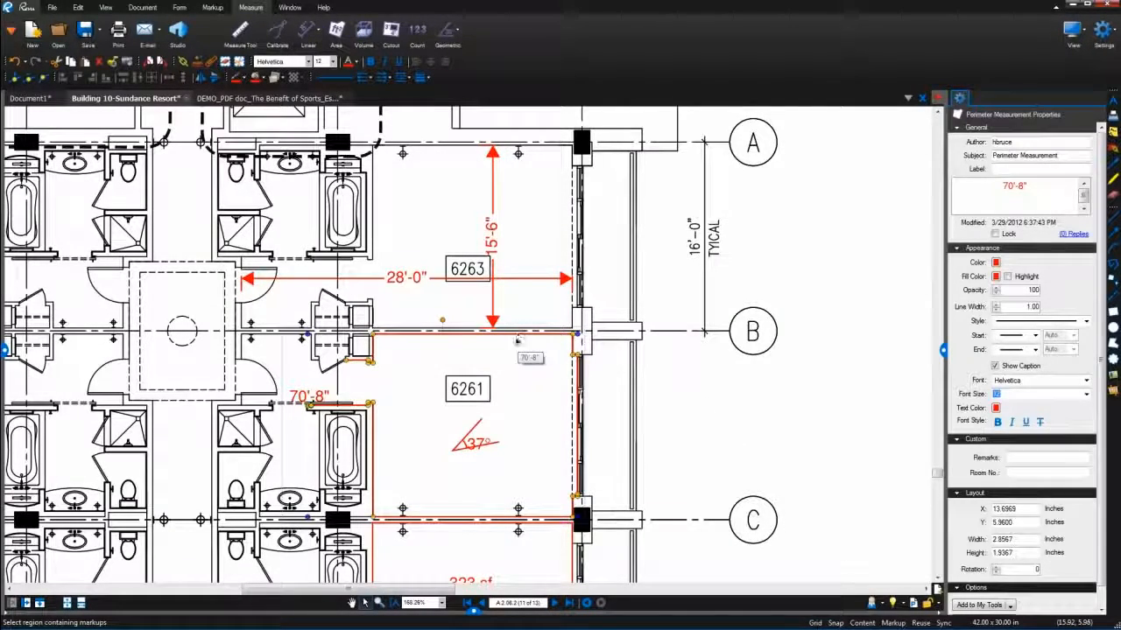
- Select the angle measurement in room 6261 and give it a dashed line style and the Courier font
left_click(483, 424)
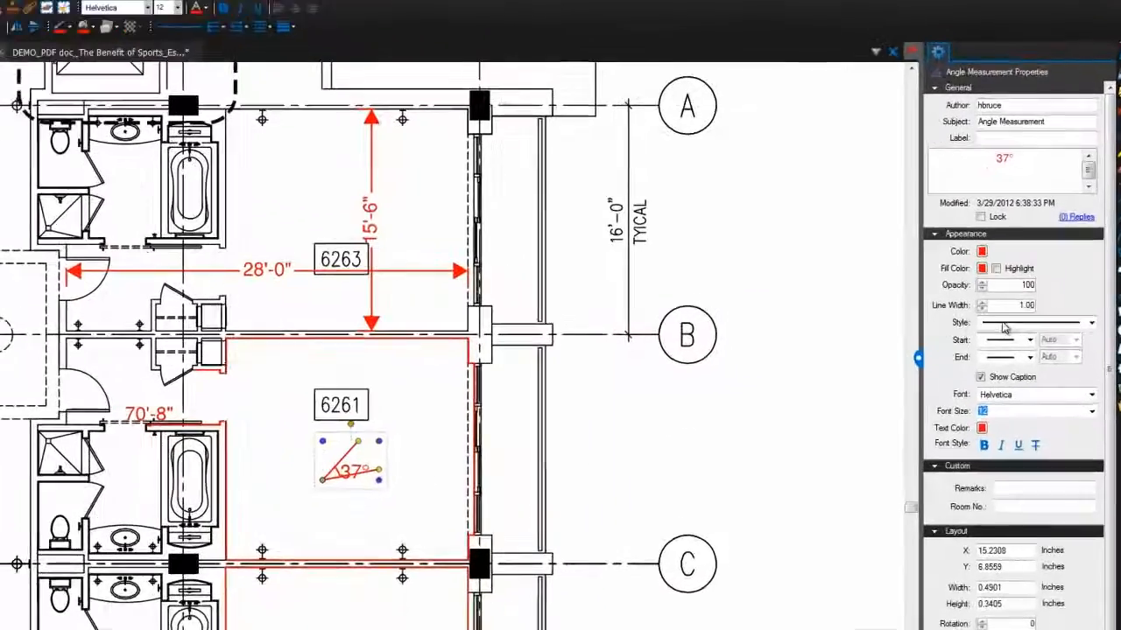
left_click(1005, 327)
left_click(1004, 385)
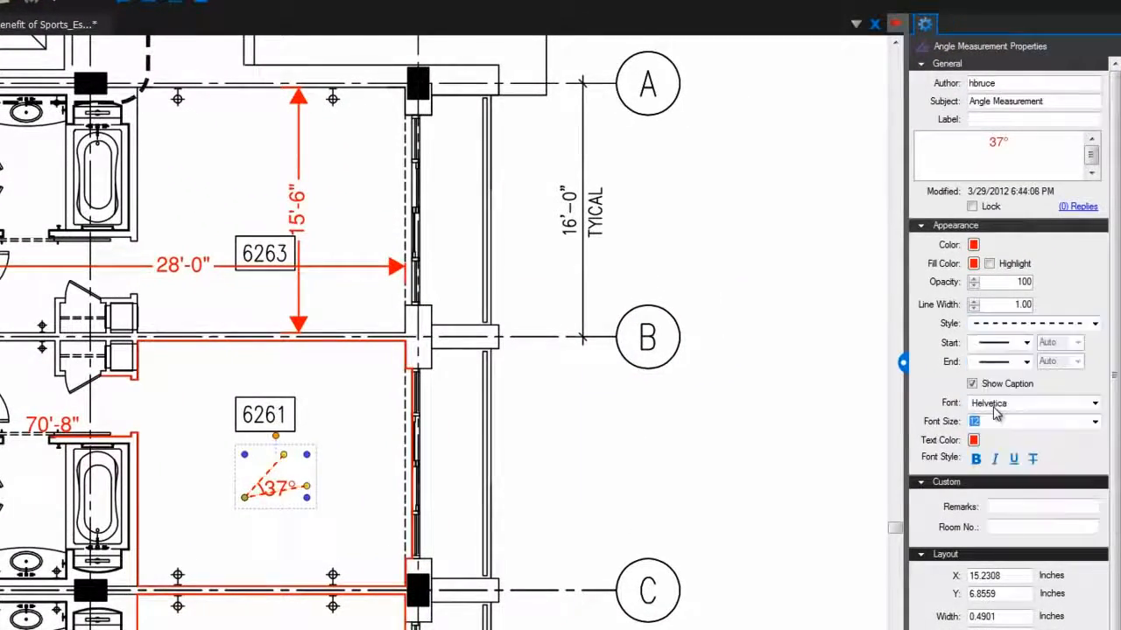
left_click(993, 404)
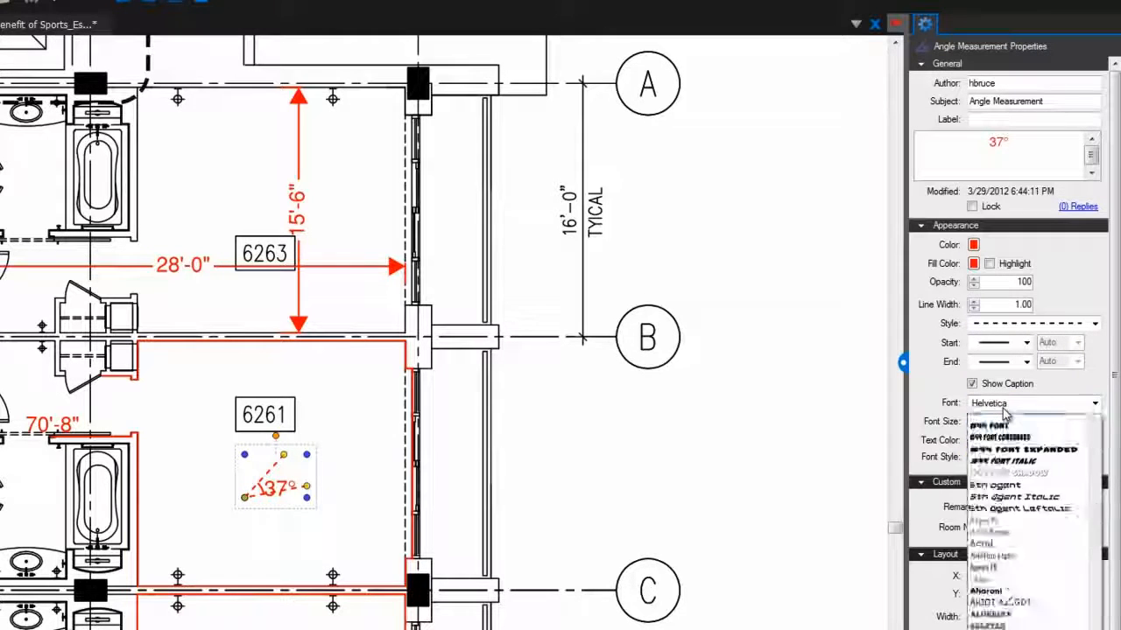
left_click(1004, 445)
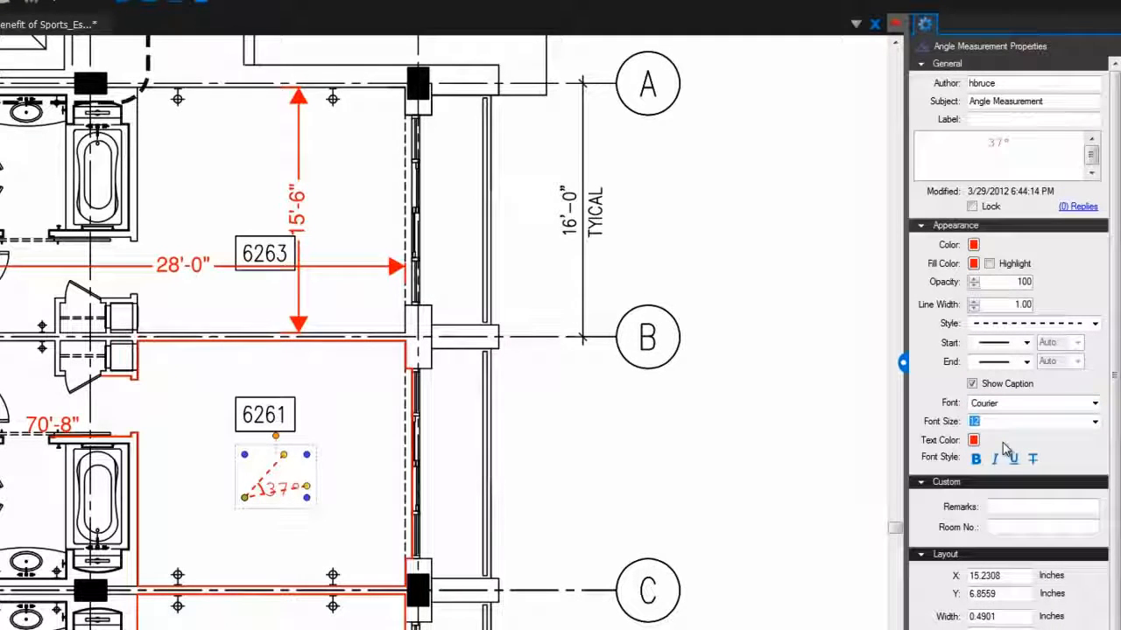
- Give the angle measurement a reversed solid triangle at its end and an open arrowhead at its start
left_click(1028, 363)
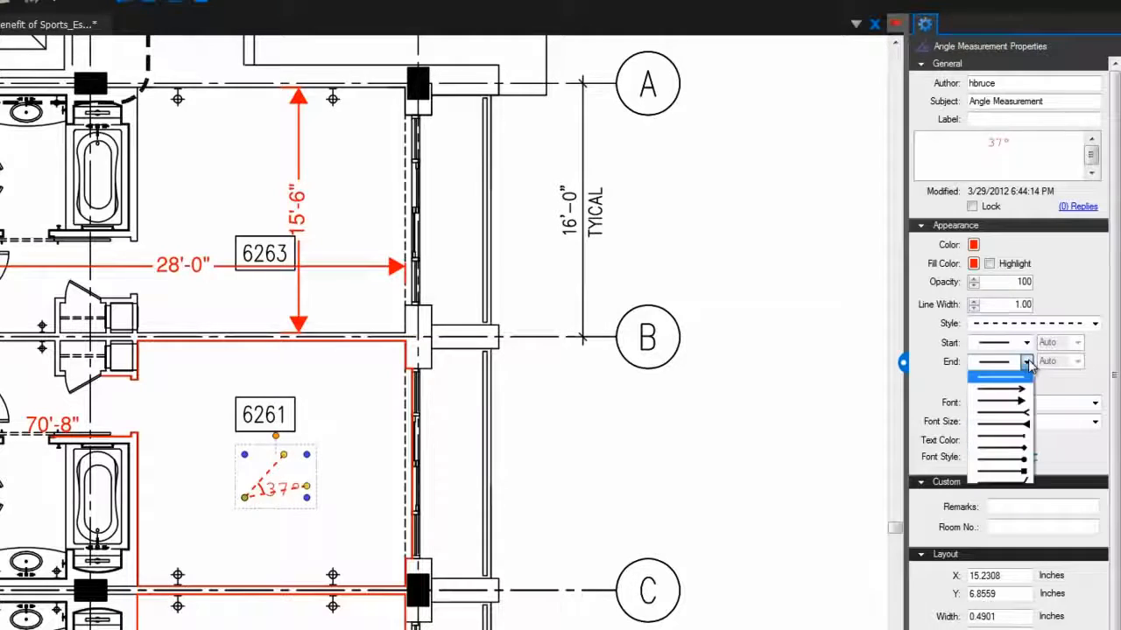
left_click(1002, 411)
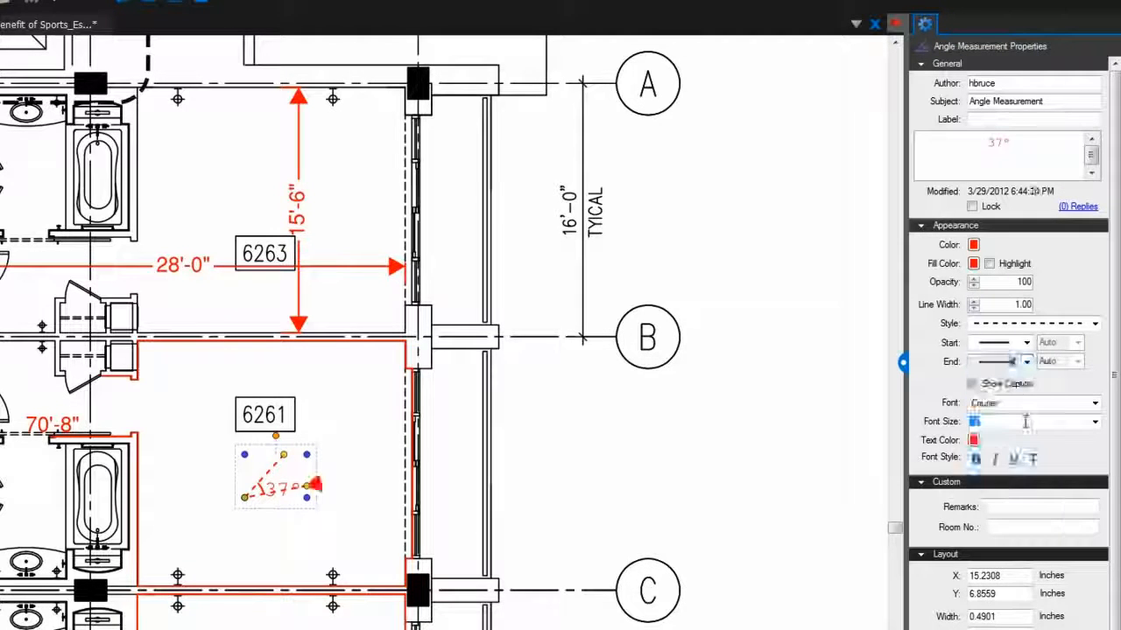
left_click(1027, 343)
left_click(1031, 375)
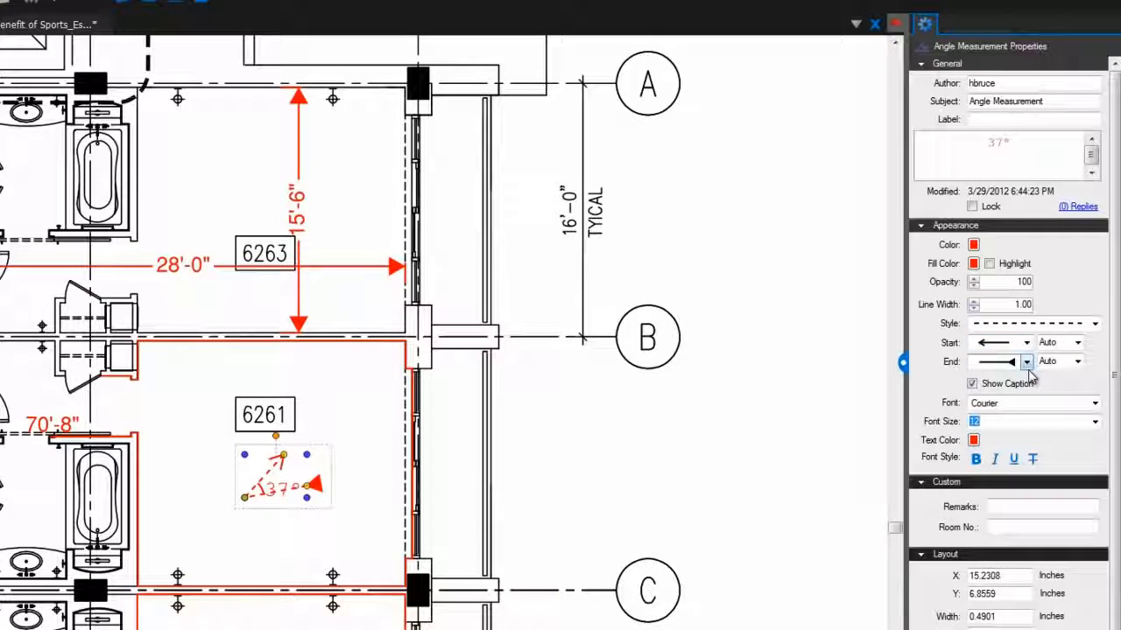
- Hide the caption of the 28'-0" length measurement in room 6263 and show it again
left_click(181, 265)
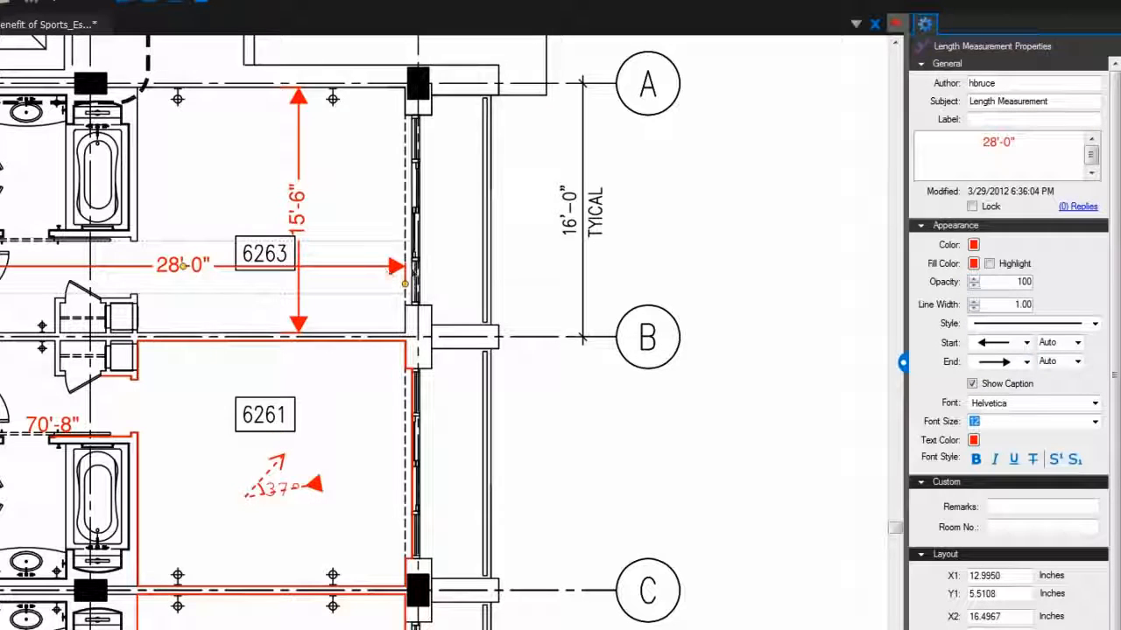
left_click(996, 387)
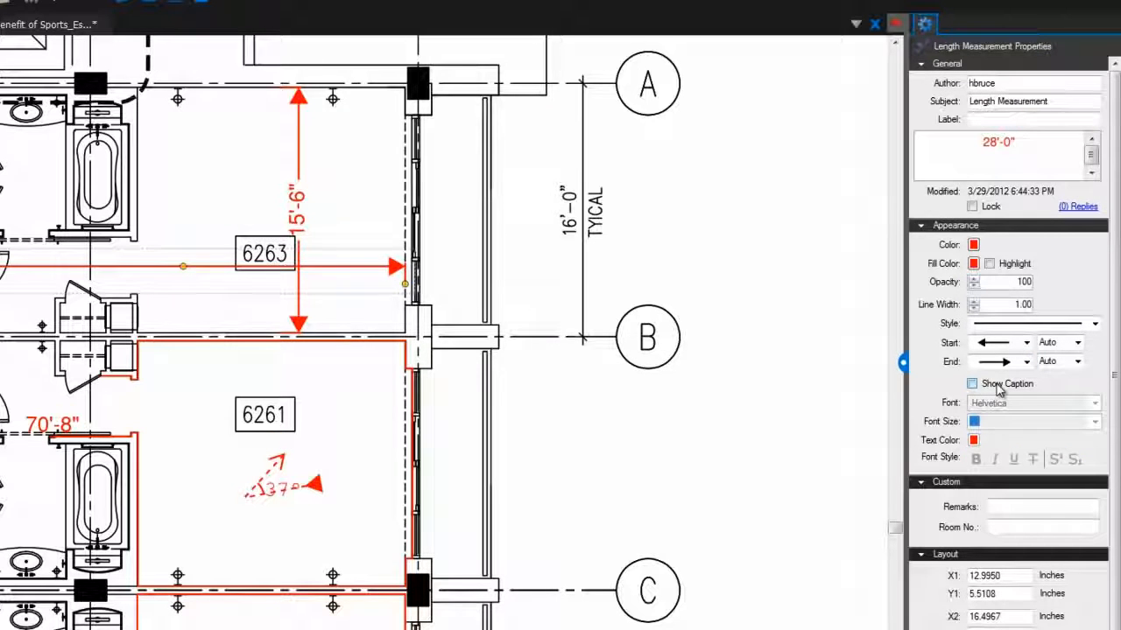
left_click(998, 387)
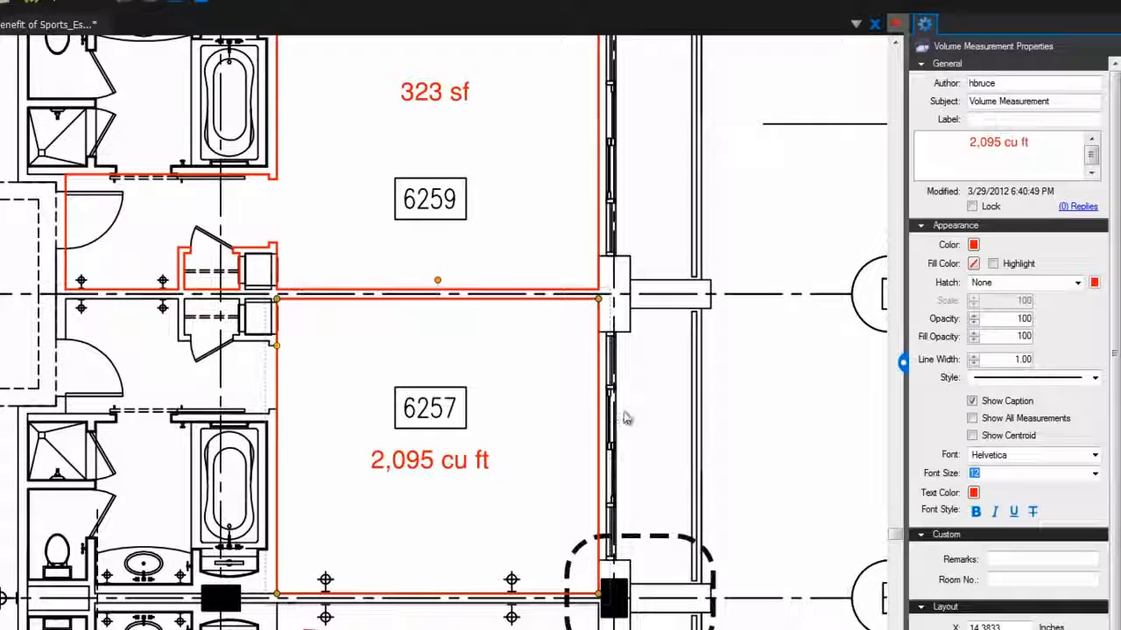
- Give the volume measurement in room 6257 a dark blue outline and a green fill with highlighting enabled
left_click(973, 245)
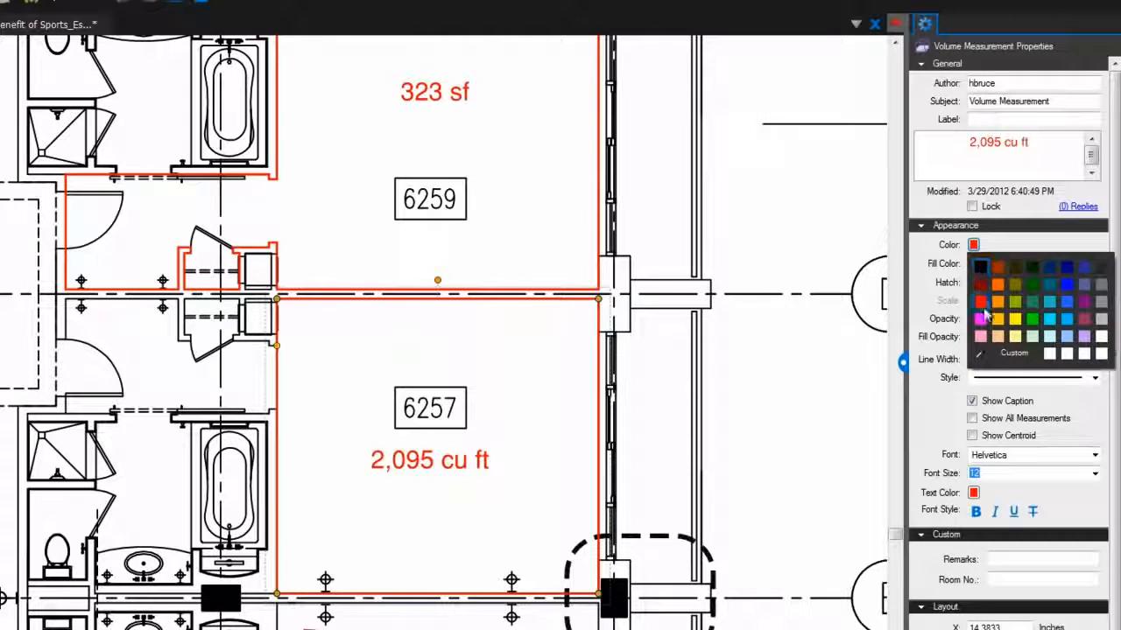
left_click(1077, 287)
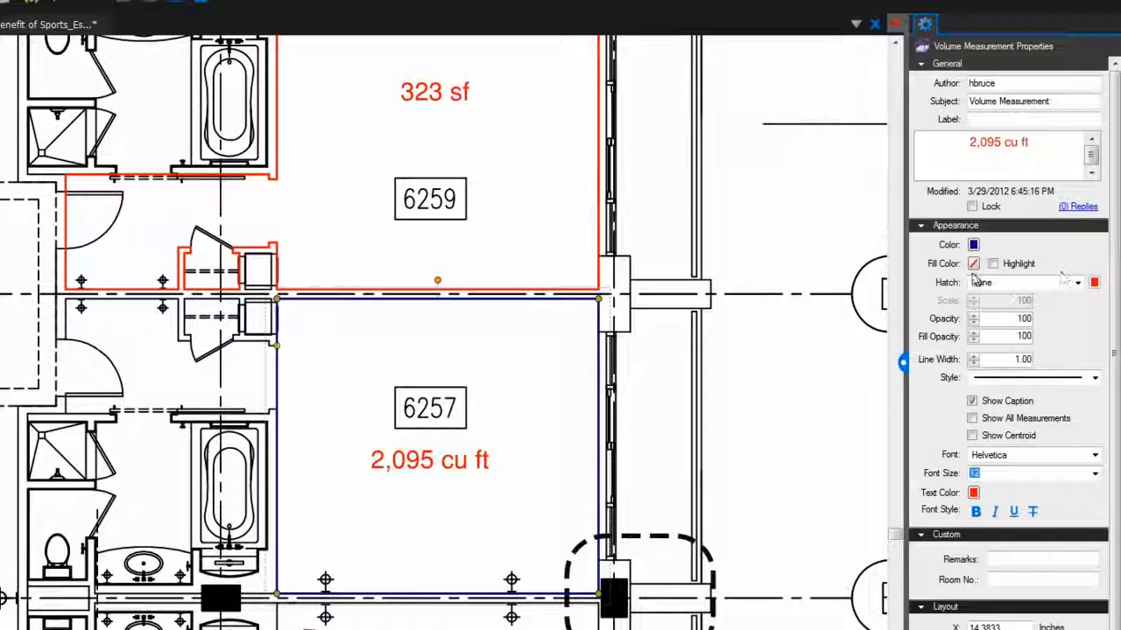
left_click(973, 264)
left_click(1032, 321)
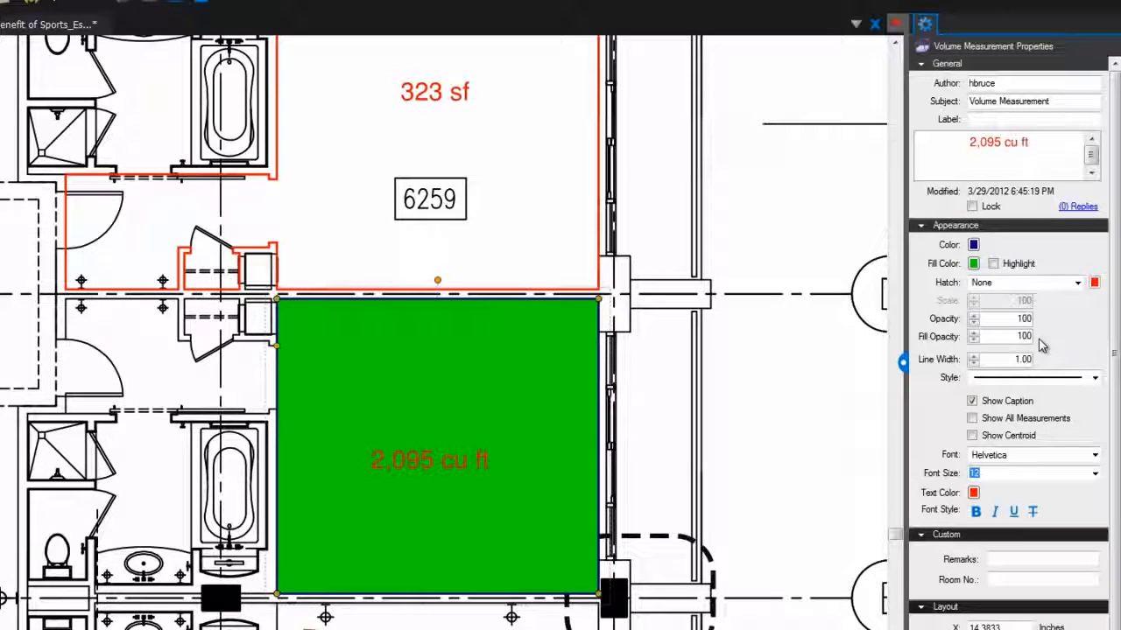
left_click(992, 263)
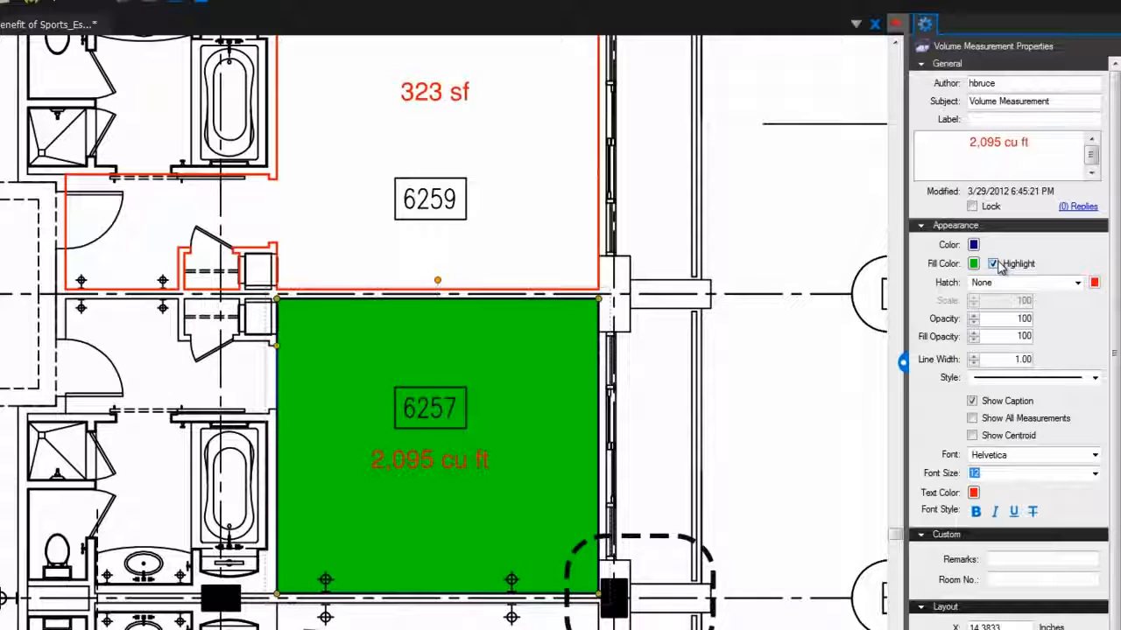
- Apply a dark blue Diagonal Brick hatch at a scale of 50 to the volume measurement in room 6257
left_click(1074, 283)
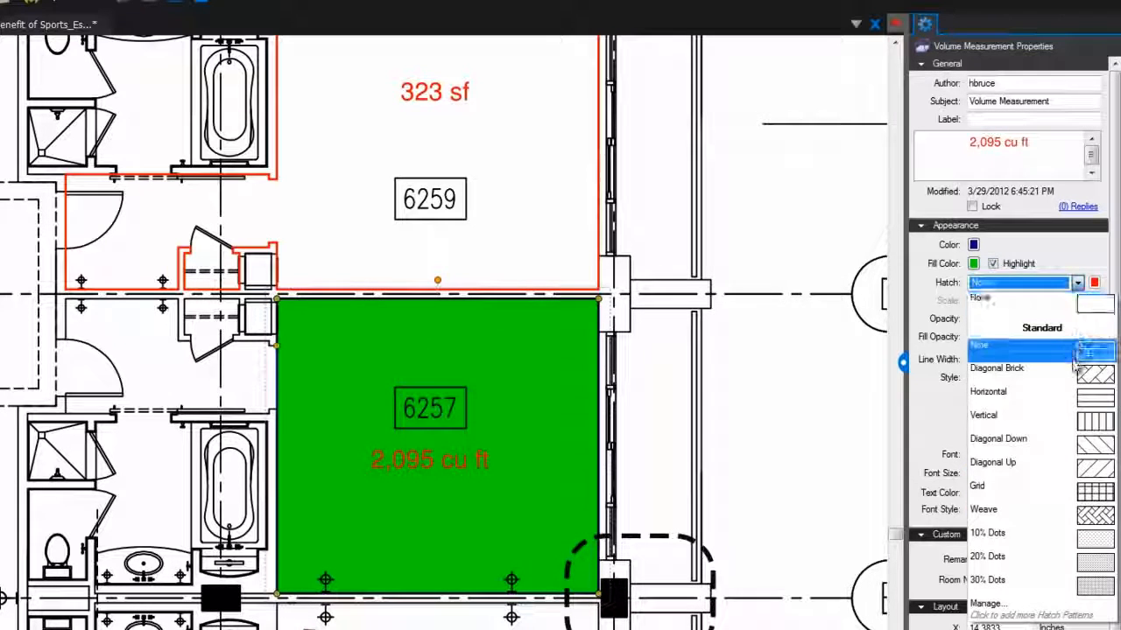
left_click(1075, 373)
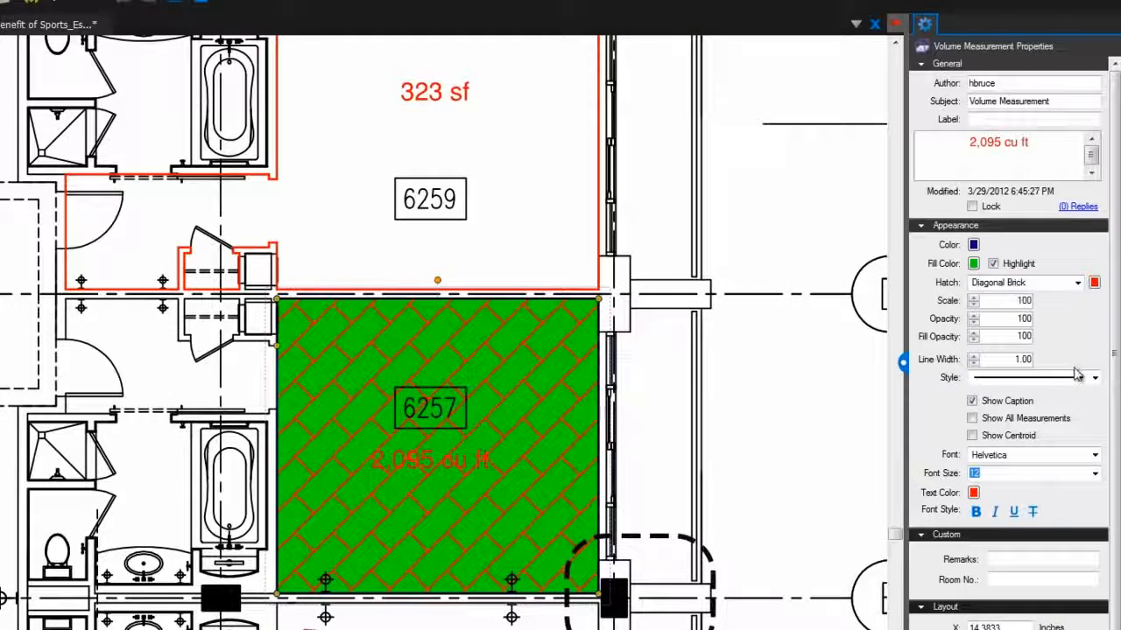
left_click(1094, 282)
left_click(1090, 315)
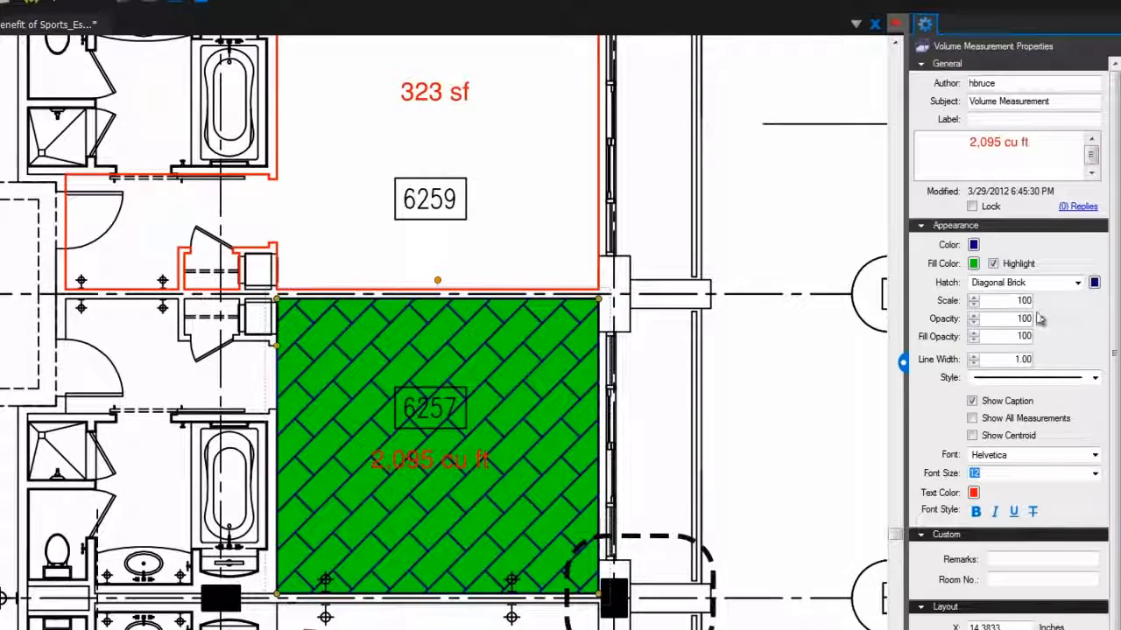
left_click(974, 304)
left_click(974, 304)
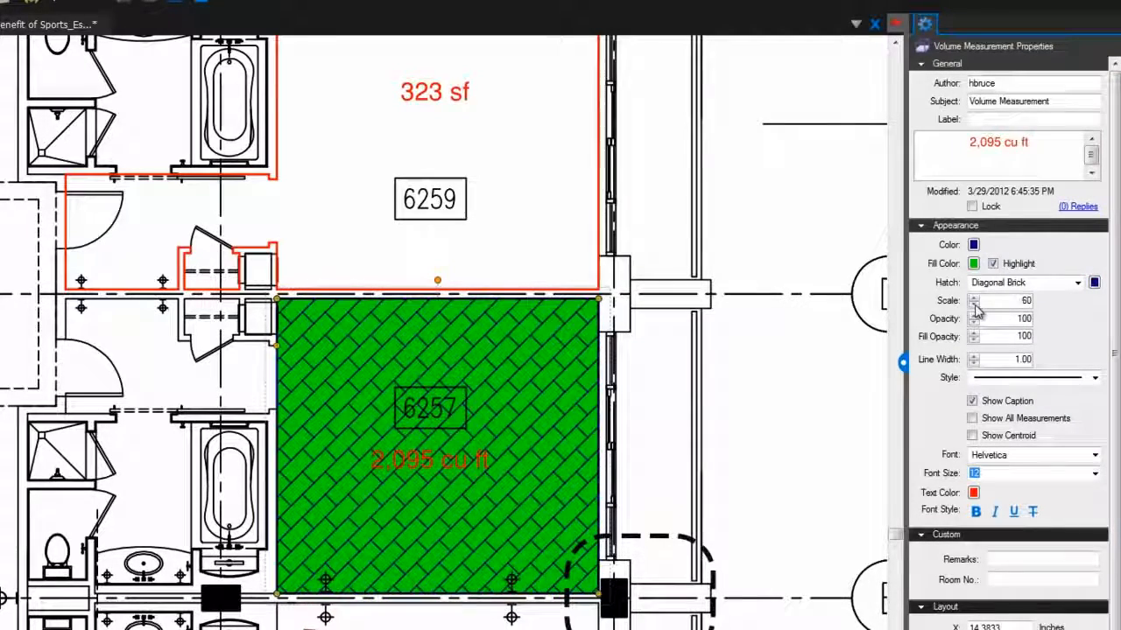
left_click(973, 305)
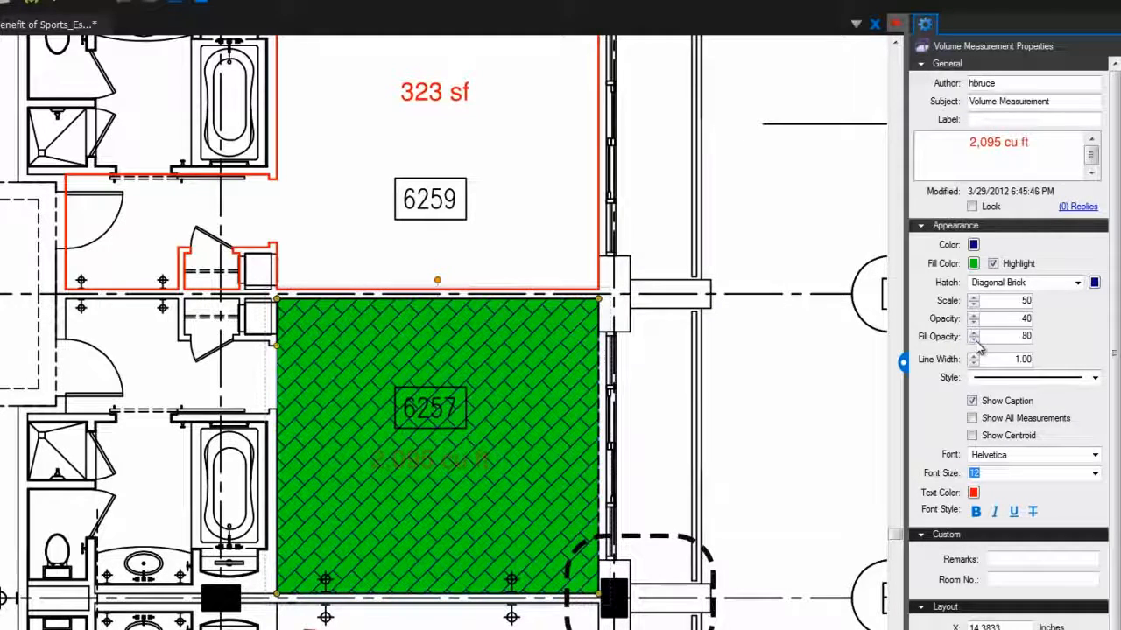
- Reduce the volume measurement's fill opacity to 40
left_click(974, 340)
left_click(973, 339)
left_click(974, 340)
left_click(973, 340)
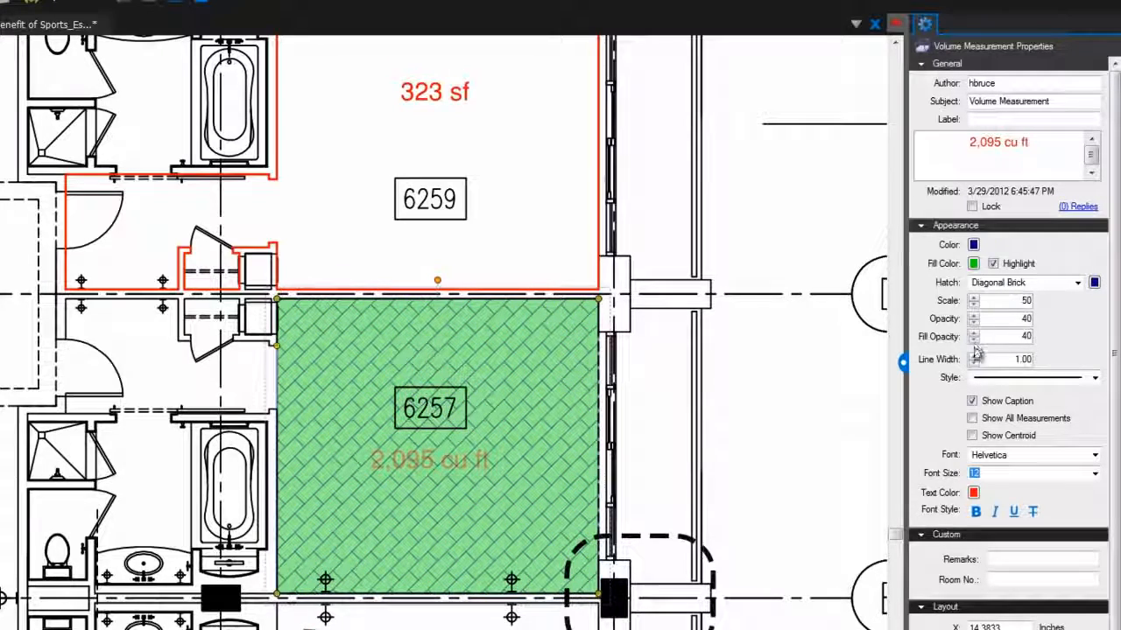
- Set the volume measurement's line width to 0.00 and its line style to Dashed 4
left_click(974, 356)
left_click(974, 355)
left_click(974, 365)
left_click(975, 365)
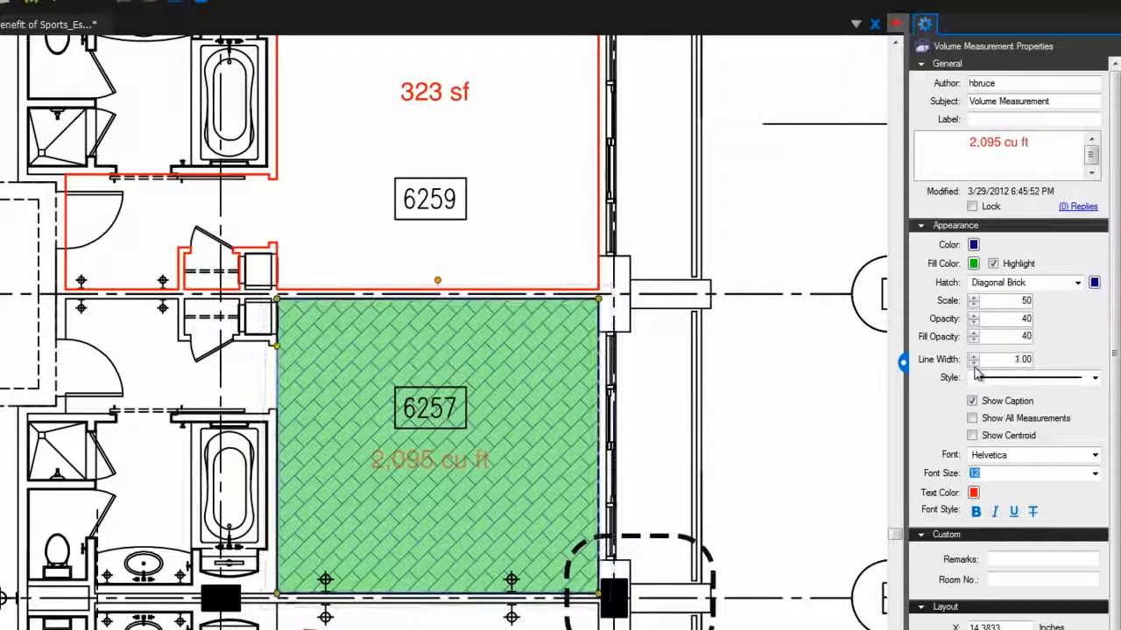
left_click(974, 364)
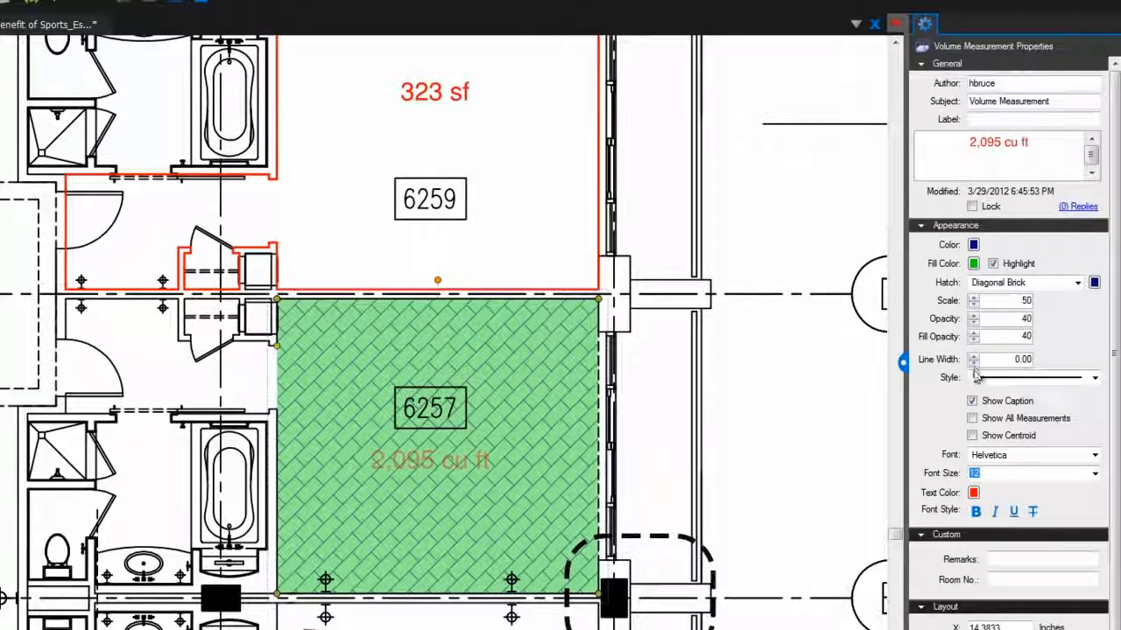
left_click(1038, 378)
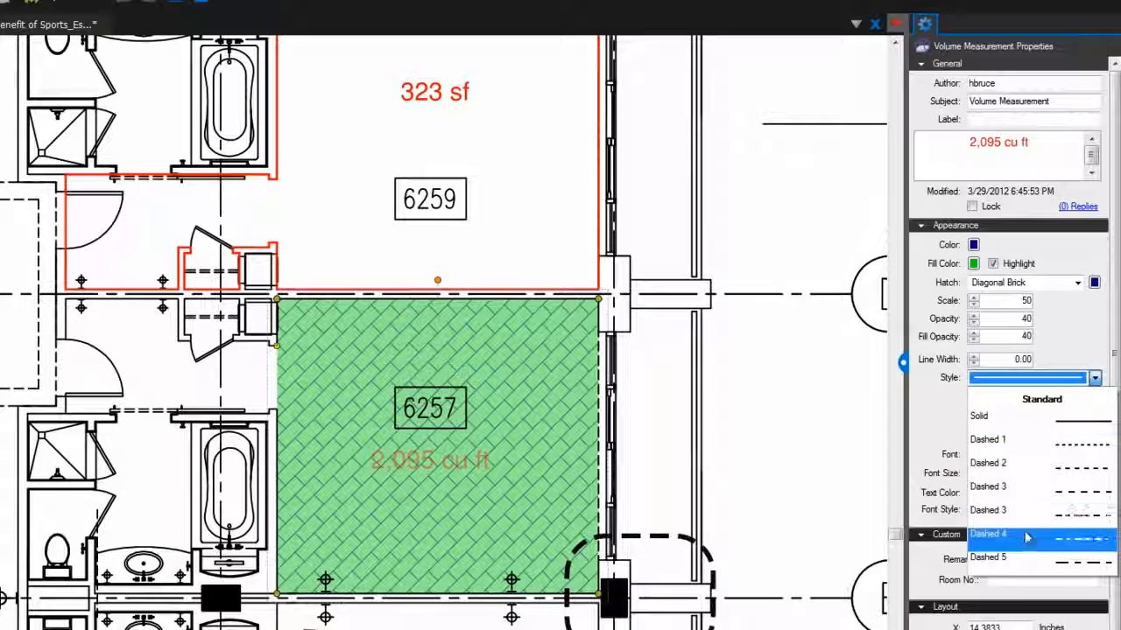
left_click(1030, 534)
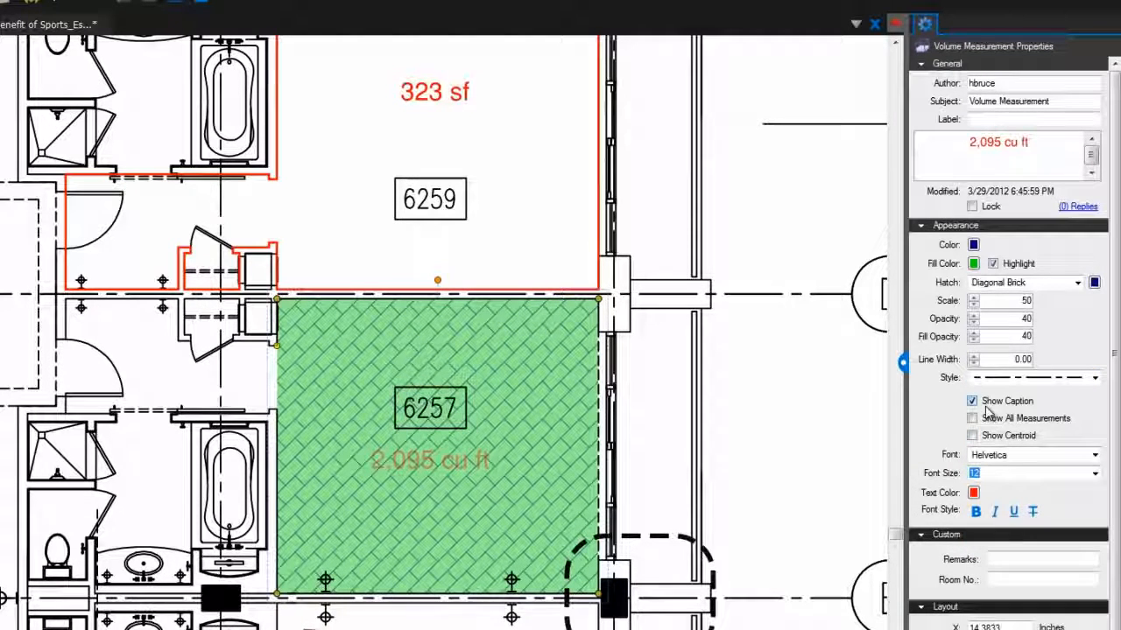
- Toggle the volume measurement's caption off and on, and include all measurements in it
left_click(988, 412)
left_click(987, 411)
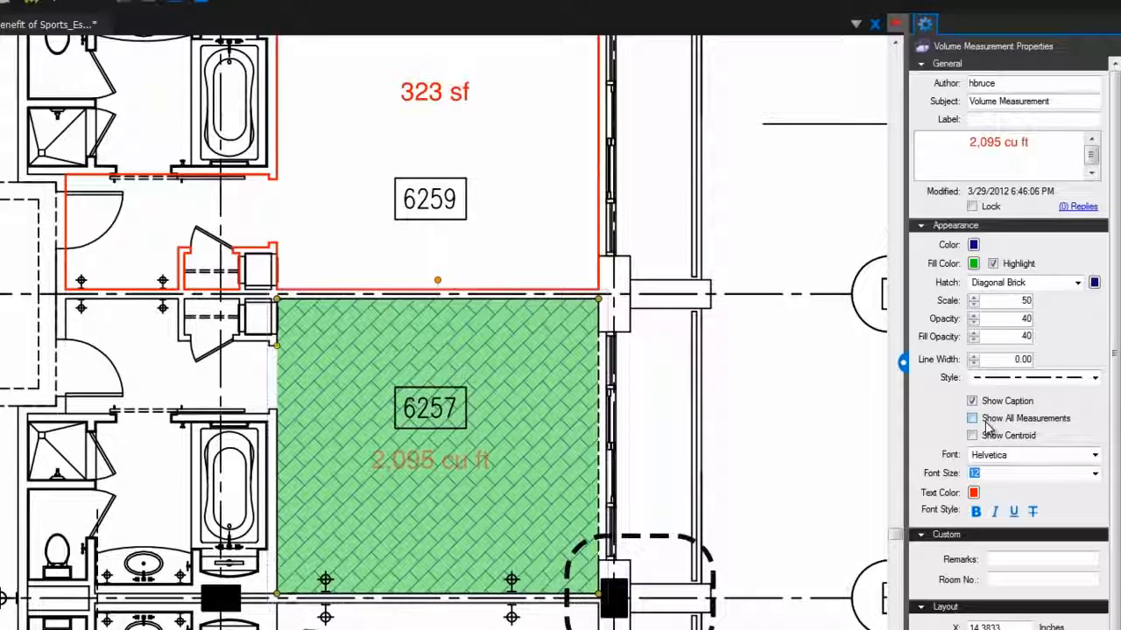
left_click(986, 423)
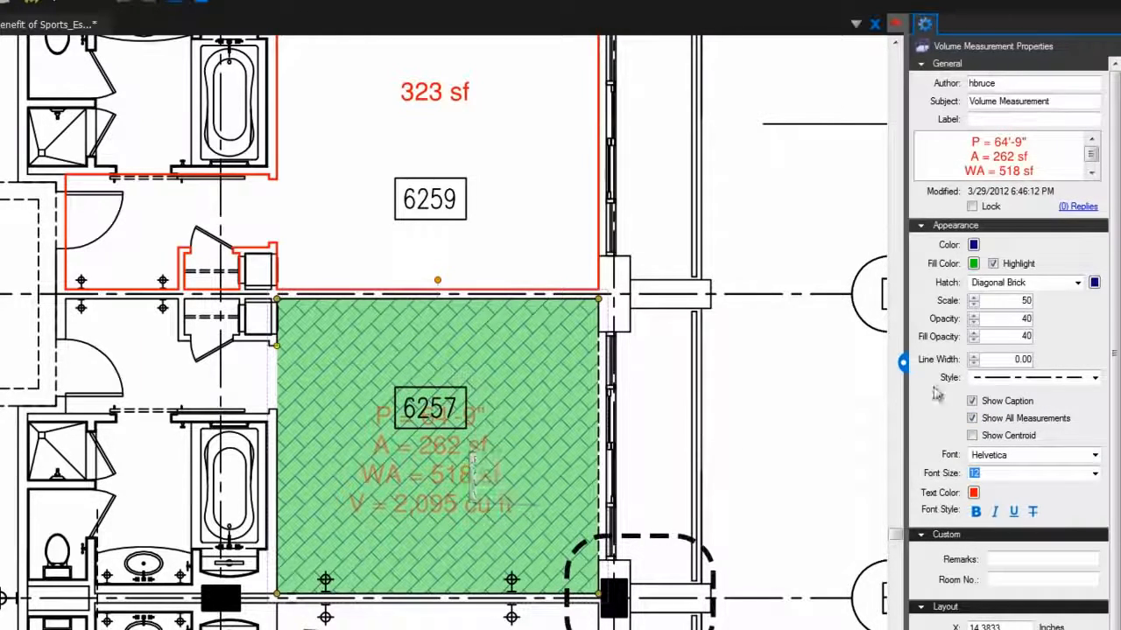
- Set the volume measurement's opacity to 100 and move its caption below the 6257 room label
left_click(973, 316)
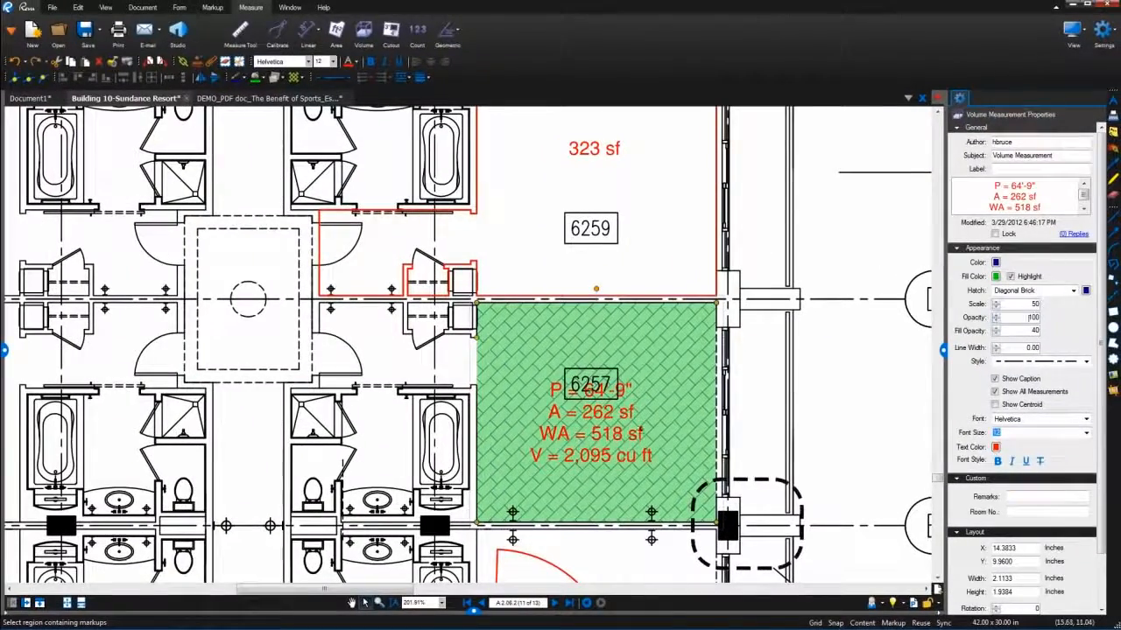
left_click_drag(624, 431, 627, 464)
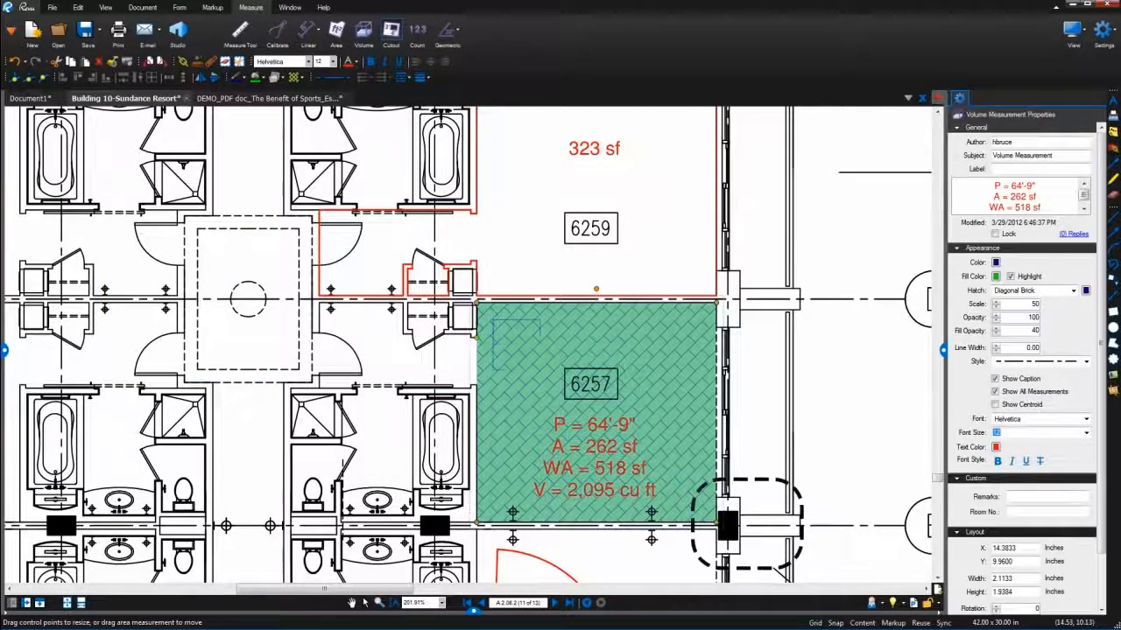
- Cut a rectangular opening into the volume measurement in room 6257 and another into the area measurement in room 6259, and clear the selection
left_click_drag(540, 350, 564, 383)
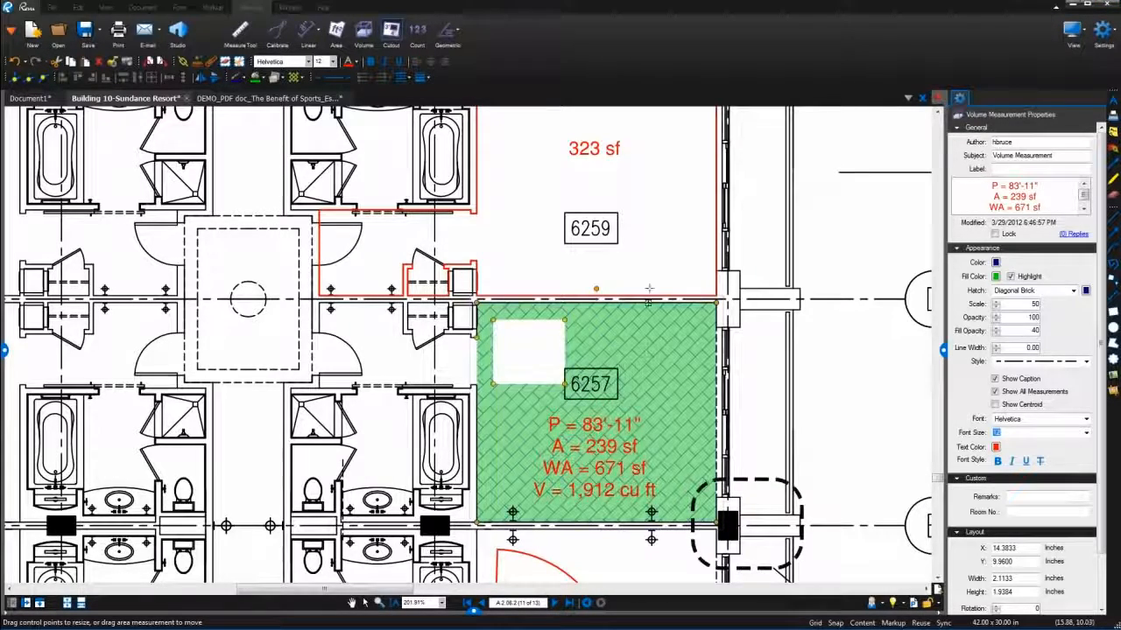
left_click_drag(634, 212, 704, 282)
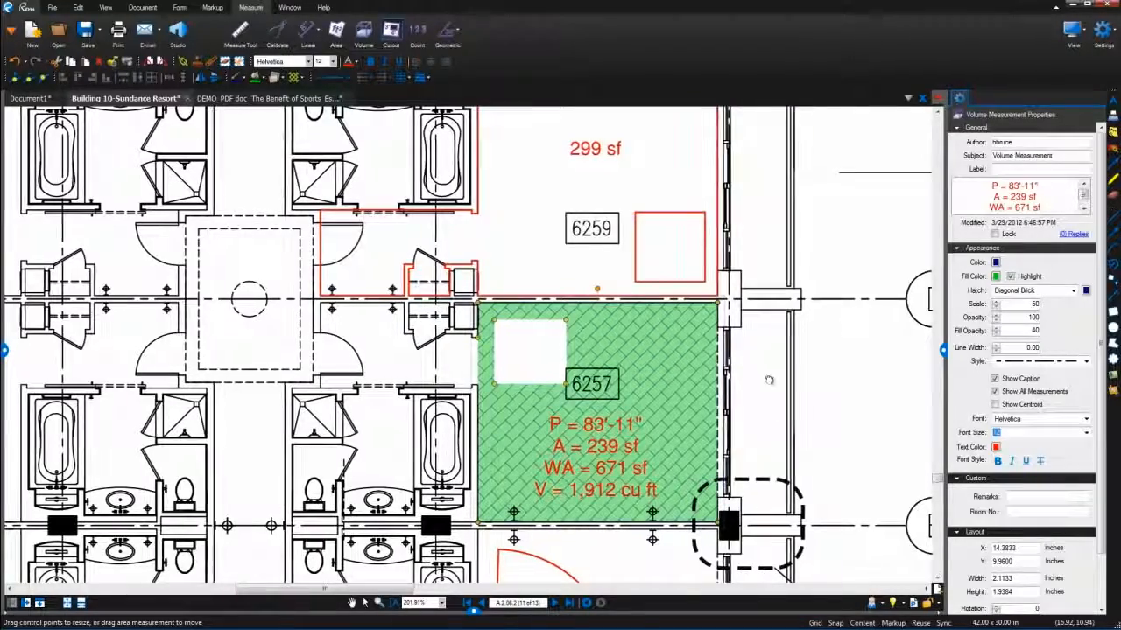
left_click_drag(769, 380, 781, 47)
key("Escape")
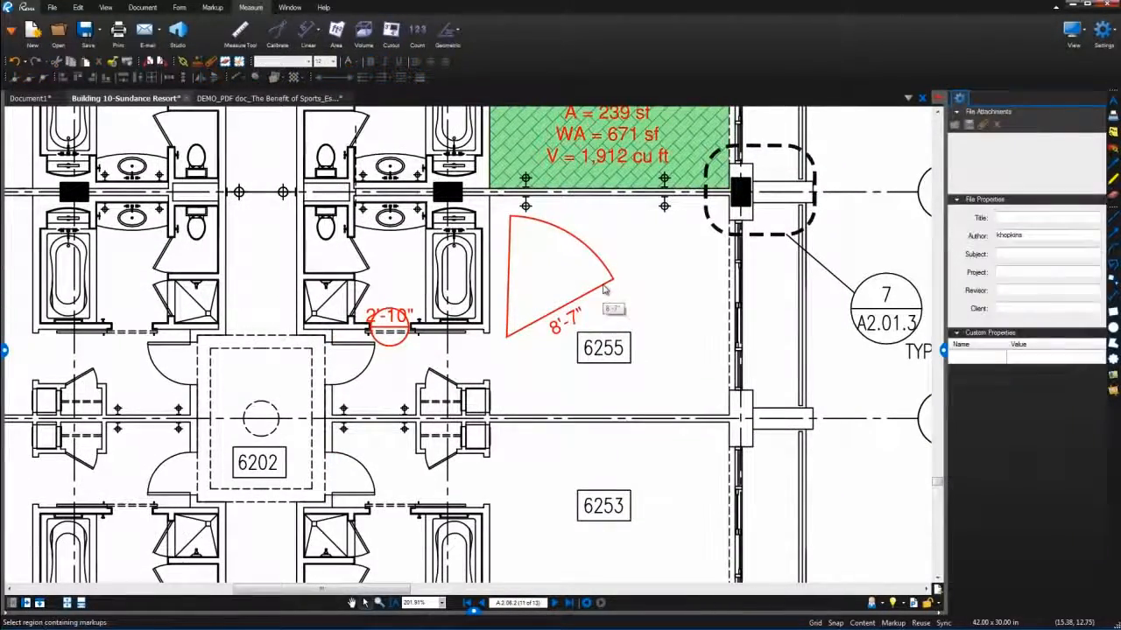
- Give the 2'-10" diameter measurement an orange highlight fill and turn on all measurements for the 8'-7" radius measurement
left_click(604, 289)
left_click(388, 322)
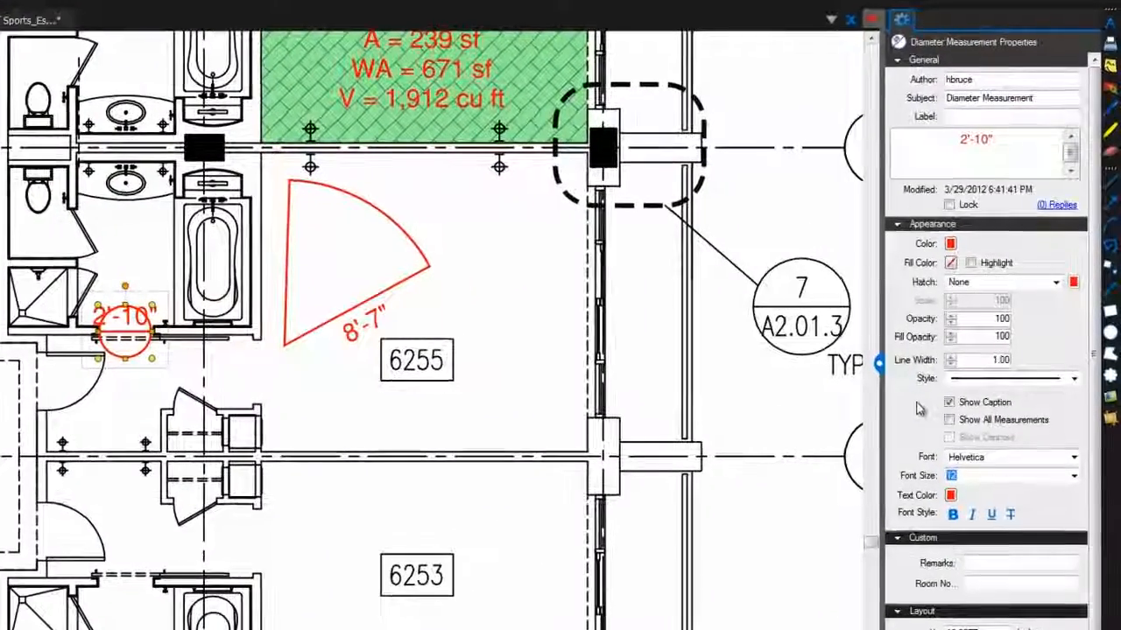
left_click(970, 262)
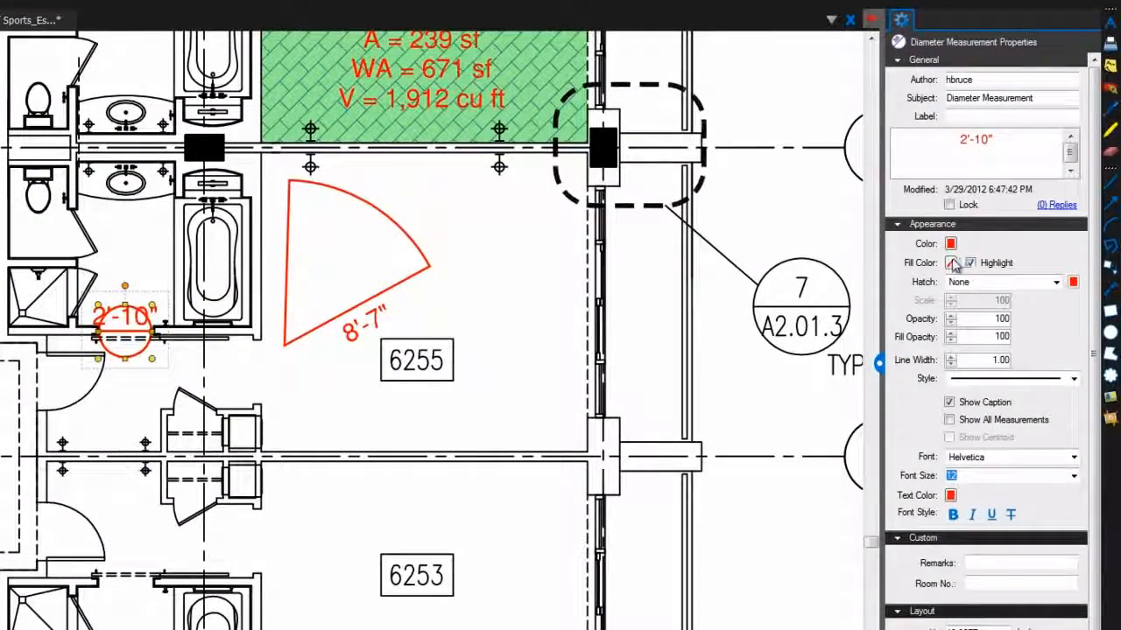
left_click(950, 263)
left_click(977, 355)
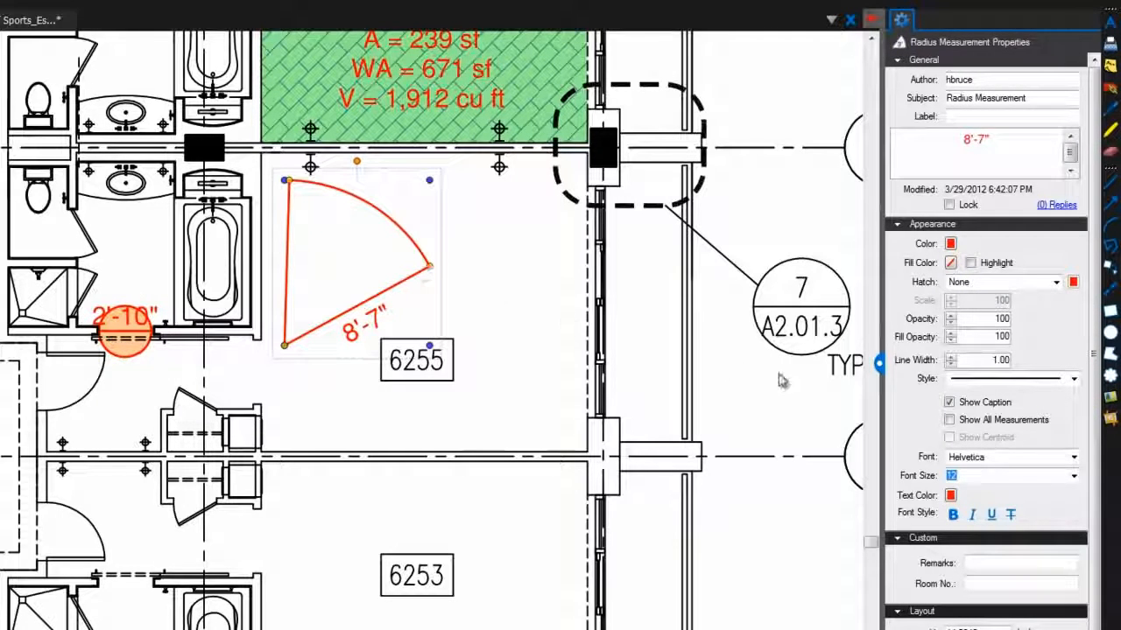
left_click(949, 421)
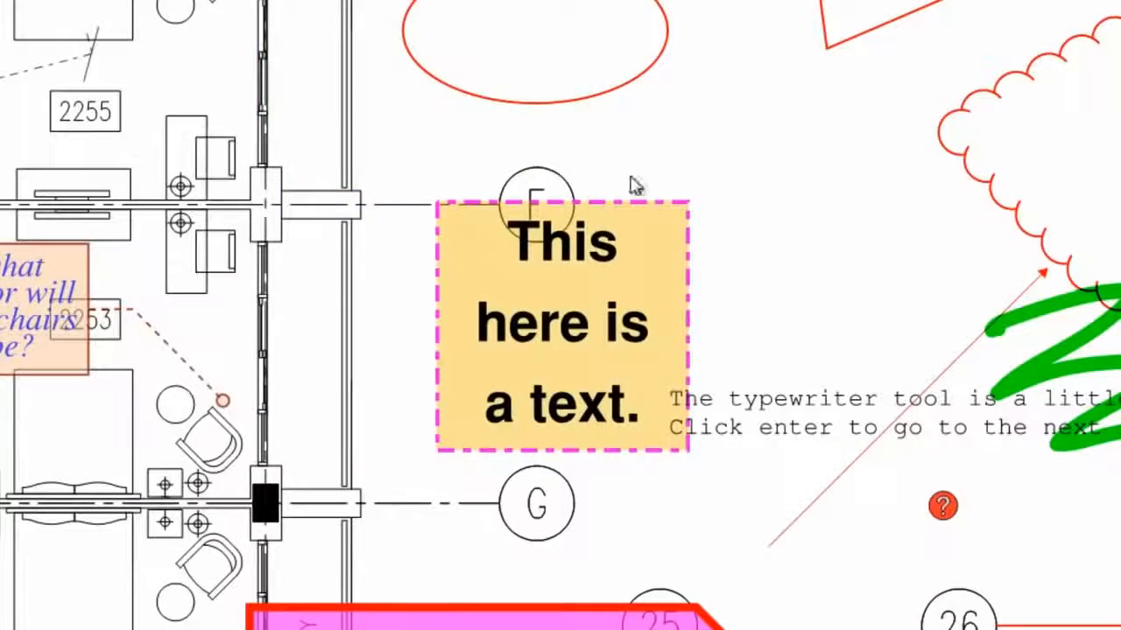
- Rotate the "This here is a text." text box freehand and set its rotation to 180
left_click(590, 206)
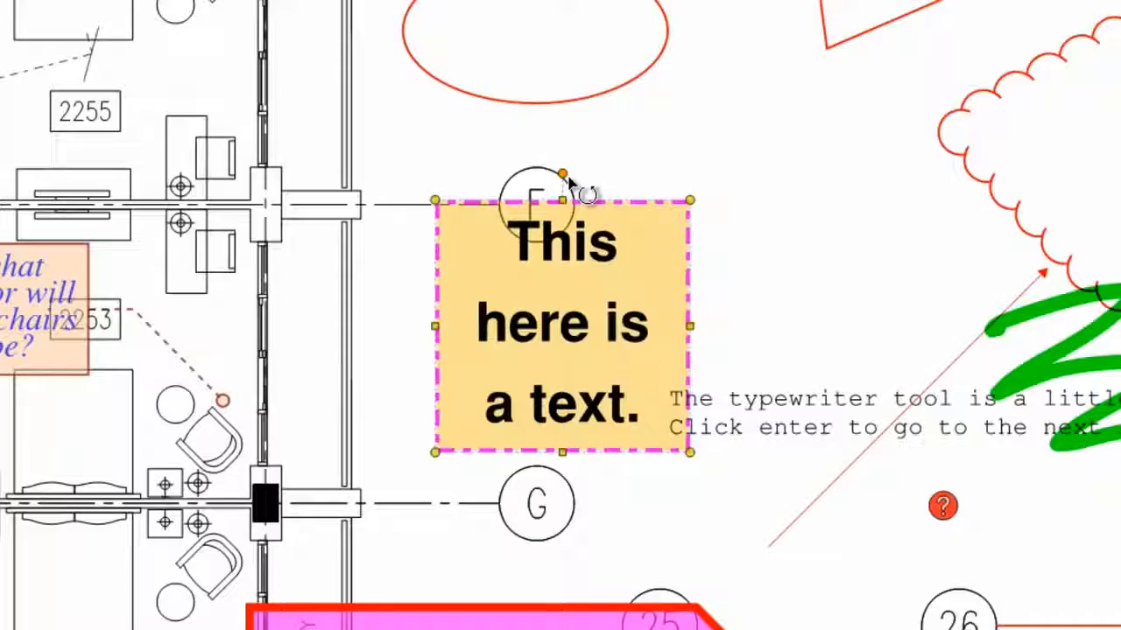
left_click_drag(562, 175, 473, 200)
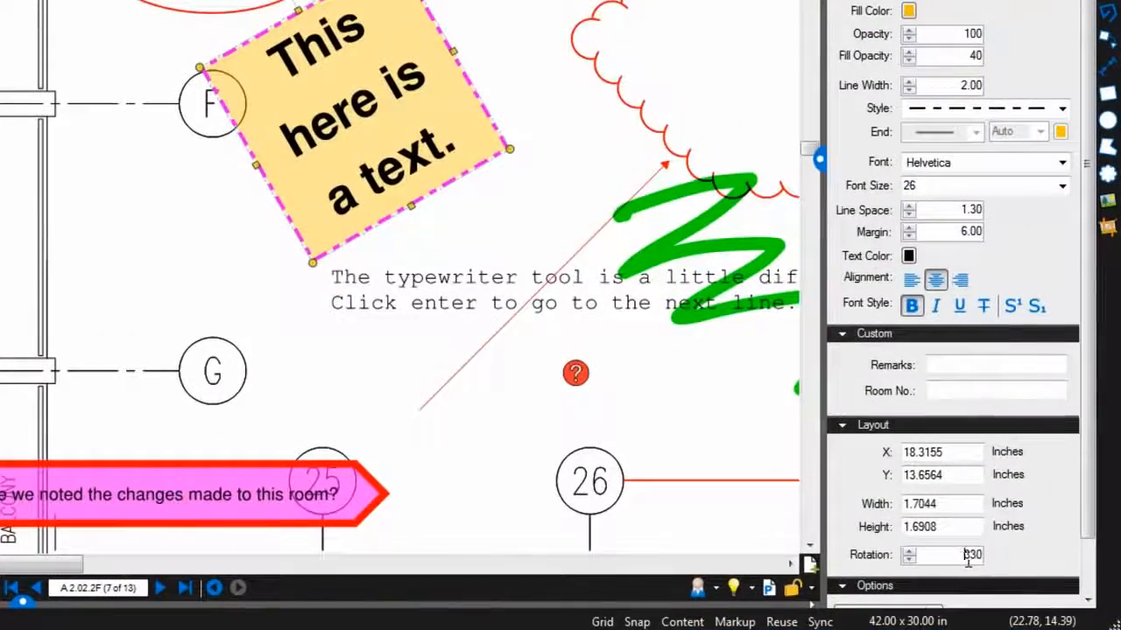
type("1")
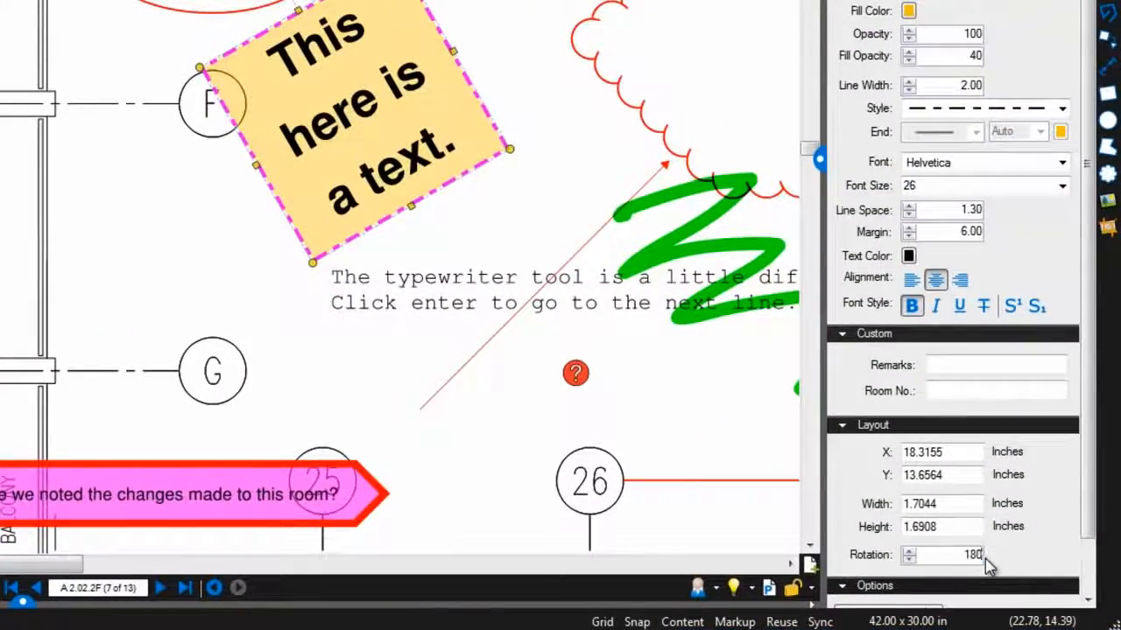
type("80")
key("Return")
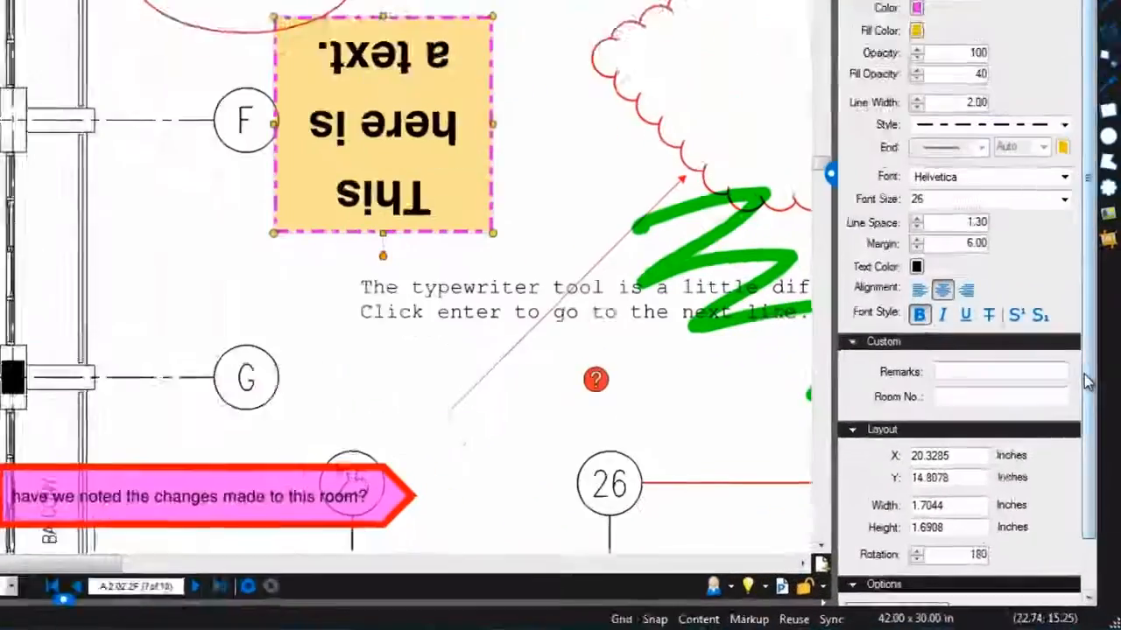
- Save the rotated text box's properties as default and add a new text box reading "It has same properties", widened to about 2.16 inches
left_click_drag(1100, 478, 1078, 563)
left_click(906, 585)
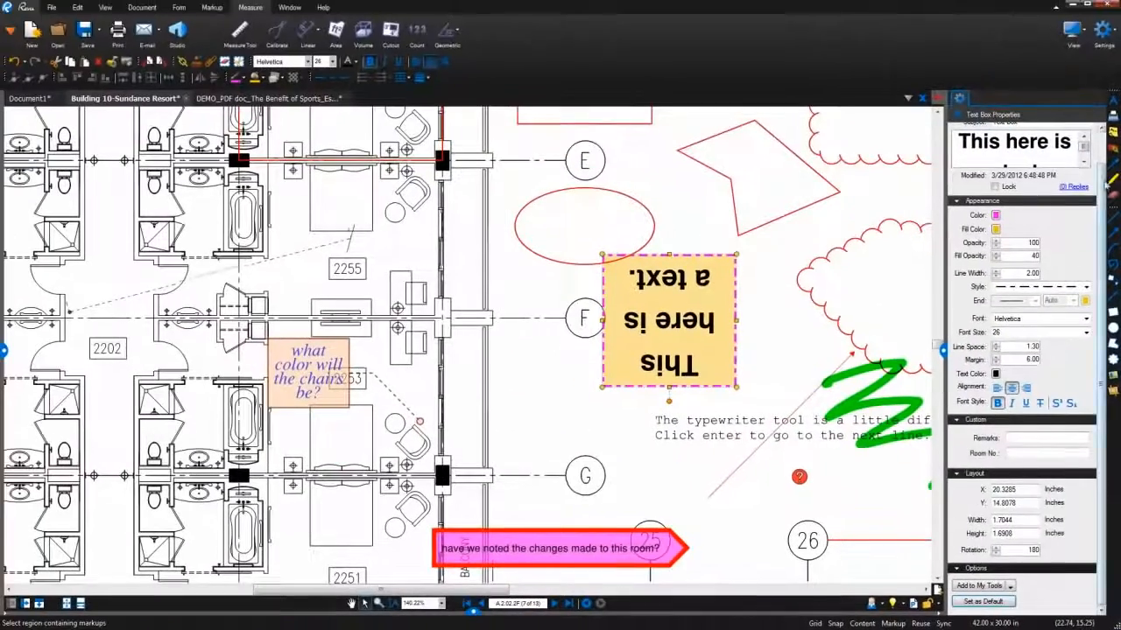
left_click(1113, 103)
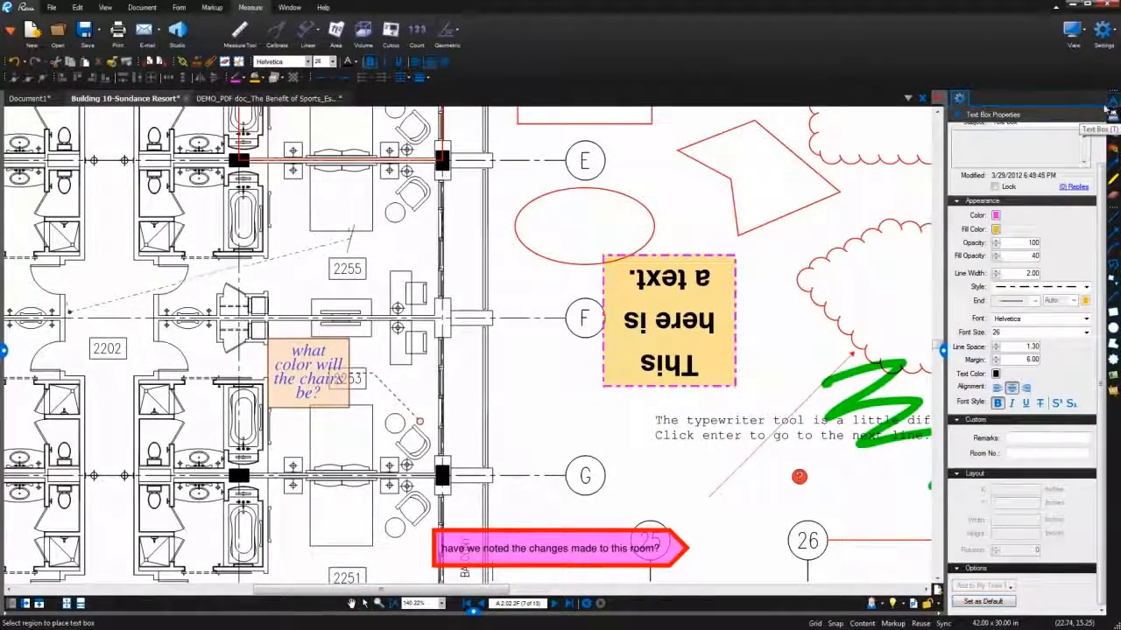
left_click_drag(458, 206, 587, 326)
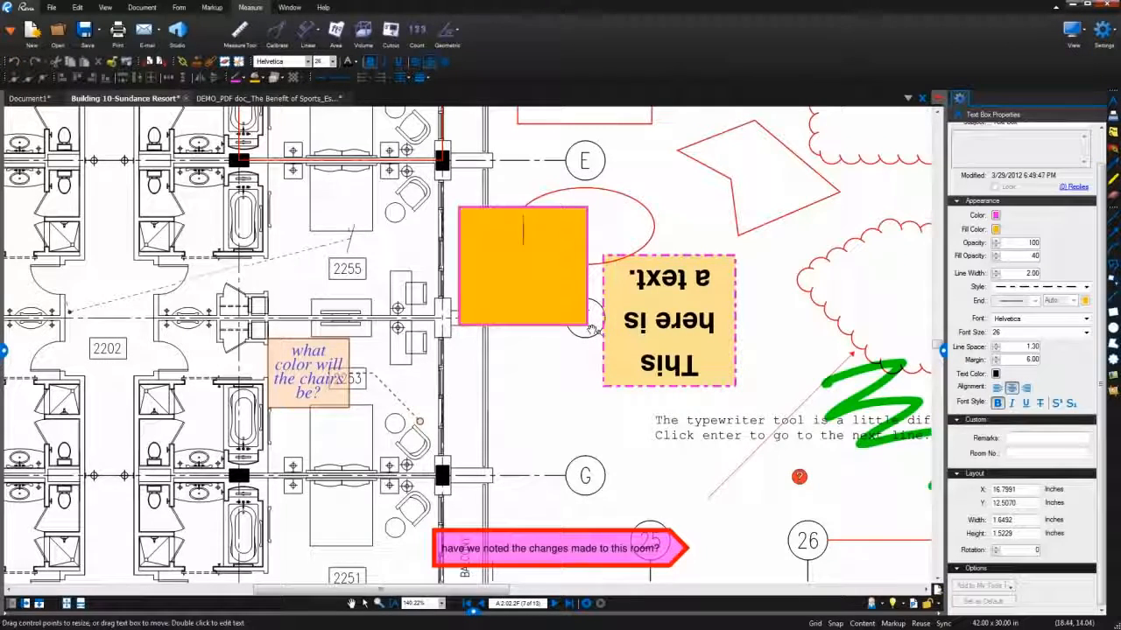
type("It has same ")
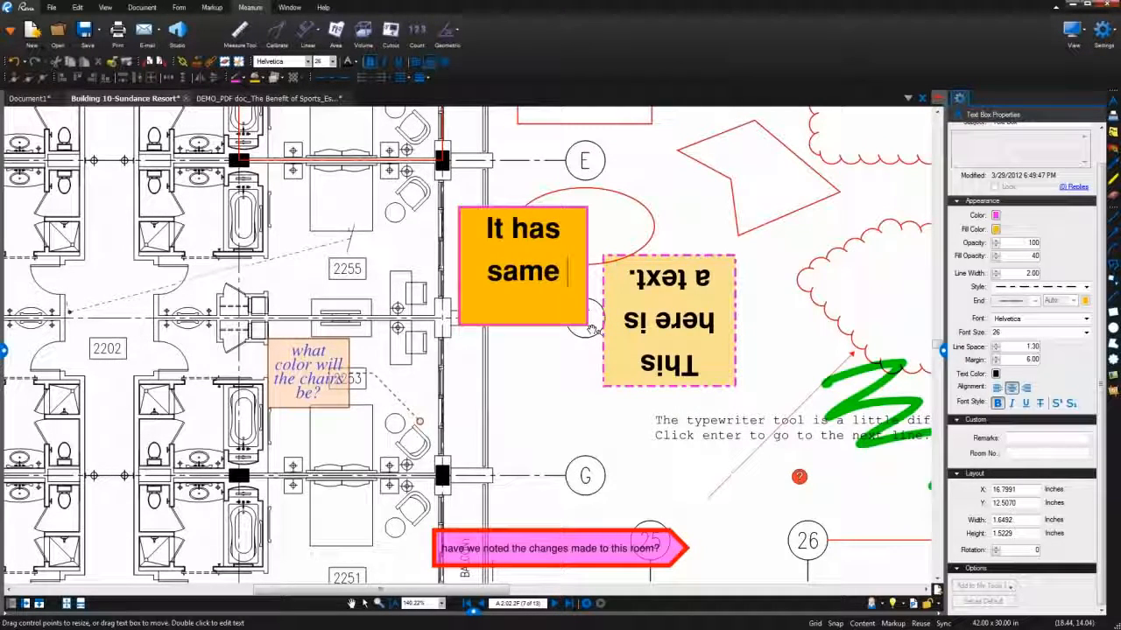
type("properties")
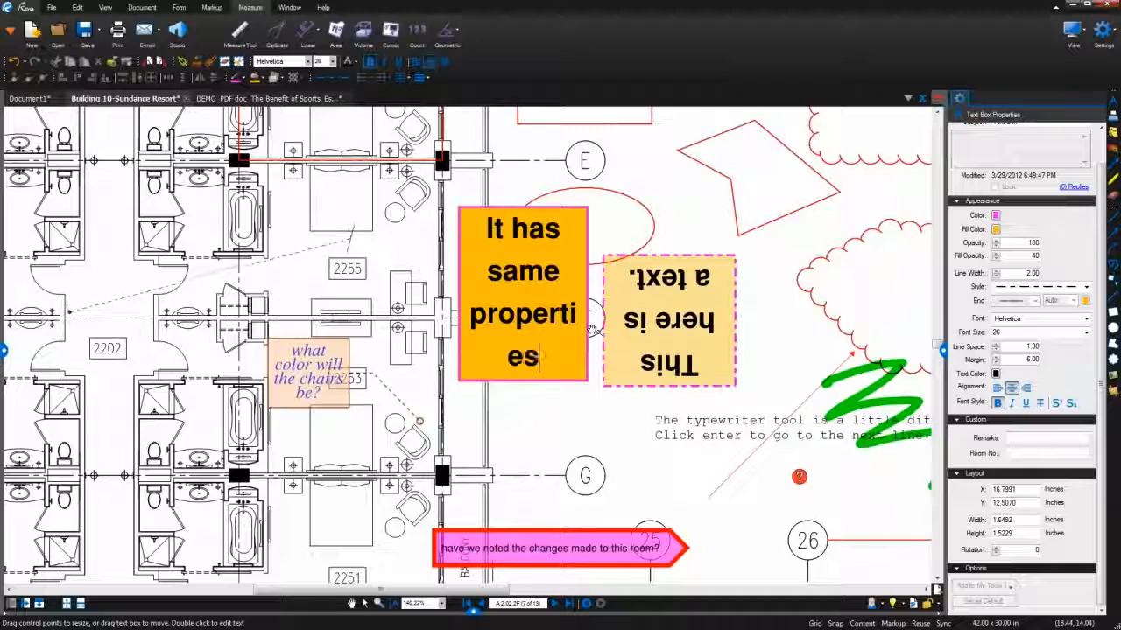
left_click(592, 330)
left_click_drag(457, 298, 419, 299)
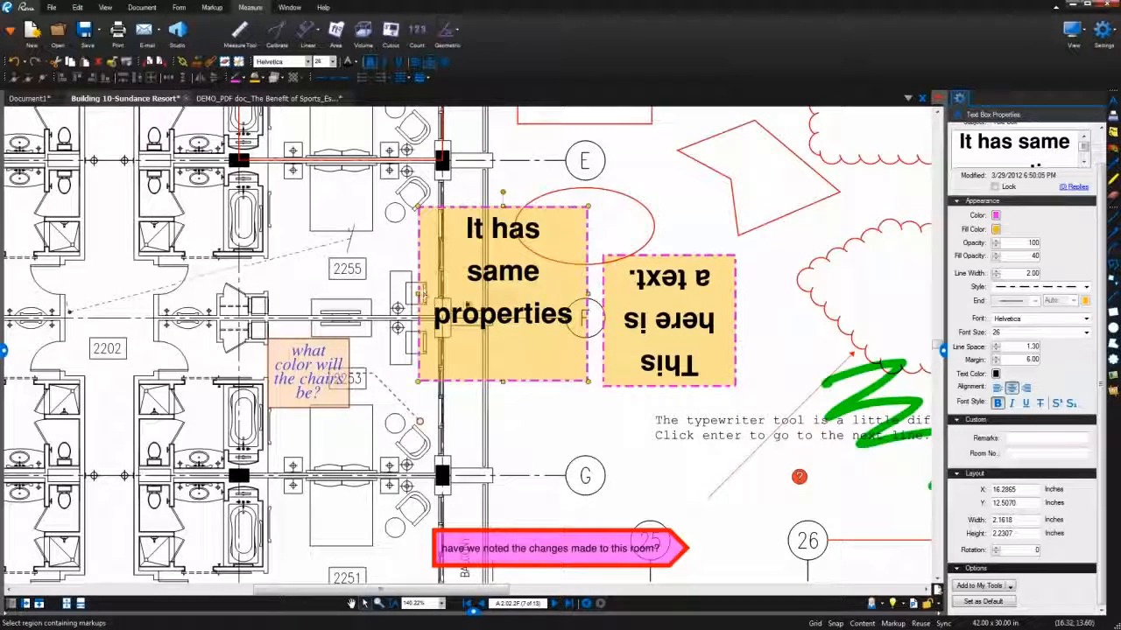
- Add the "what color will the chairs be?" callout to My Tools and place a new callout with the saved tool
left_click(320, 379)
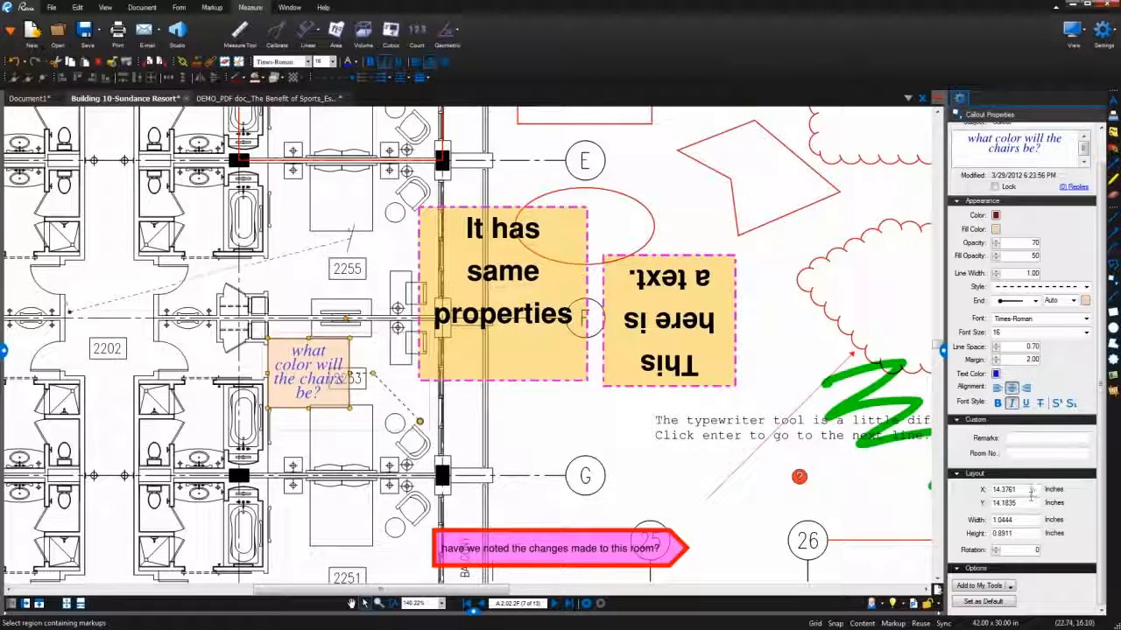
left_click(981, 586)
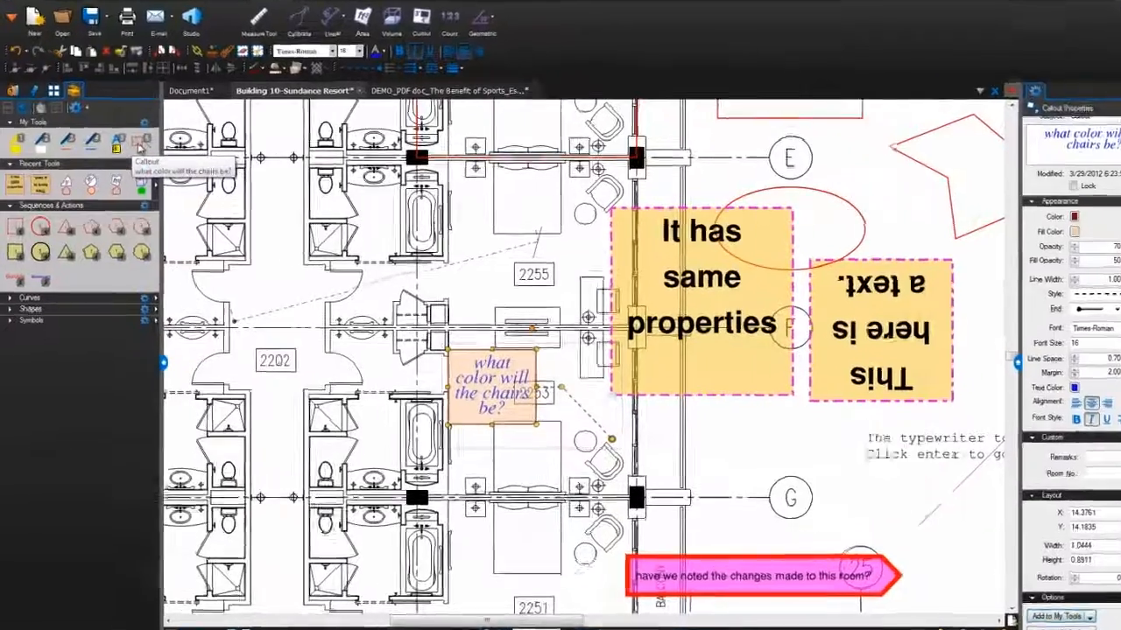
left_click(140, 142)
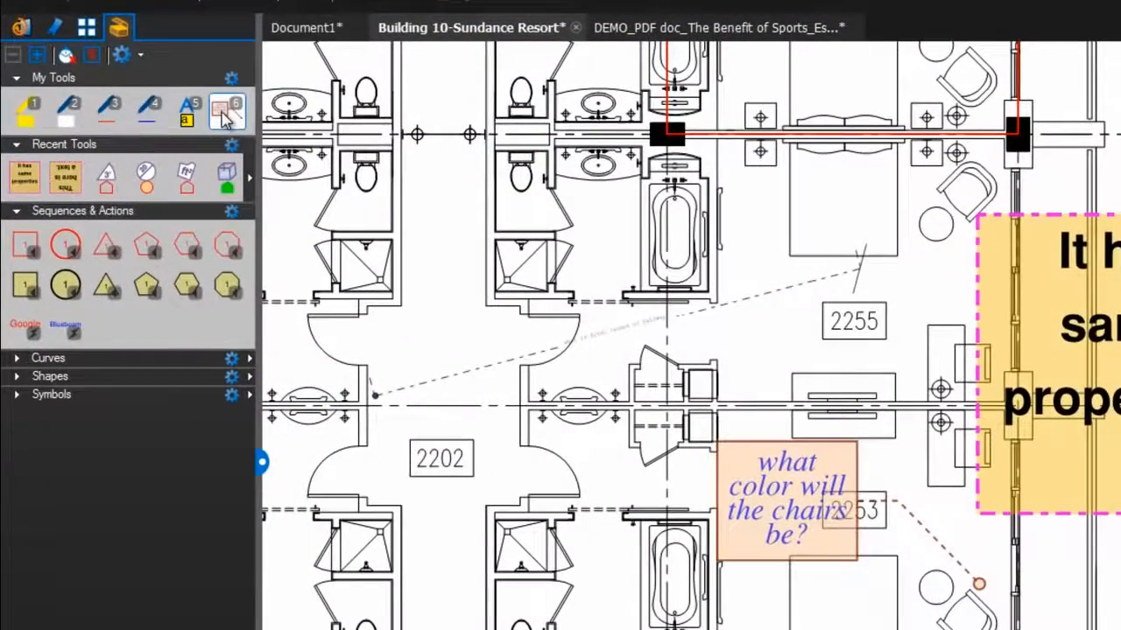
left_click(653, 384)
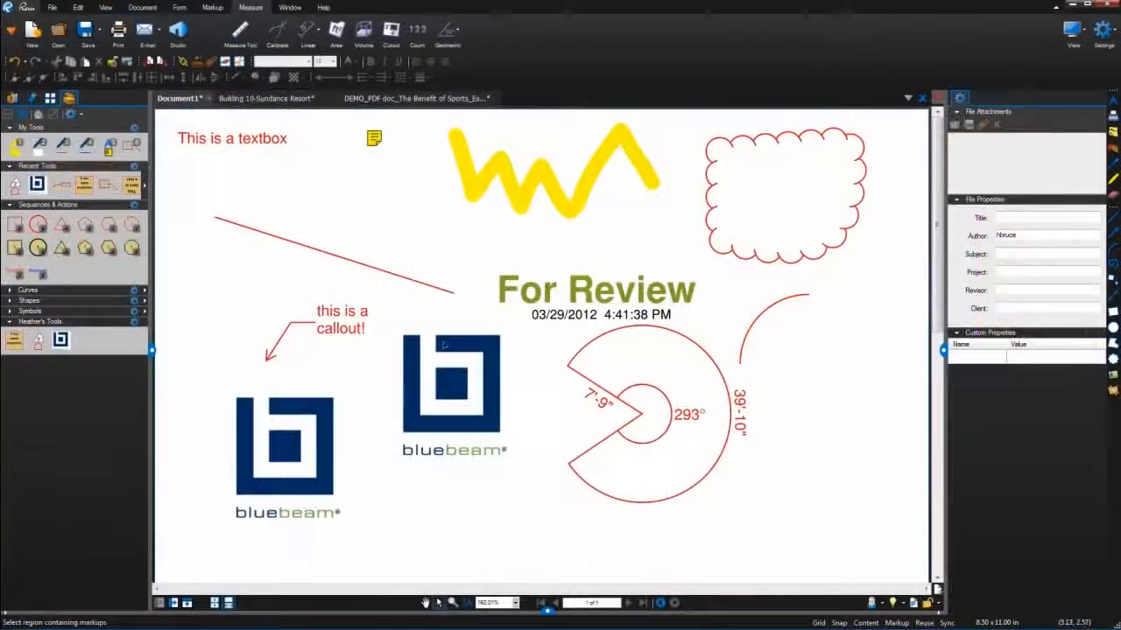
- In Document1, select both bluebeam logos, the callout, the line and the yellow highlight together, and clear the selection
left_click(337, 412, "shift")
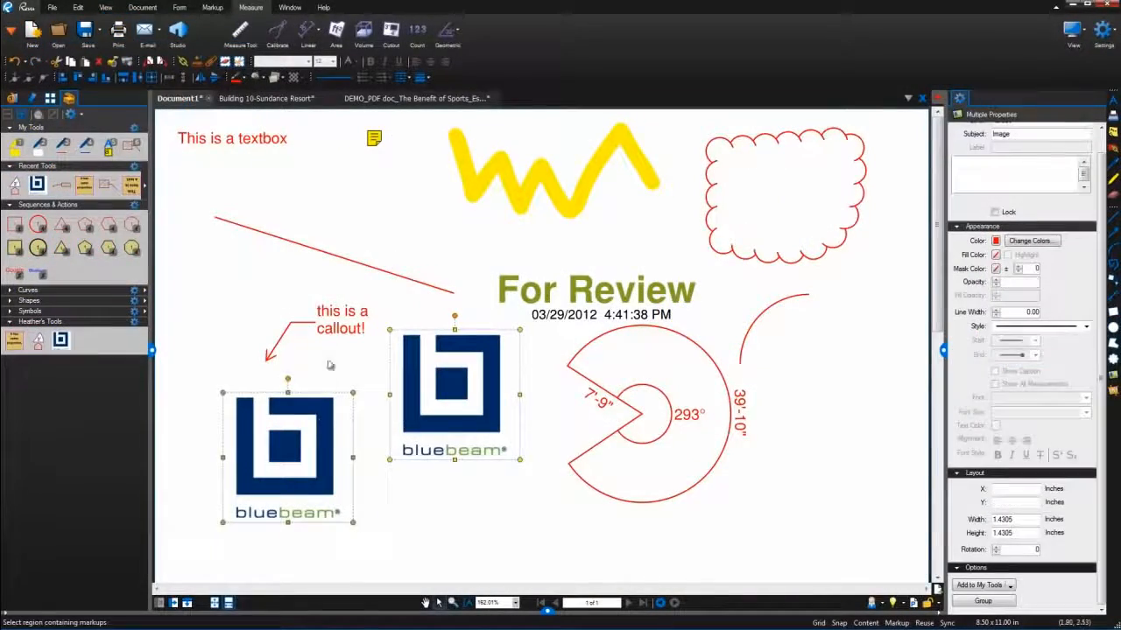
left_click(333, 326, "shift")
left_click(338, 256, "shift")
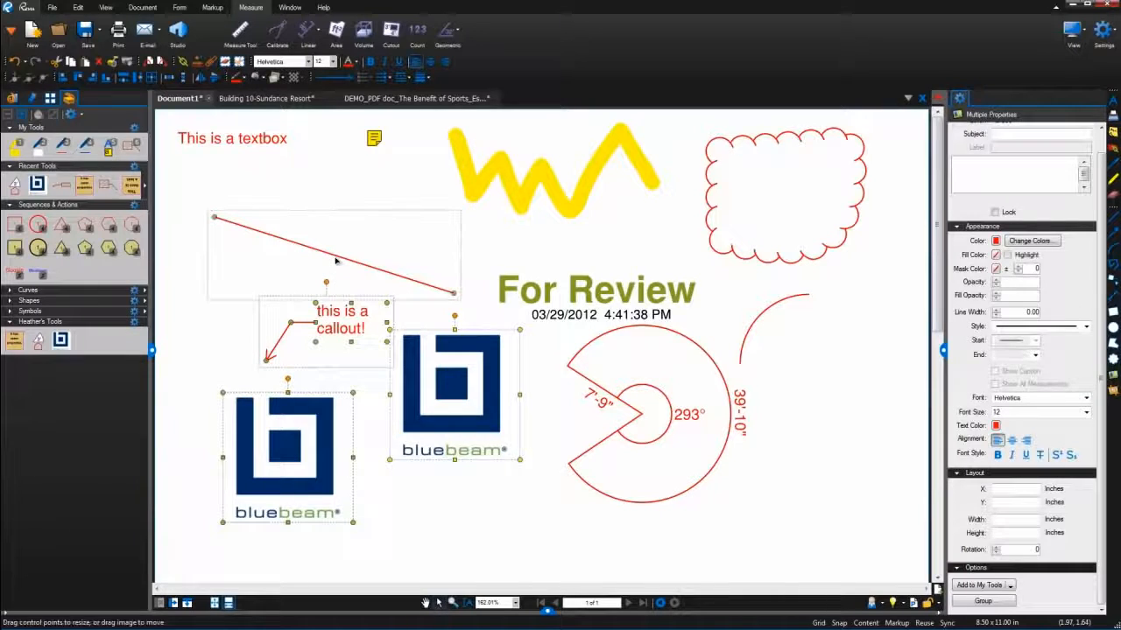
left_click(491, 179, "shift")
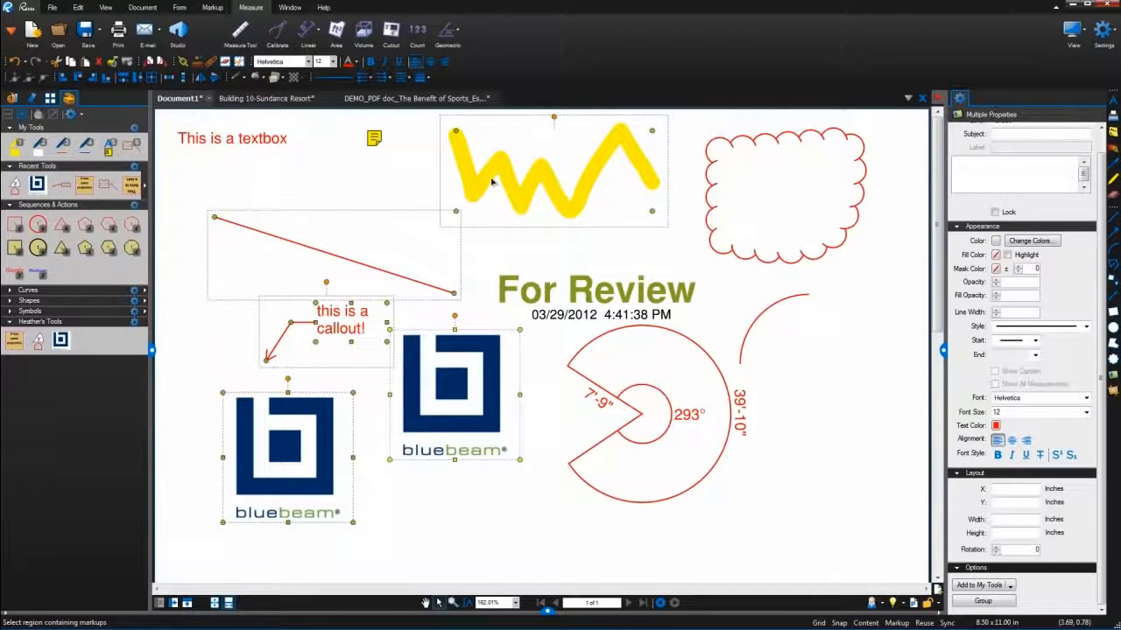
left_click(488, 251)
- Lasso the upper markups, try a green fill on them, and set their fill to highlighted red and their color to black
left_click(79, 8)
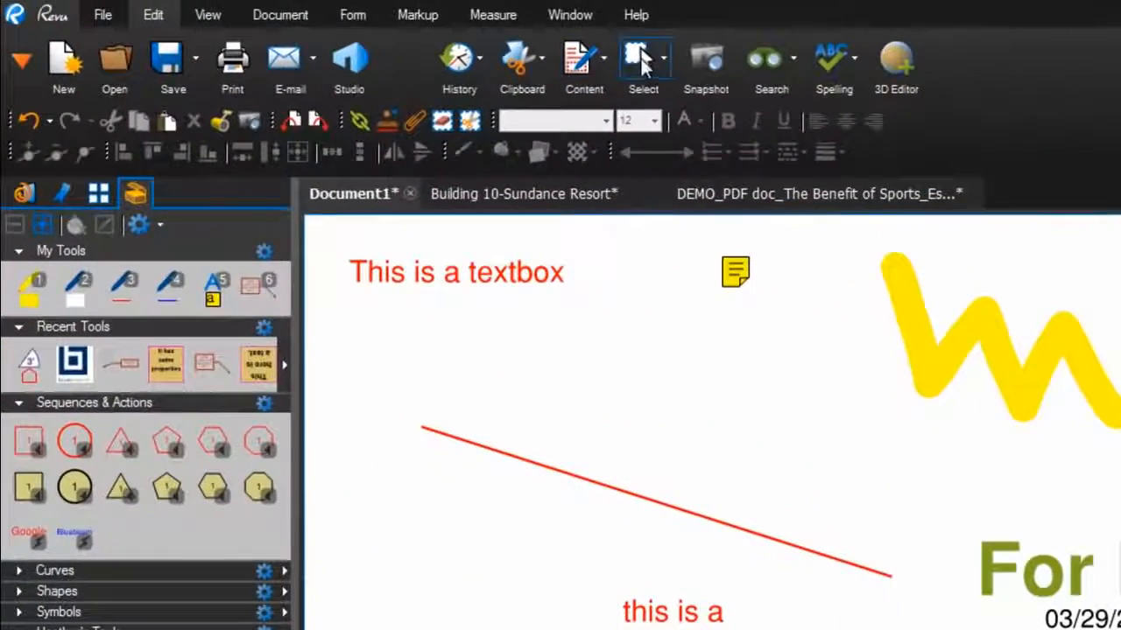
left_click(369, 31)
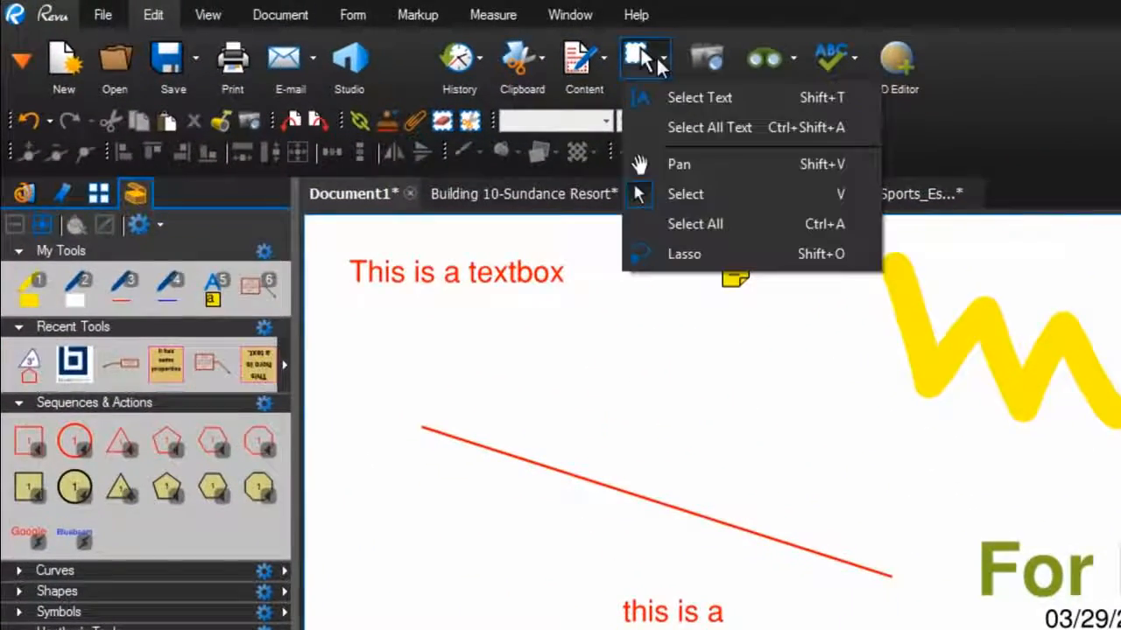
left_click(727, 256)
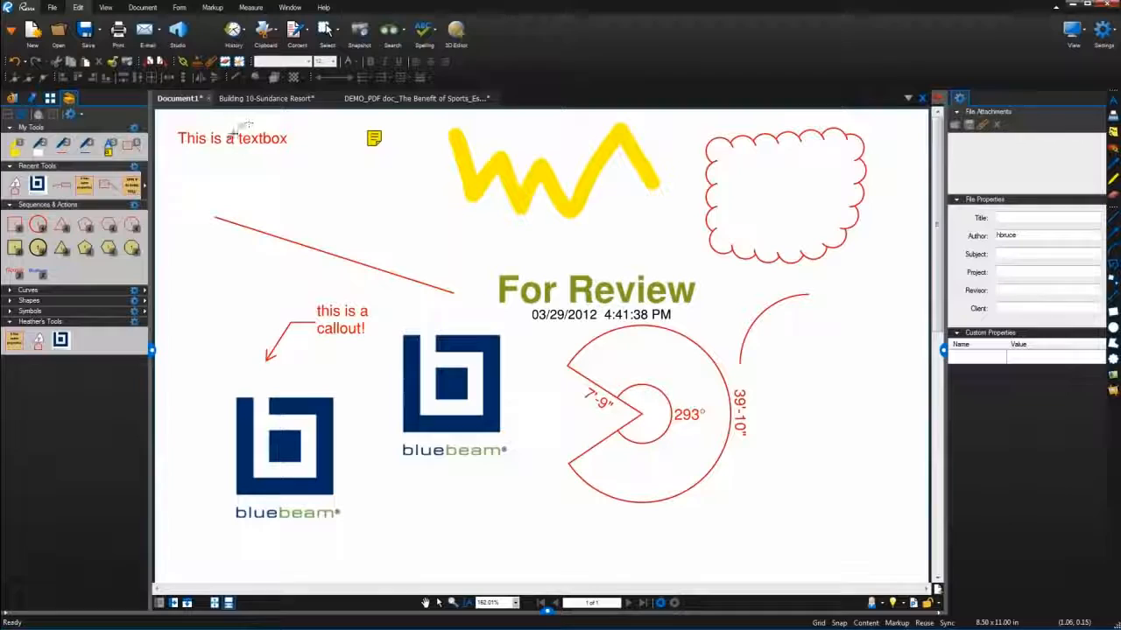
mouse_move(248, 125)
left_mouse_down()
mouse_move(219, 203)
mouse_move(263, 329)
mouse_move(445, 287)
mouse_move(614, 322)
mouse_move(867, 131)
mouse_move(354, 146)
left_mouse_up()
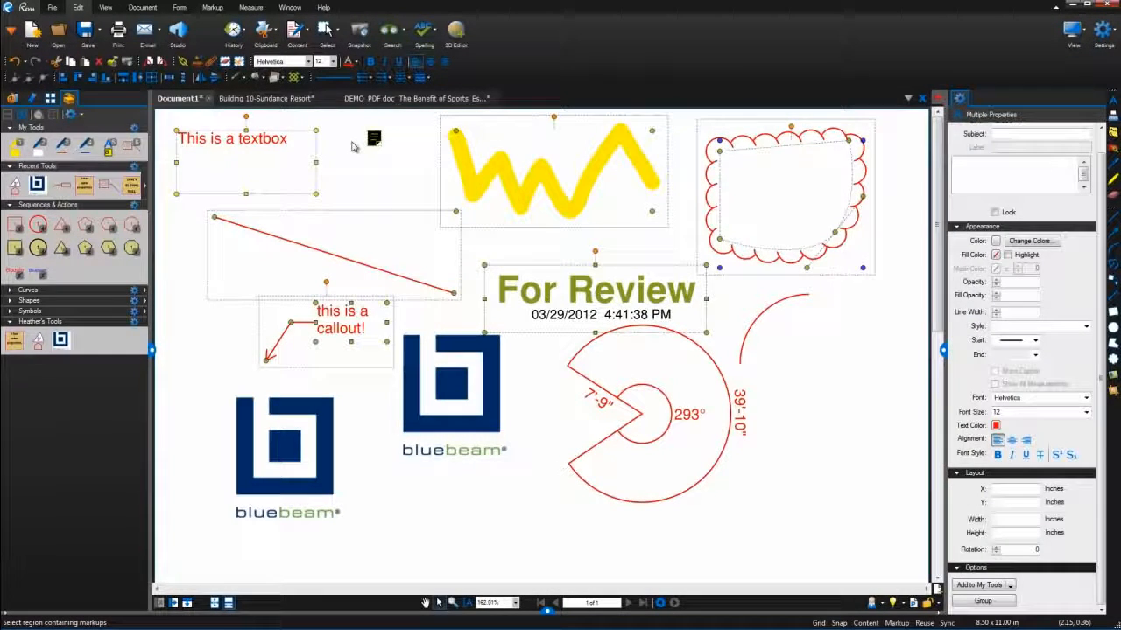
left_click(995, 256)
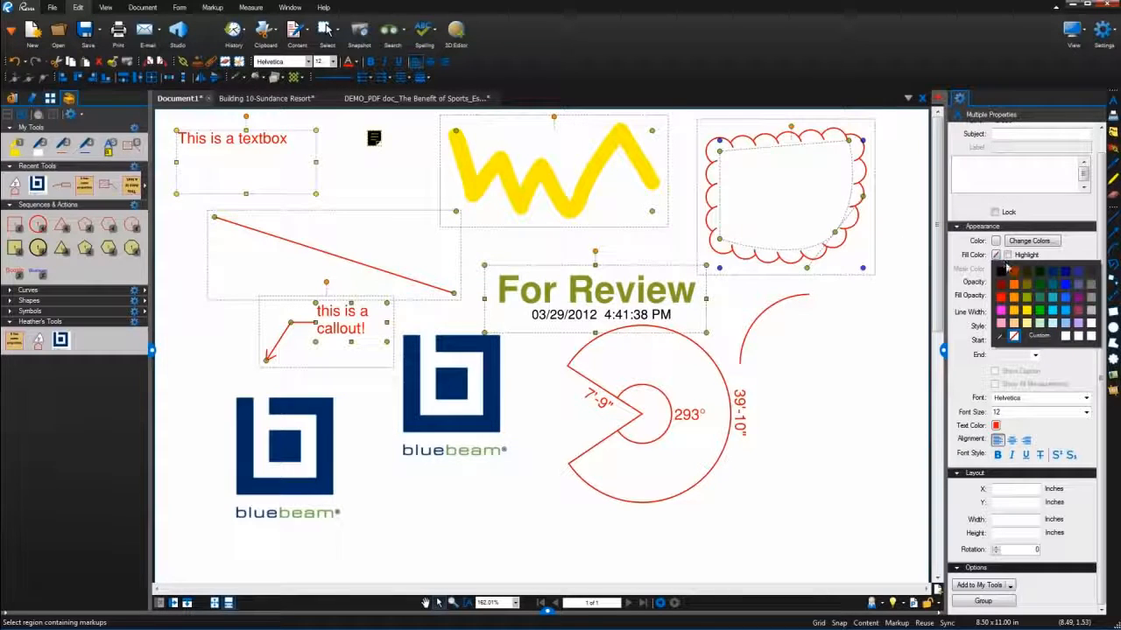
left_click(1037, 309)
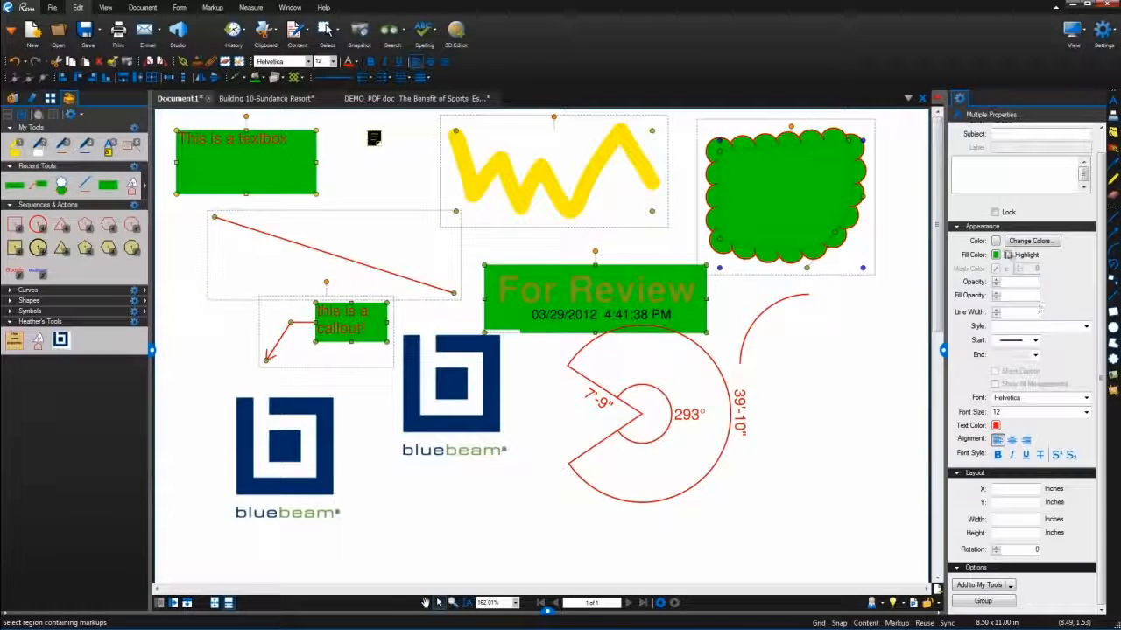
left_click(998, 243)
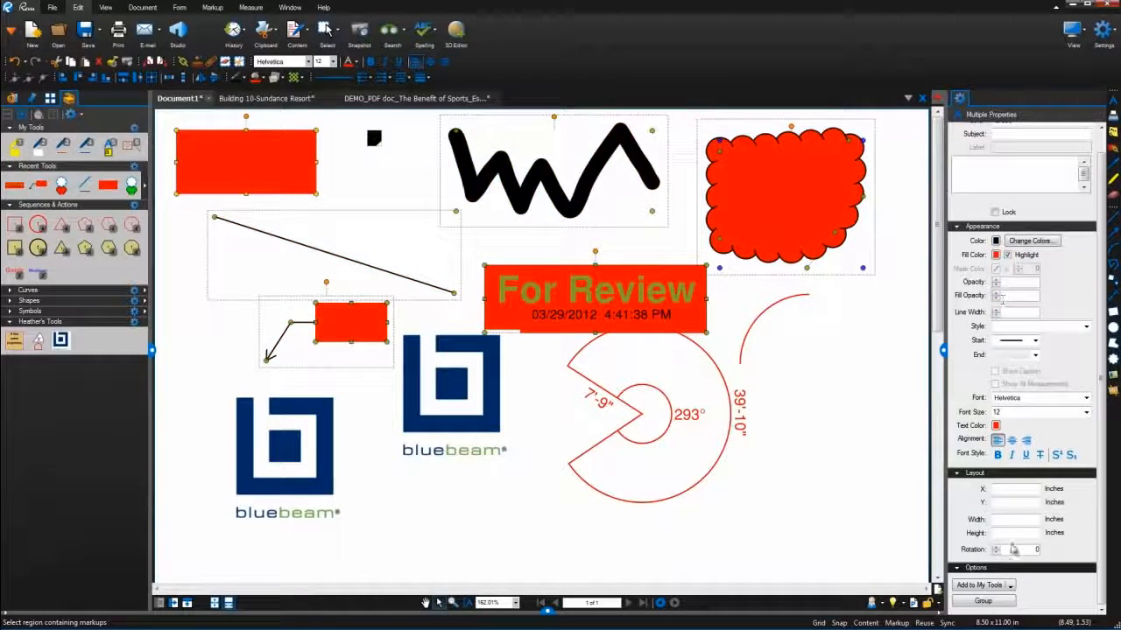
- Add the recolored lassoed markups to the custom tool set
left_click(1011, 585)
left_click(1006, 618)
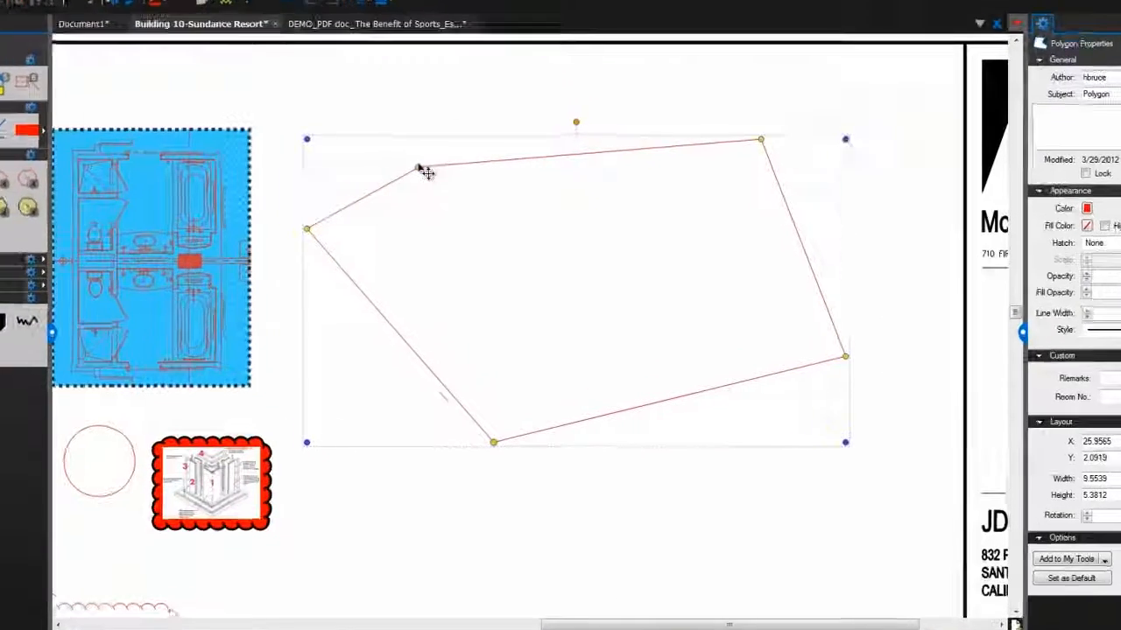
- Convert the red polygon's upper-left and leftmost control points to curves on the Building 10 plan and adjust their handles to round that end
right_click(451, 216)
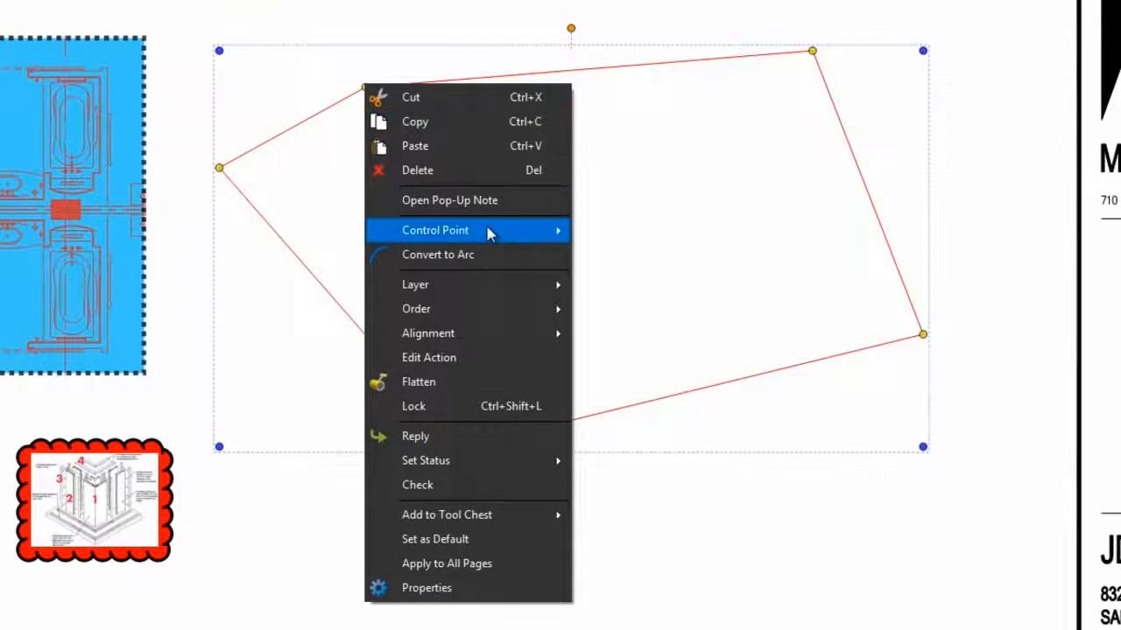
mouse_move(488, 232)
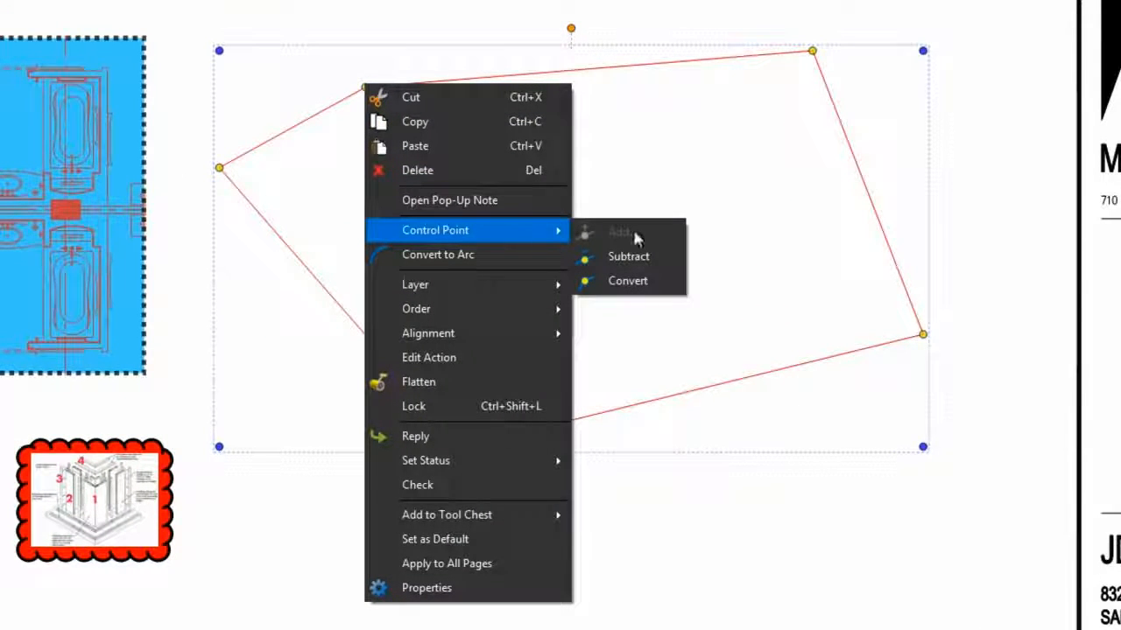
left_click(643, 287)
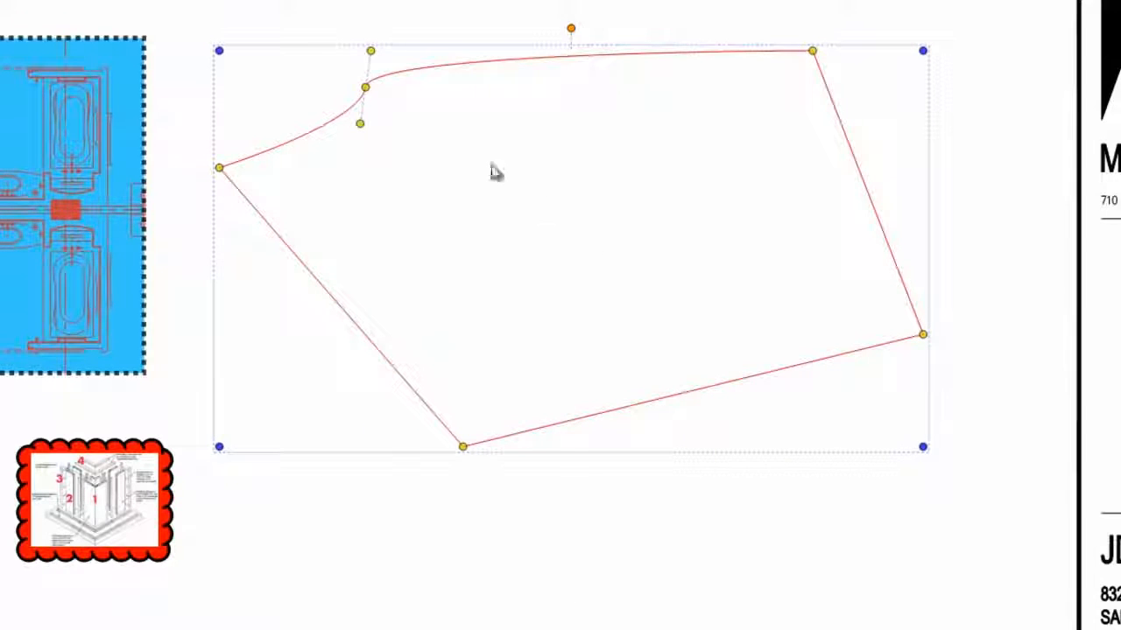
left_click_drag(371, 51, 434, 68)
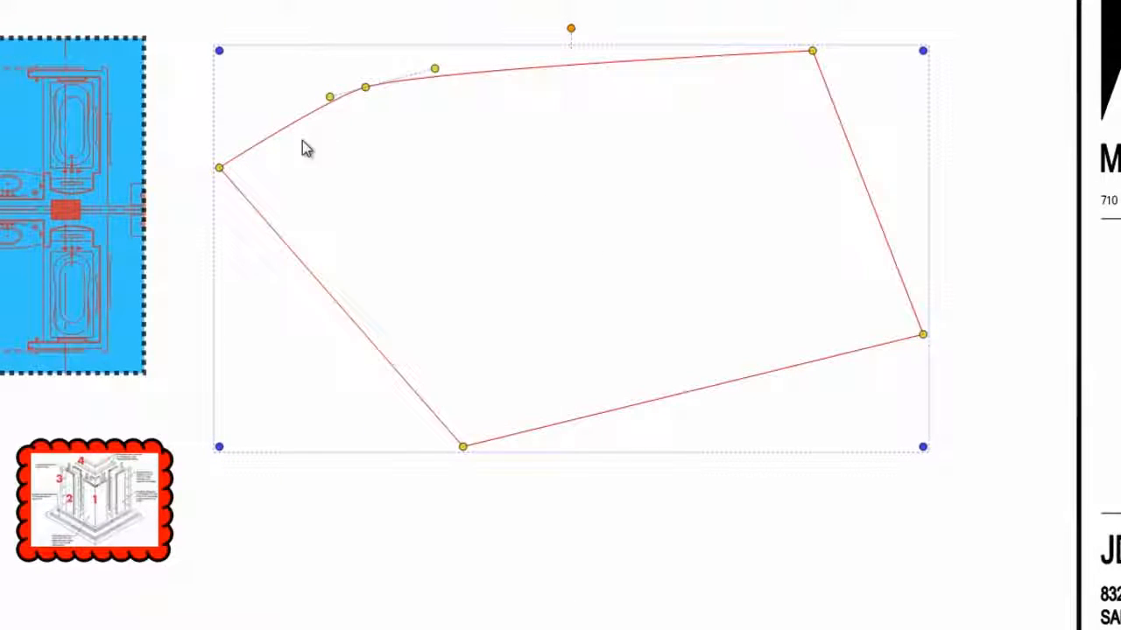
left_click(221, 168, "shift")
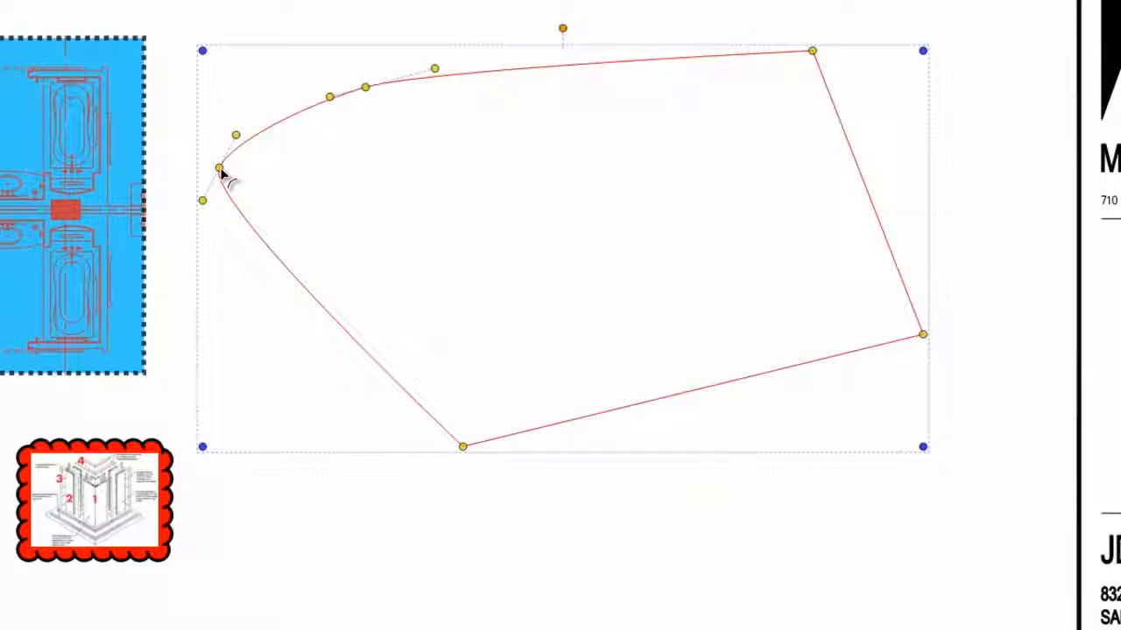
left_click_drag(213, 205, 221, 225)
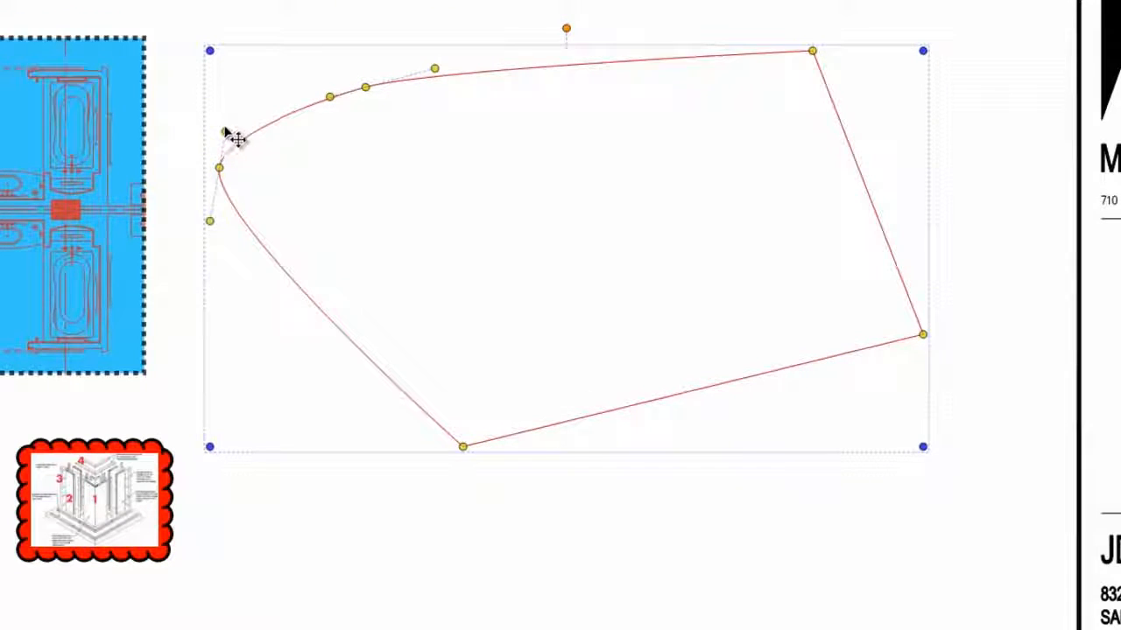
- Lengthen the red polygon's leftmost curve handle, and shift the leftmost point inward and the upper-left point upward to smooth the rounded end
left_click_drag(225, 131, 245, 77)
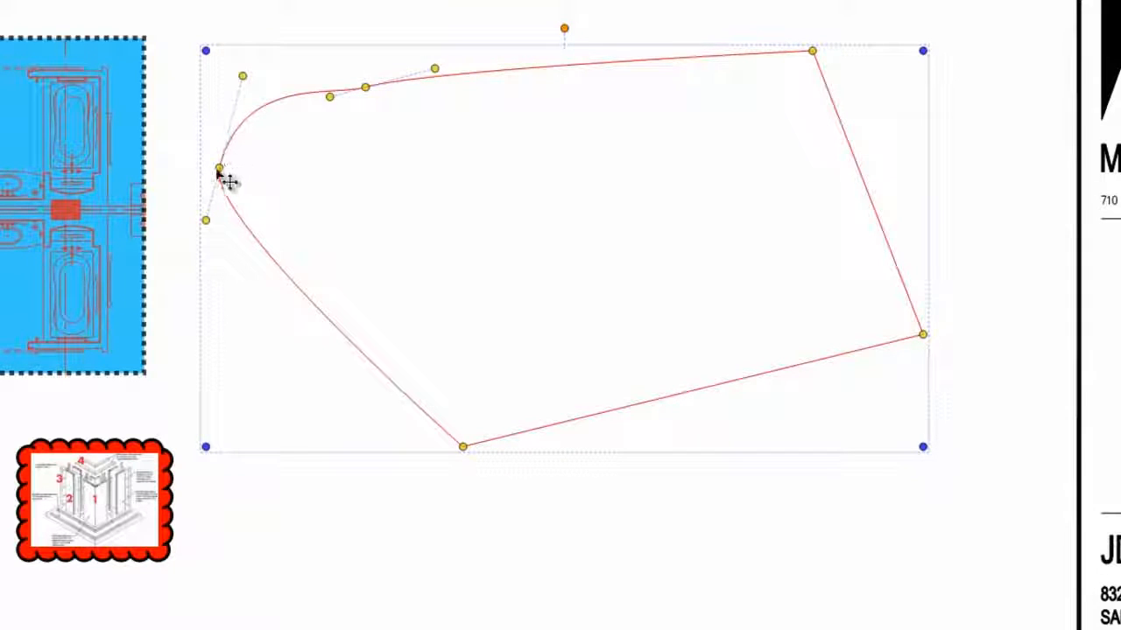
left_click_drag(220, 169, 236, 200)
left_click_drag(330, 98, 357, 50)
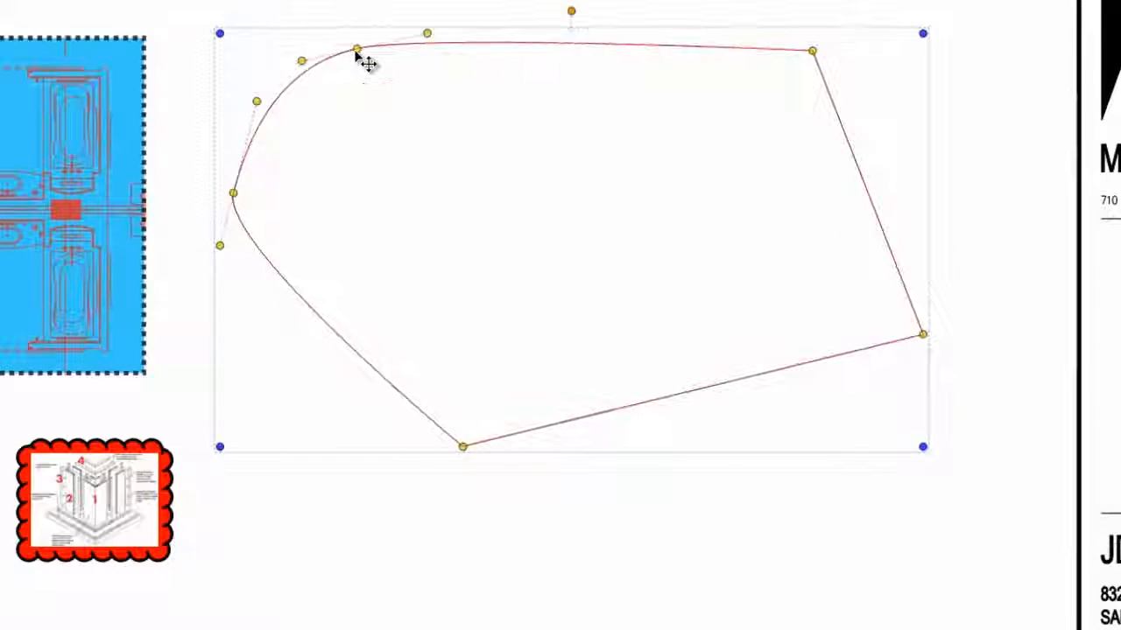
- Convert the red polygon's straight right edge to an arc and pull both of its handles outward for a fuller bulge
right_click(847, 137)
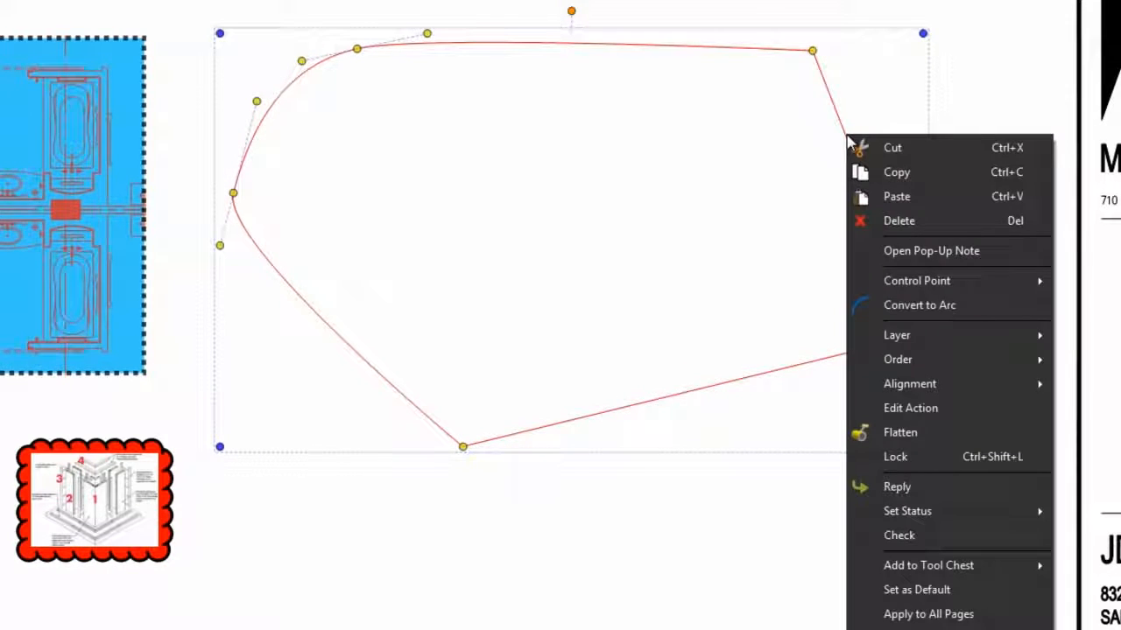
left_click(895, 305)
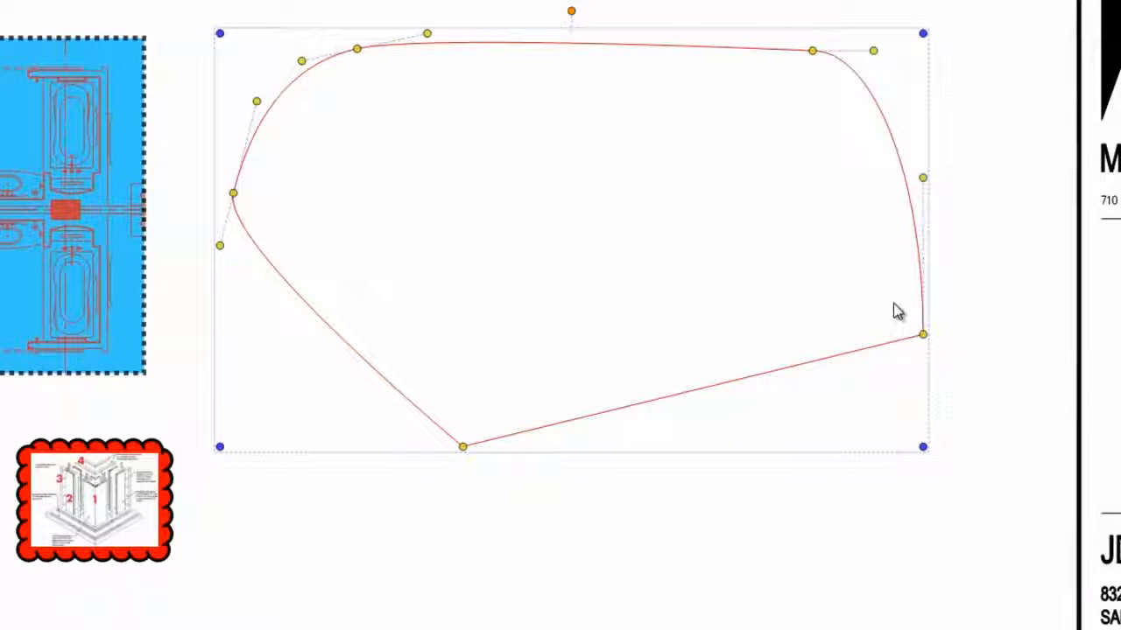
left_click_drag(874, 50, 899, 57)
left_click_drag(925, 183, 982, 191)
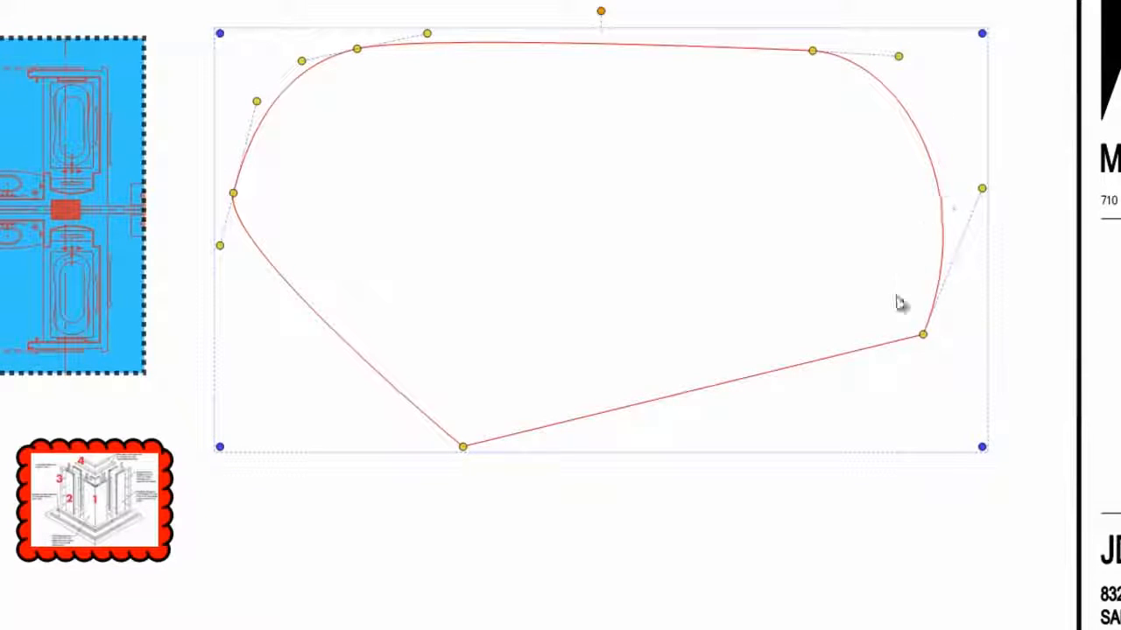
- Subtract the upper-right and rightmost control points from the red polygon
right_click(813, 52)
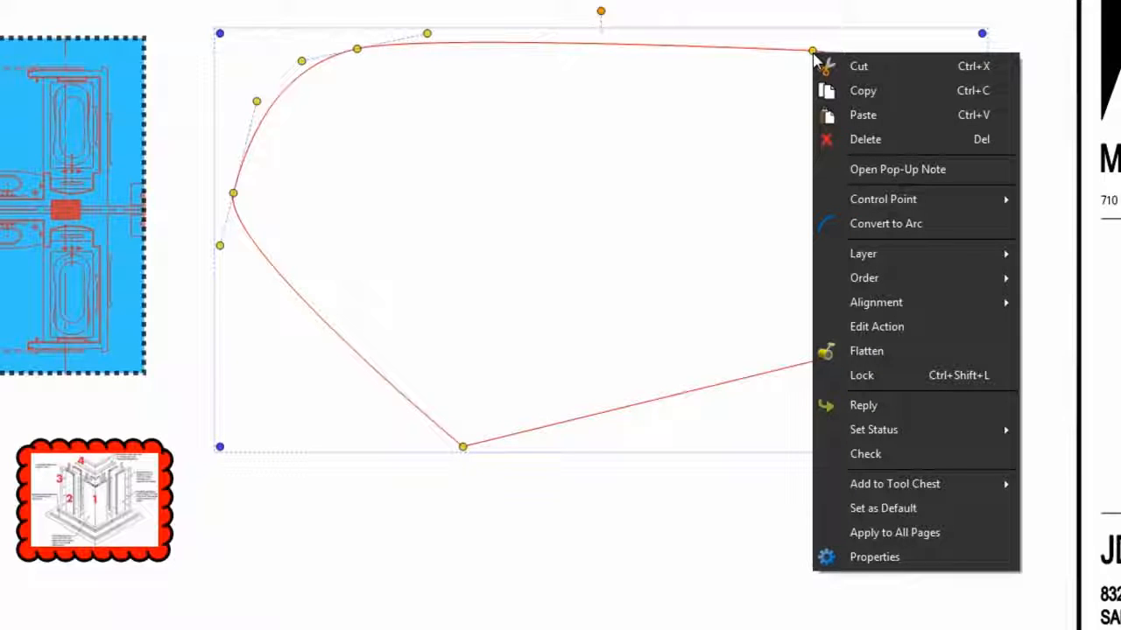
mouse_move(995, 205)
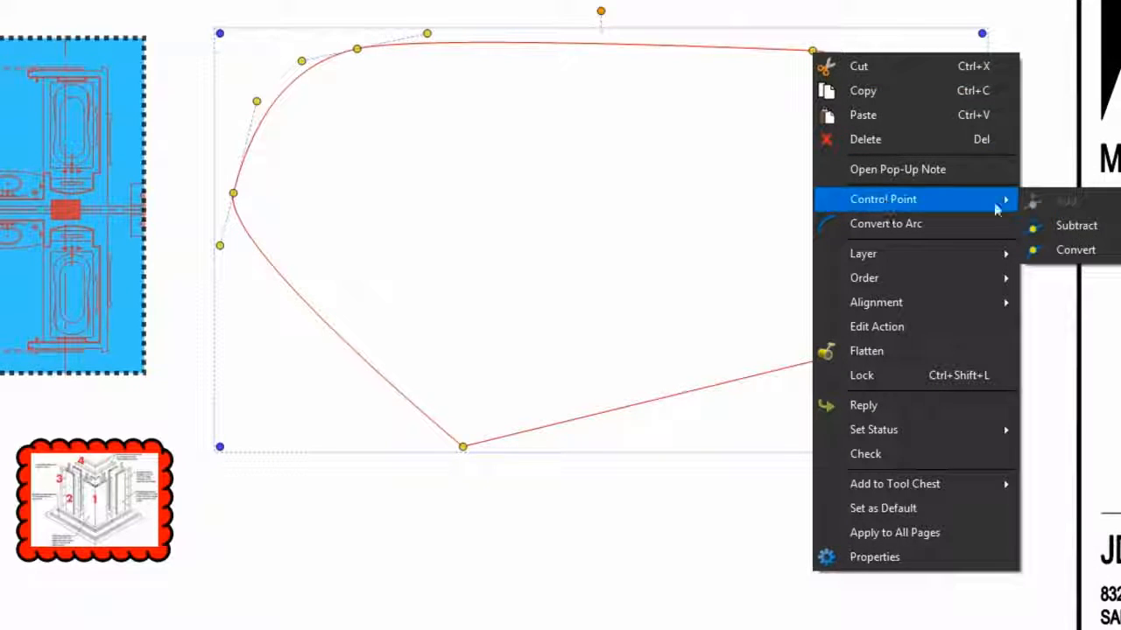
left_click(1076, 225)
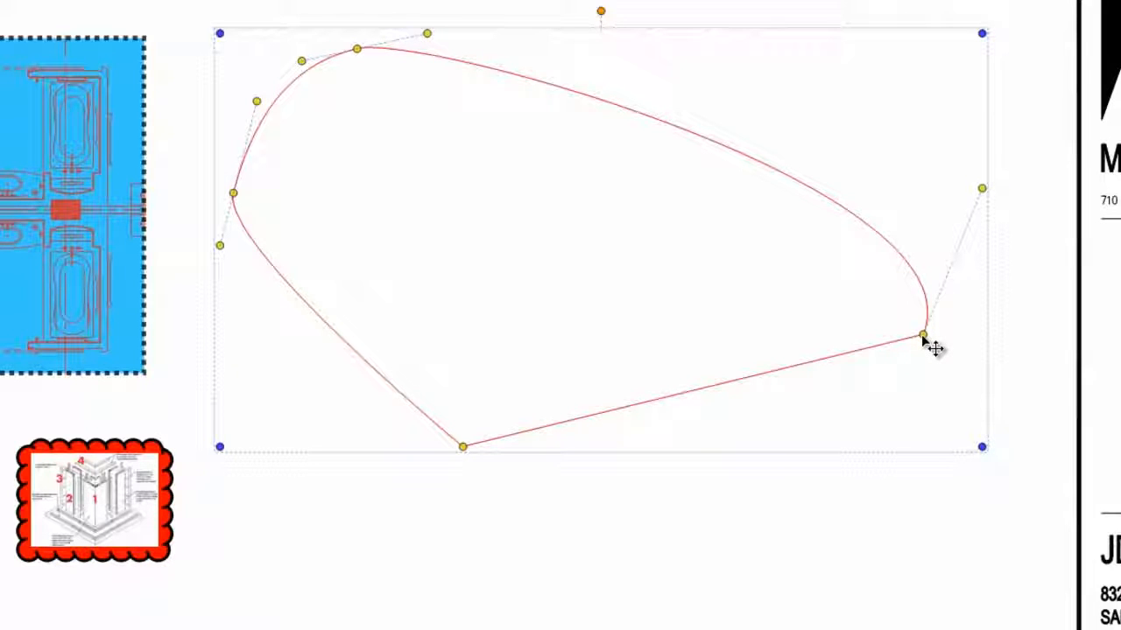
left_click(923, 333, "shift")
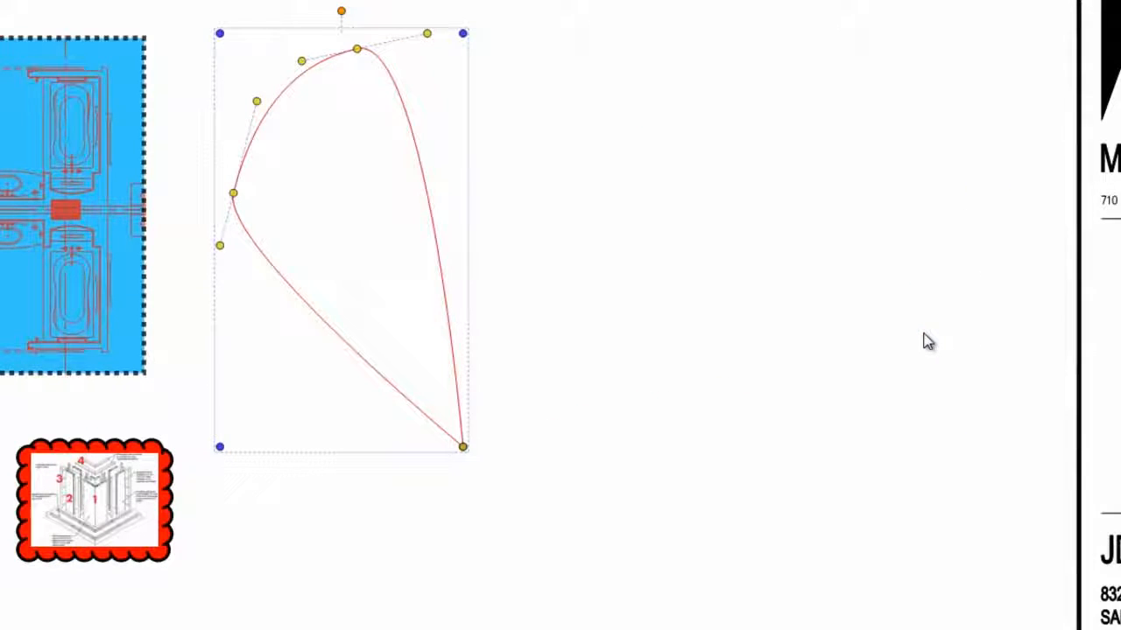
- Add a control point midway along the red shape's right edge and pull it outward to widen the shape
right_click(442, 285)
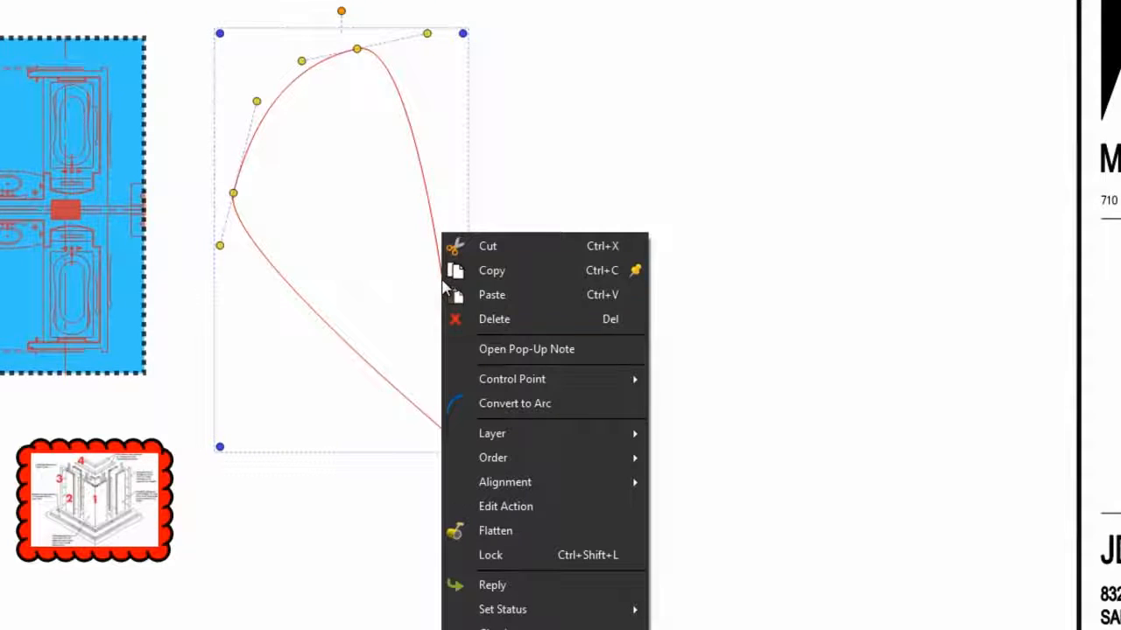
mouse_move(451, 380)
left_click(689, 383)
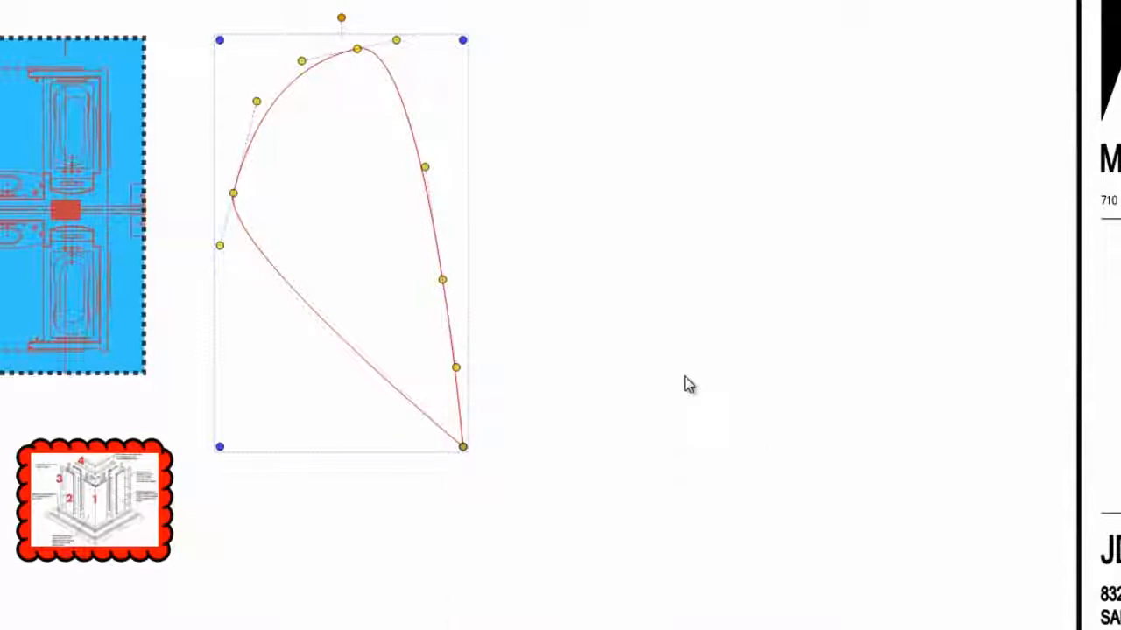
left_click_drag(443, 293, 617, 273)
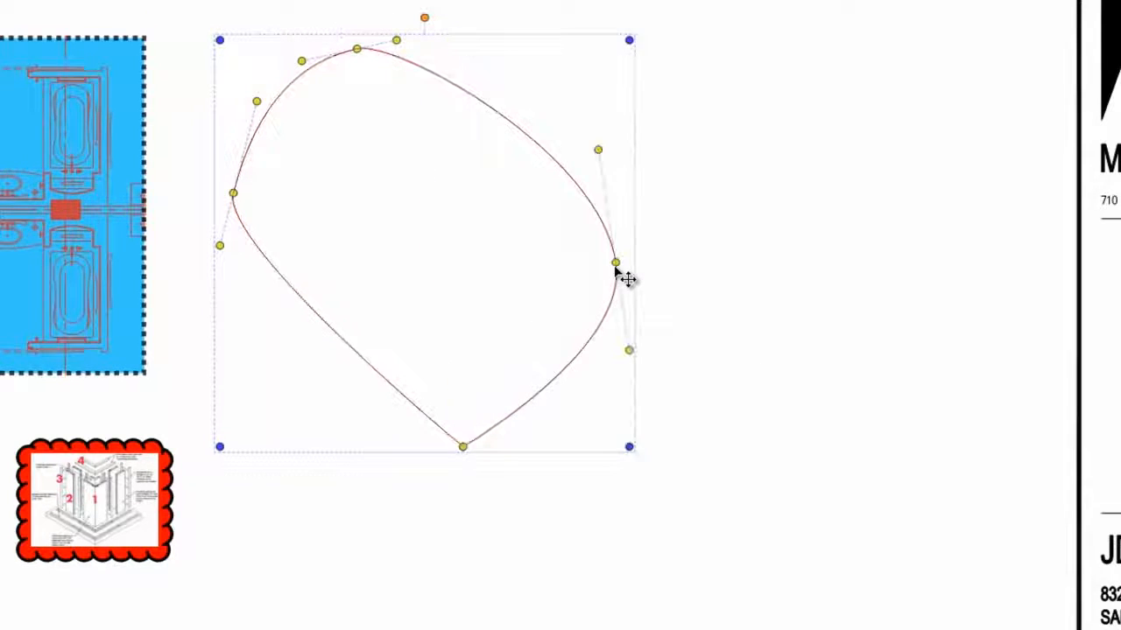
- Add a control point on the red shape's lower-left edge, convert it to a sharp corner and move it outward
double_click(332, 328)
left_click_drag(332, 329, 297, 377)
right_click(290, 372)
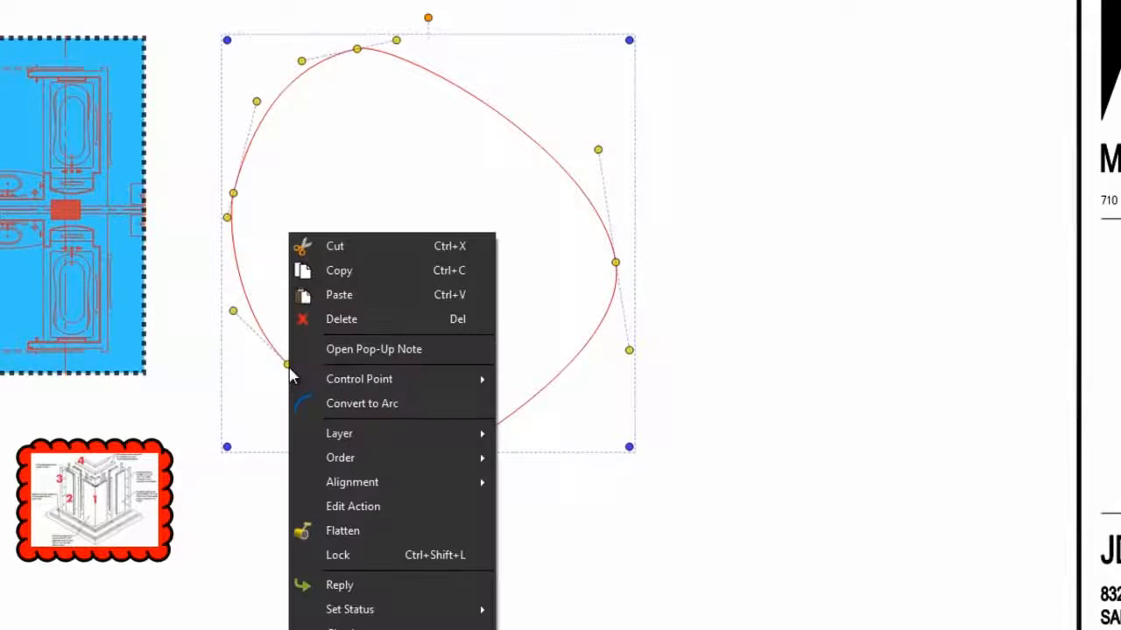
mouse_move(460, 390)
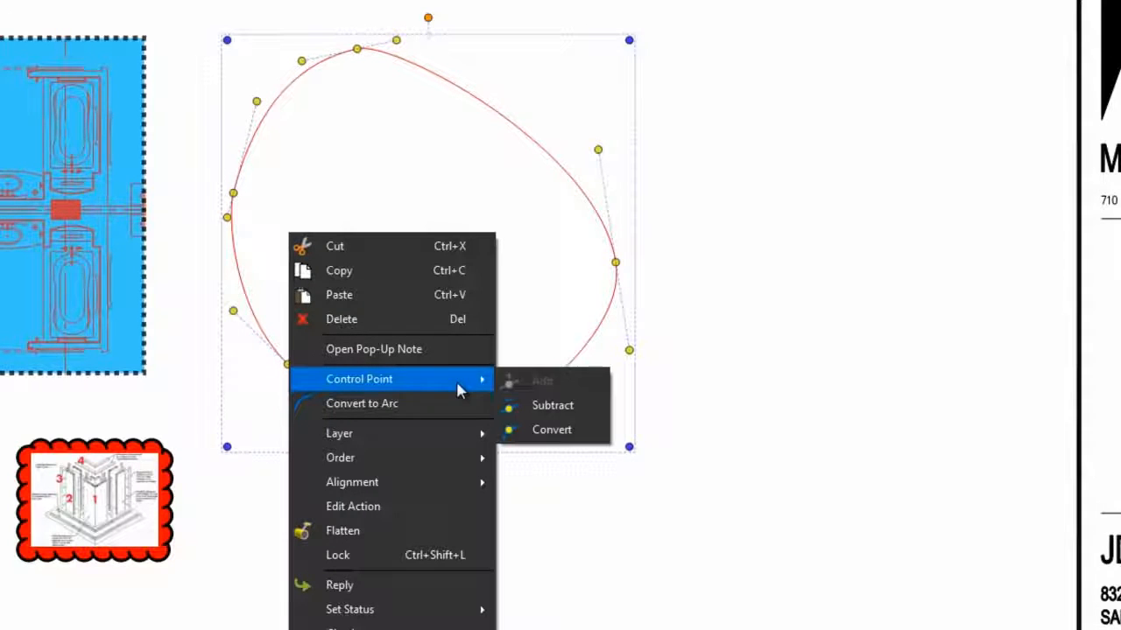
left_click(555, 431)
left_click_drag(274, 374, 235, 387)
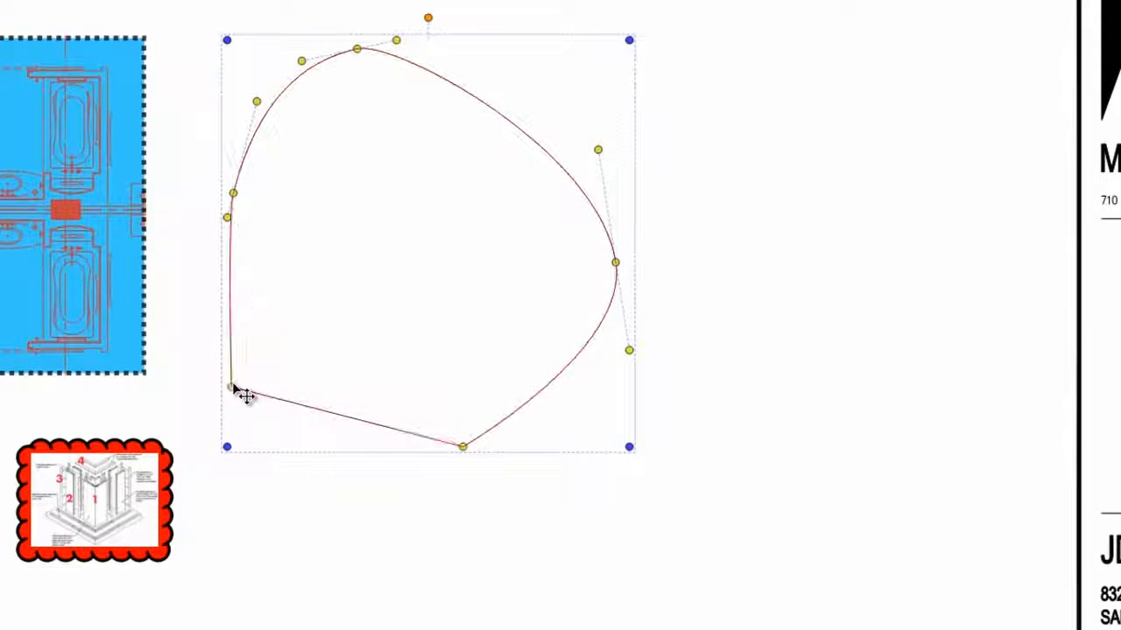